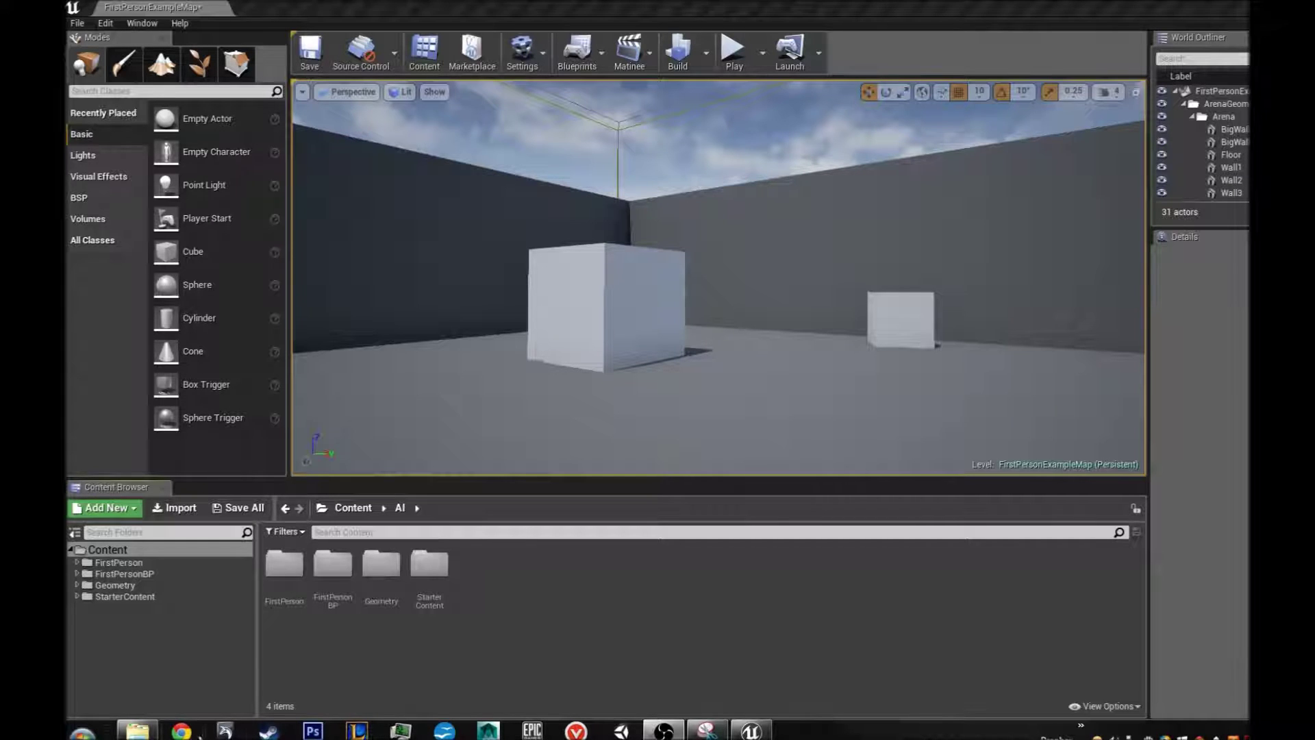
Step: Show the KAtutor folder in File Explorer, going back up from Video, then refocus the Unreal editor
{"action": "mouse_move", "coordinate": [140, 732]}
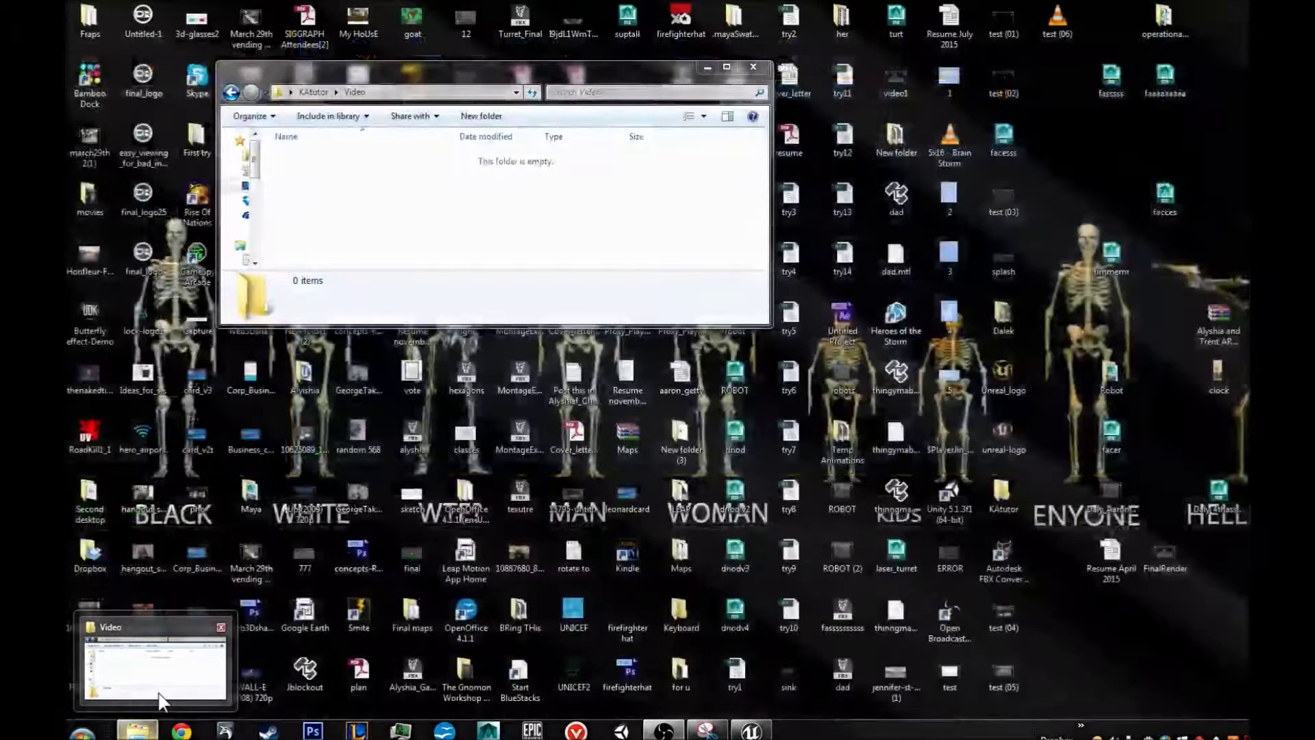
{"action": "left_click", "coordinate": [161, 699]}
{"action": "key", "text": "BackSpace"}
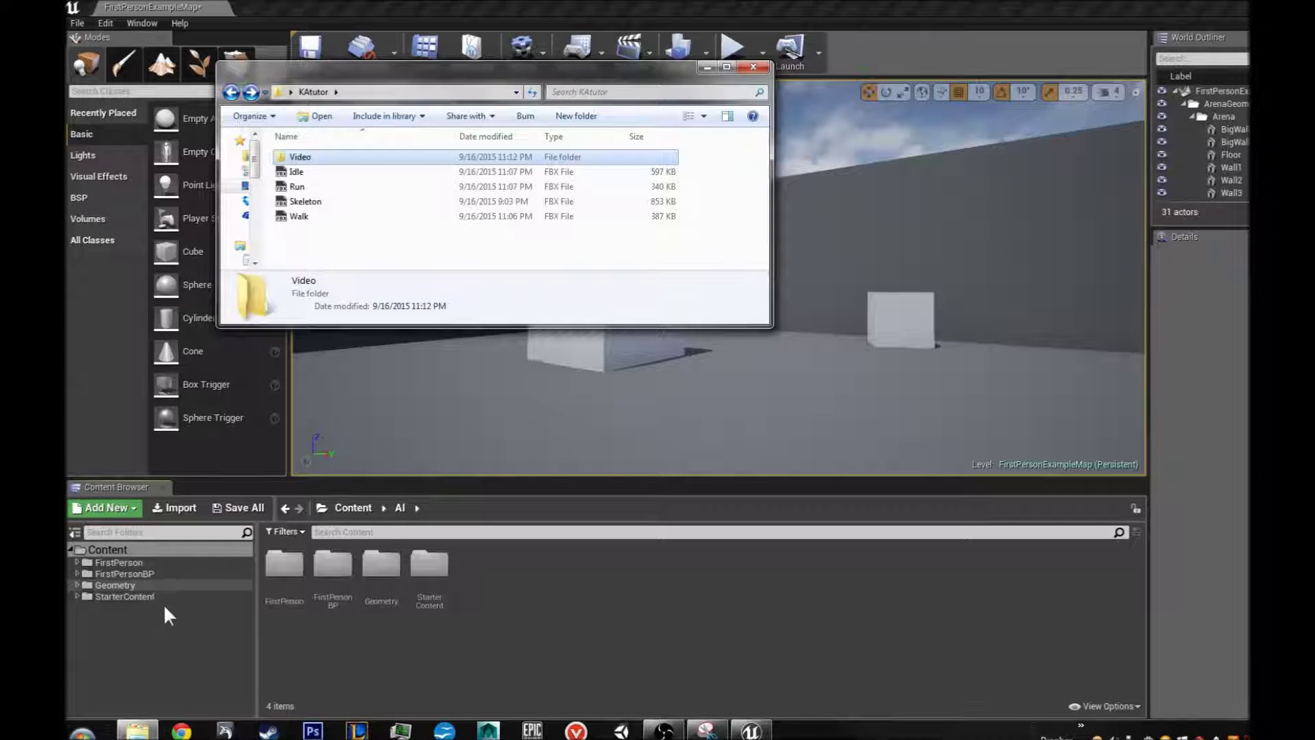
{"action": "left_click", "coordinate": [137, 632]}
Step: Create a new folder named AI under Content
{"action": "right_click", "coordinate": [118, 584]}
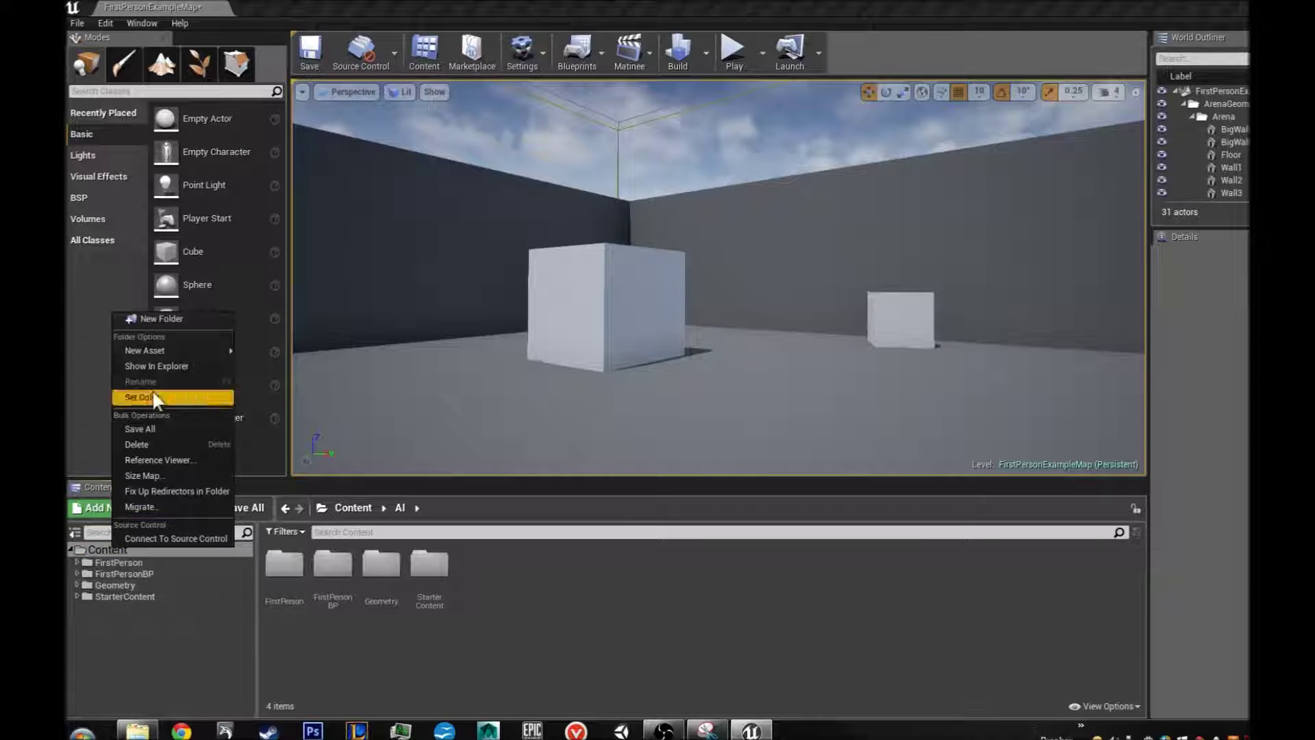
{"action": "left_click", "coordinate": [146, 318]}
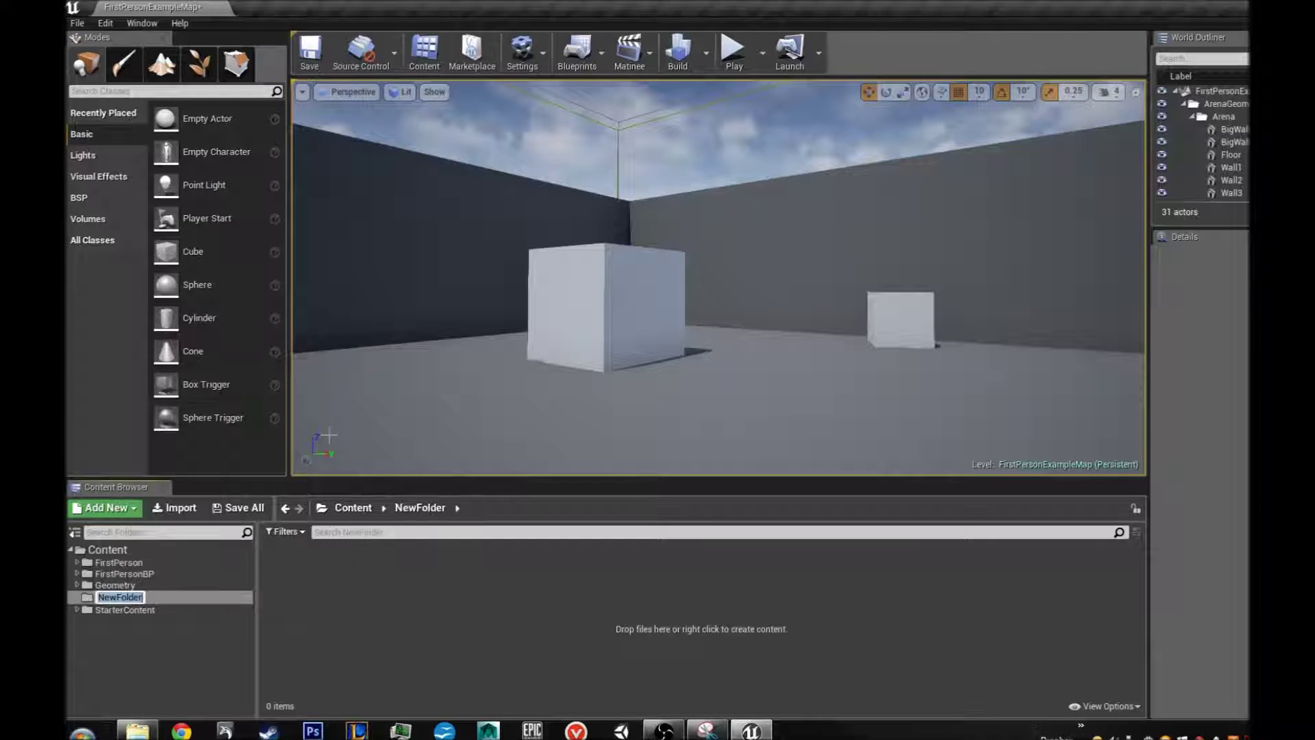
{"action": "type", "text": "AI"}
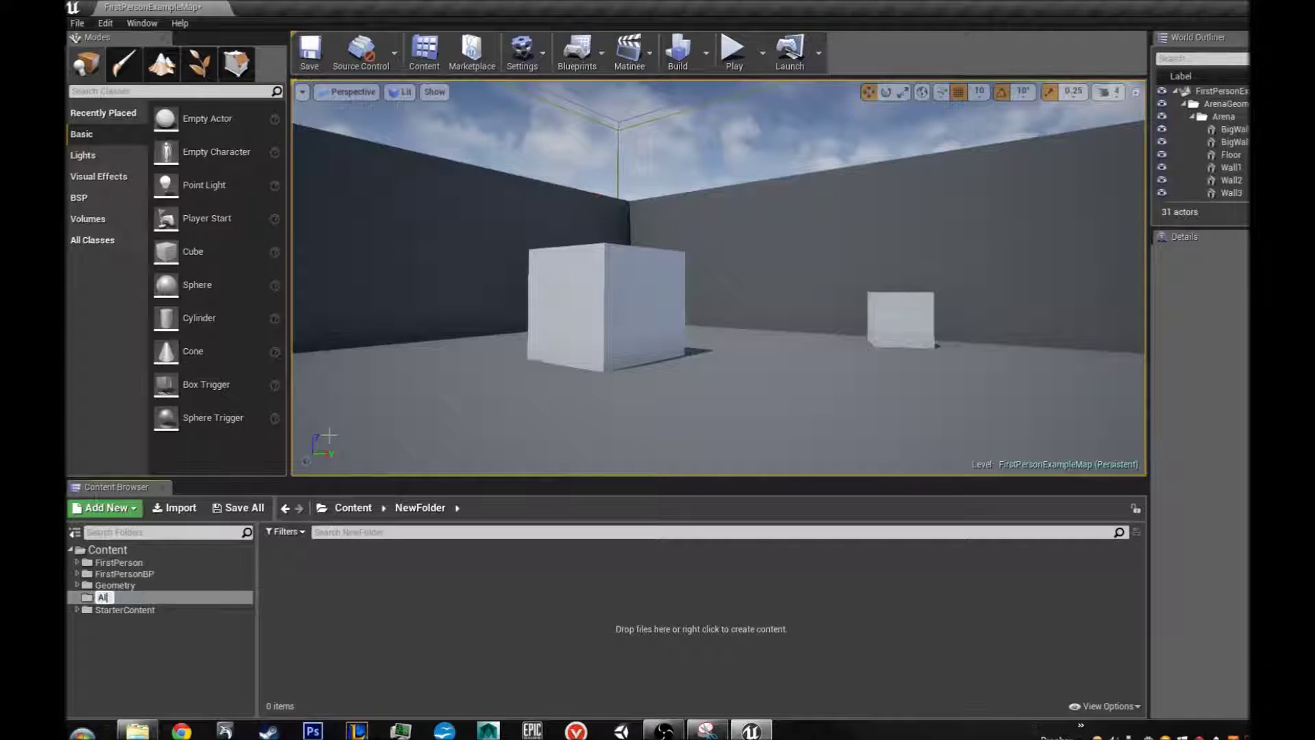
{"action": "key", "text": "Return"}
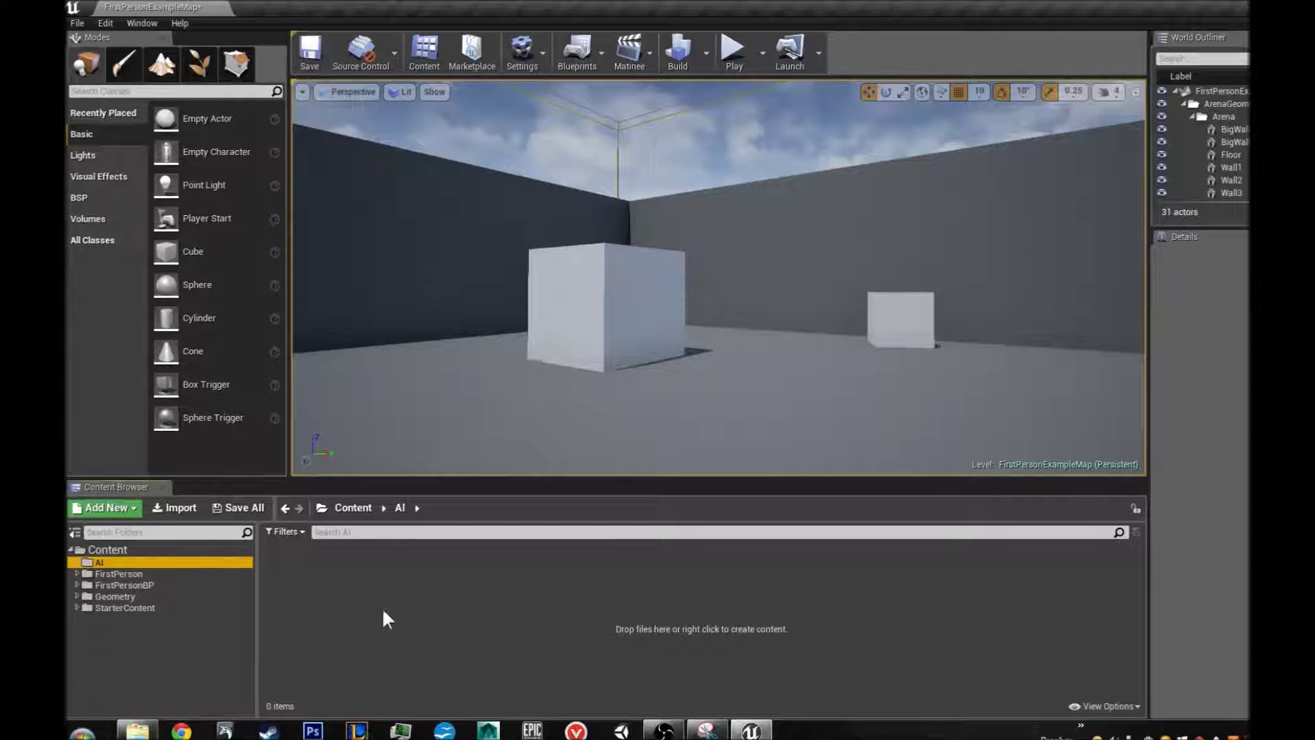
Step: Add a Skeleton subfolder inside AI
{"action": "right_click", "coordinate": [309, 566]}
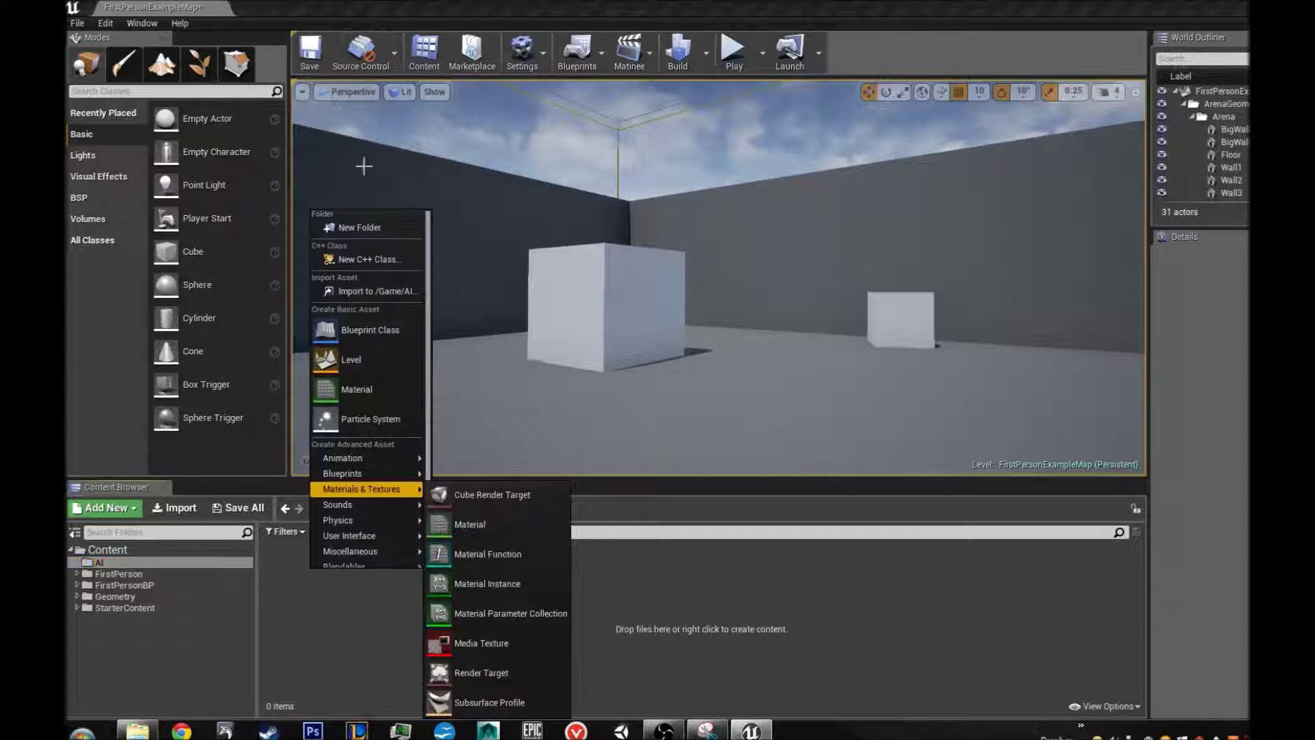
{"action": "left_click", "coordinate": [363, 227]}
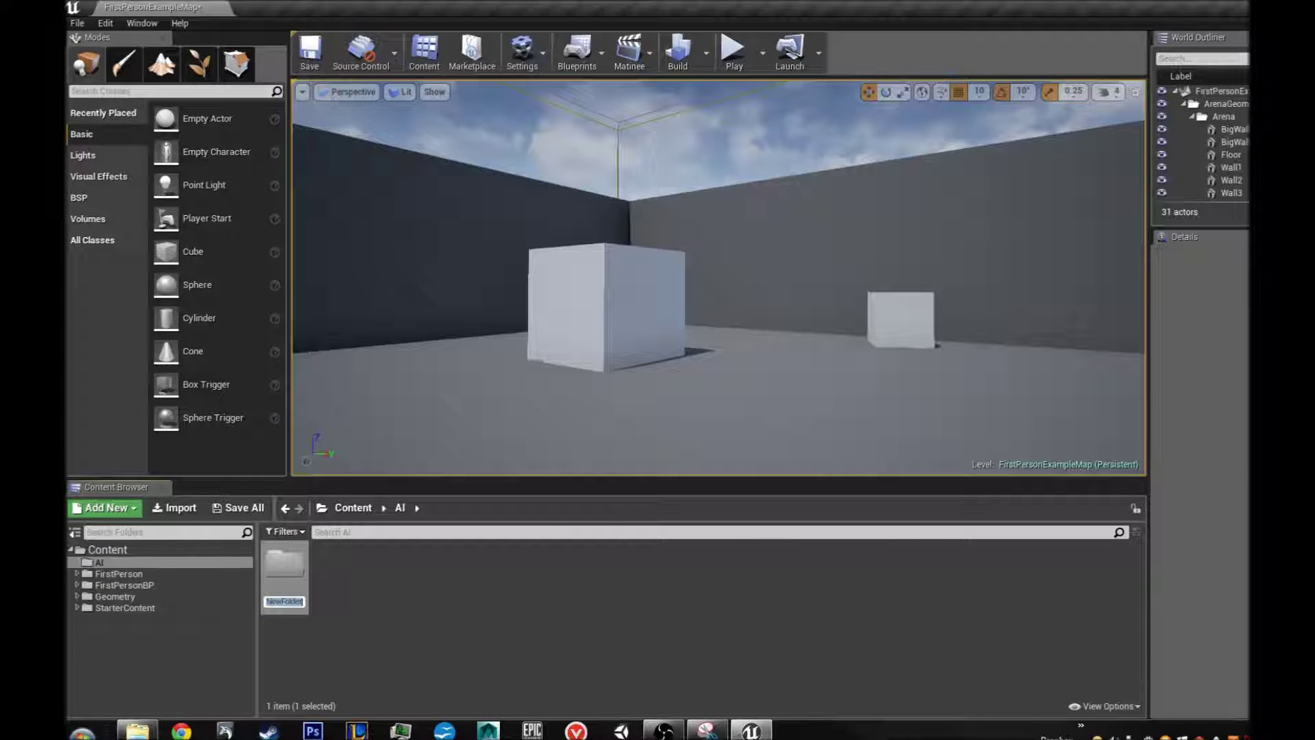
{"action": "type", "text": "Skel"}
{"action": "key", "text": "BackSpace"}
{"action": "key", "text": "BackSpace"}
{"action": "type", "text": "e"}
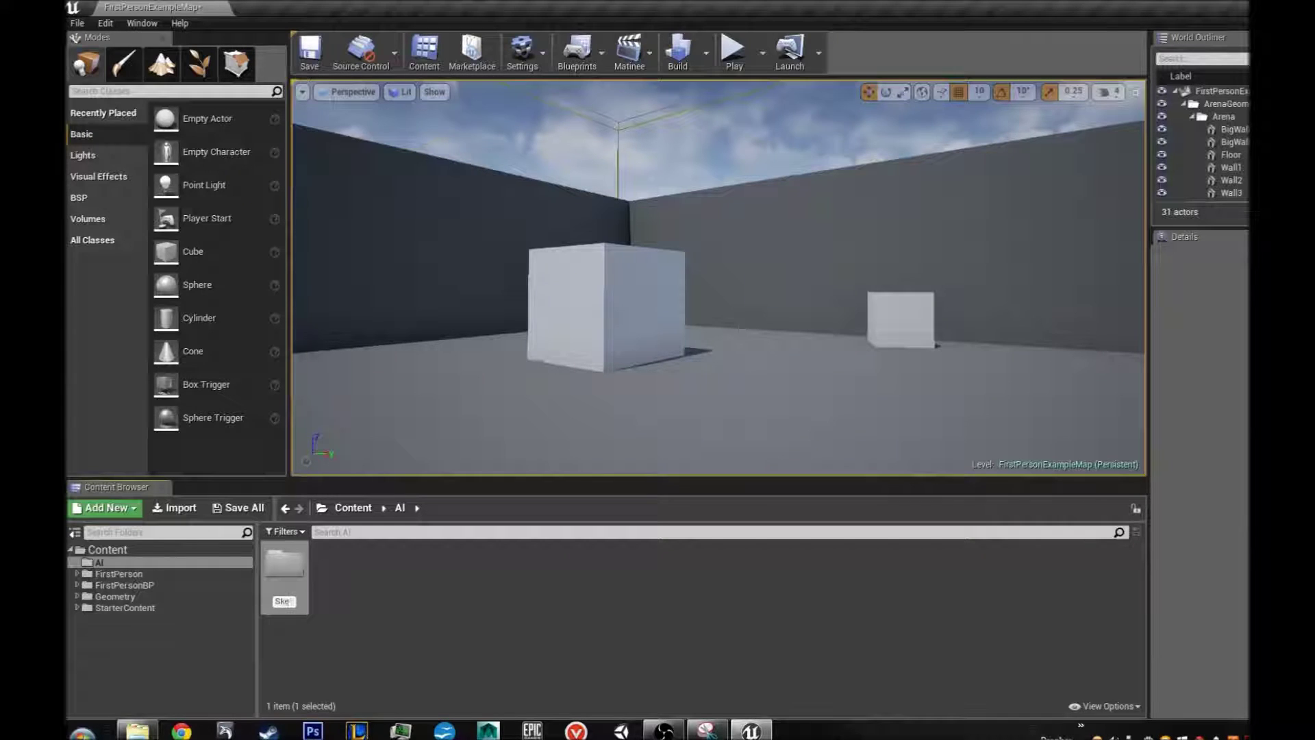
{"action": "type", "text": "leton"}
{"action": "key", "text": "Return"}
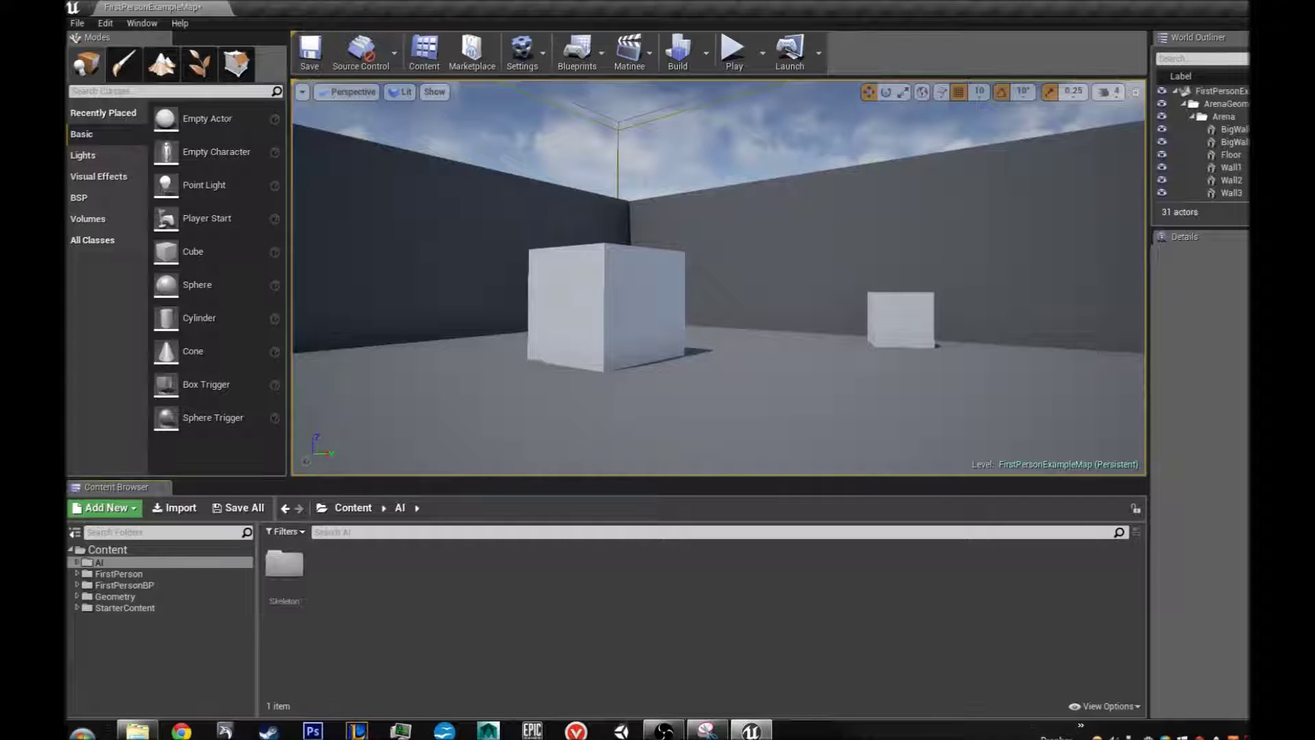
Step: Add an Animations subfolder inside AI
{"action": "right_click", "coordinate": [396, 578]}
{"action": "left_click", "coordinate": [441, 234]}
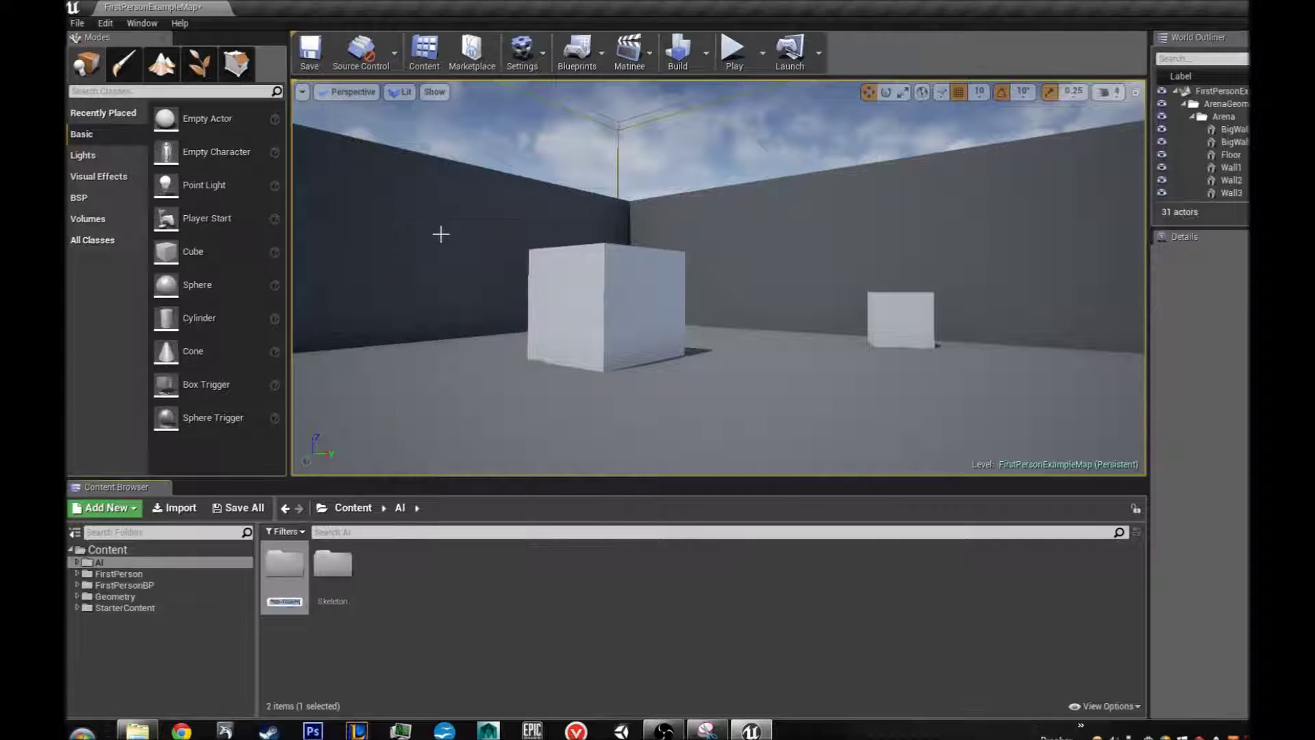
{"action": "type", "text": "Anima"}
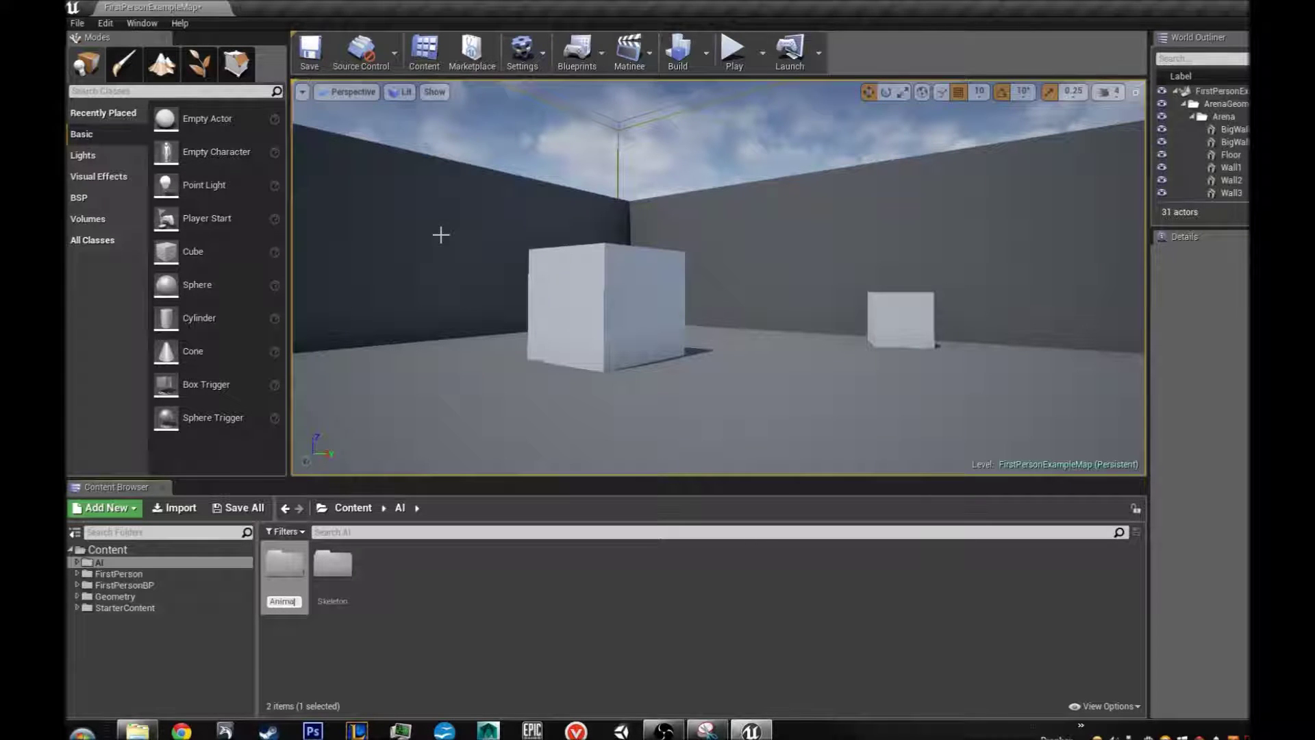
{"action": "type", "text": "tions"}
{"action": "key", "text": "Return"}
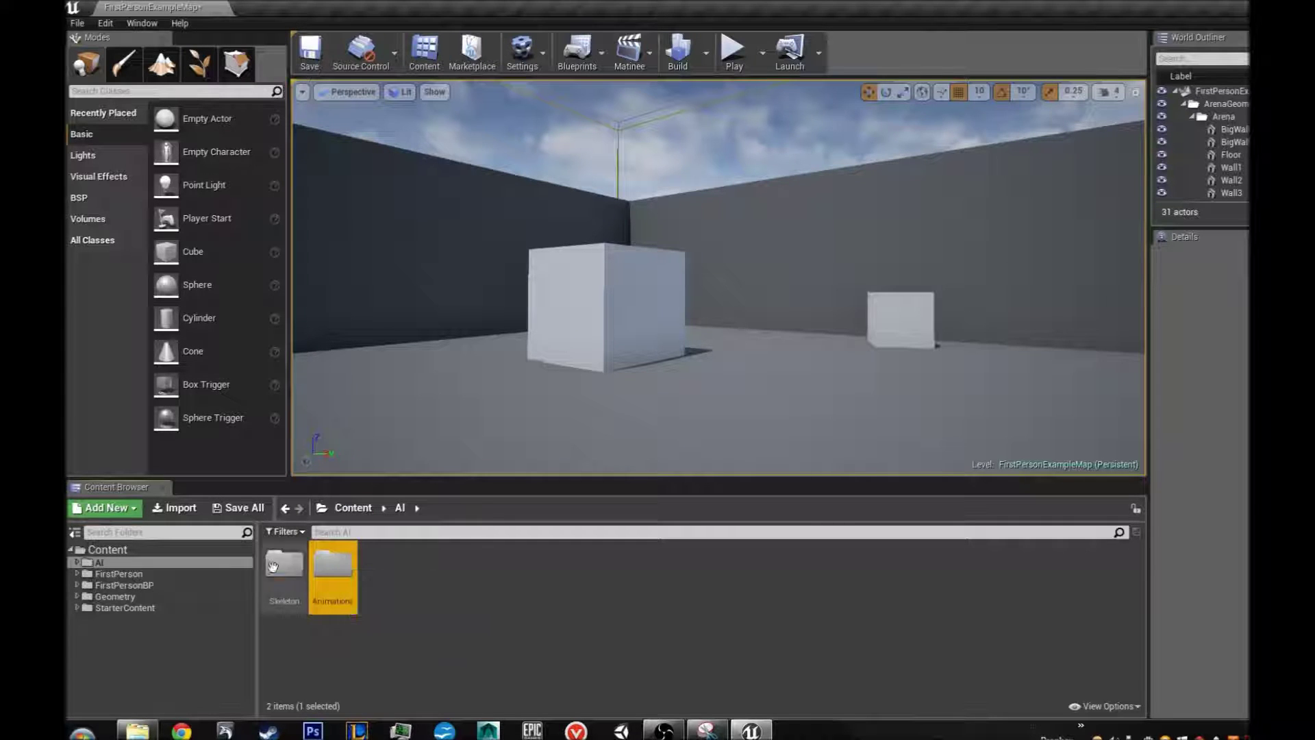
Step: Drag Skeleton.FBX from Explorer into the AI/Skeleton folder and import it as a skeletal mesh
{"action": "double_click", "coordinate": [274, 593]}
{"action": "left_click", "coordinate": [141, 731]}
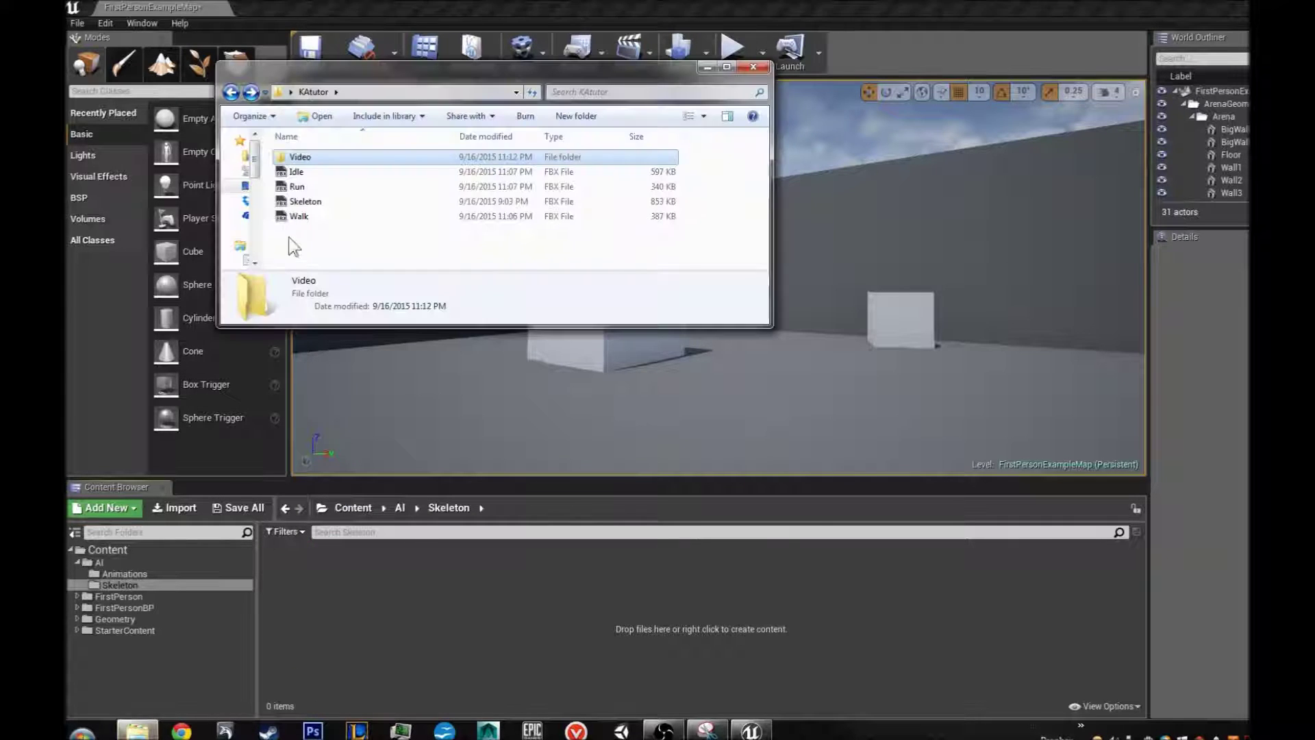
{"action": "left_click", "coordinate": [308, 232]}
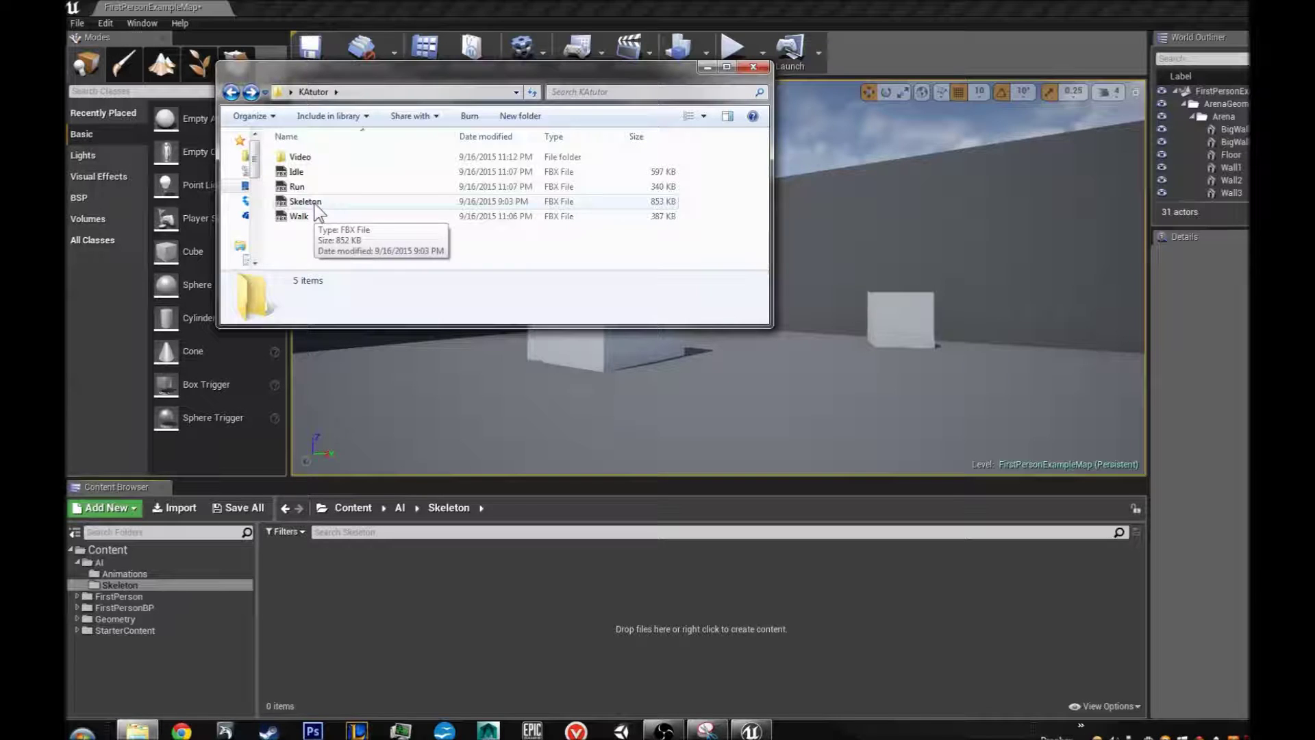
{"action": "left_click_drag", "start_coordinate": [318, 209], "coordinate": [388, 606]}
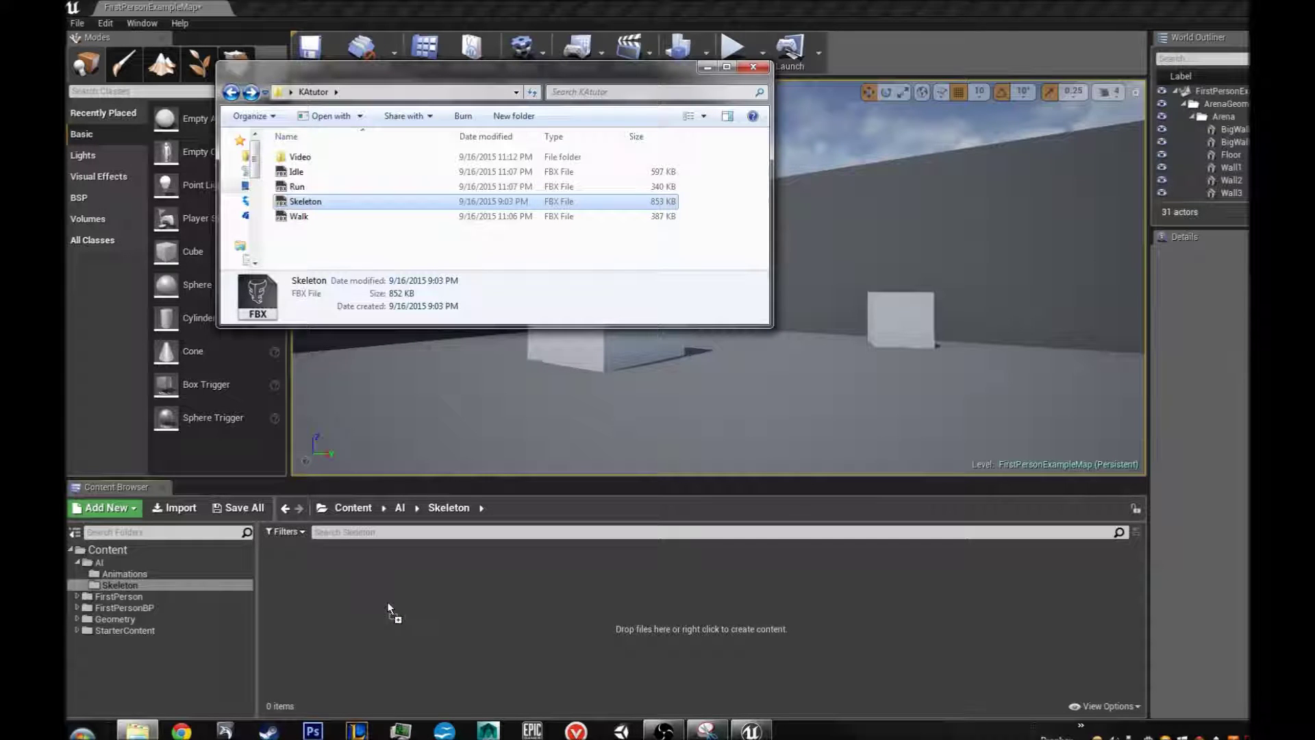
{"action": "left_click_drag", "start_coordinate": [388, 603], "coordinate": [478, 614]}
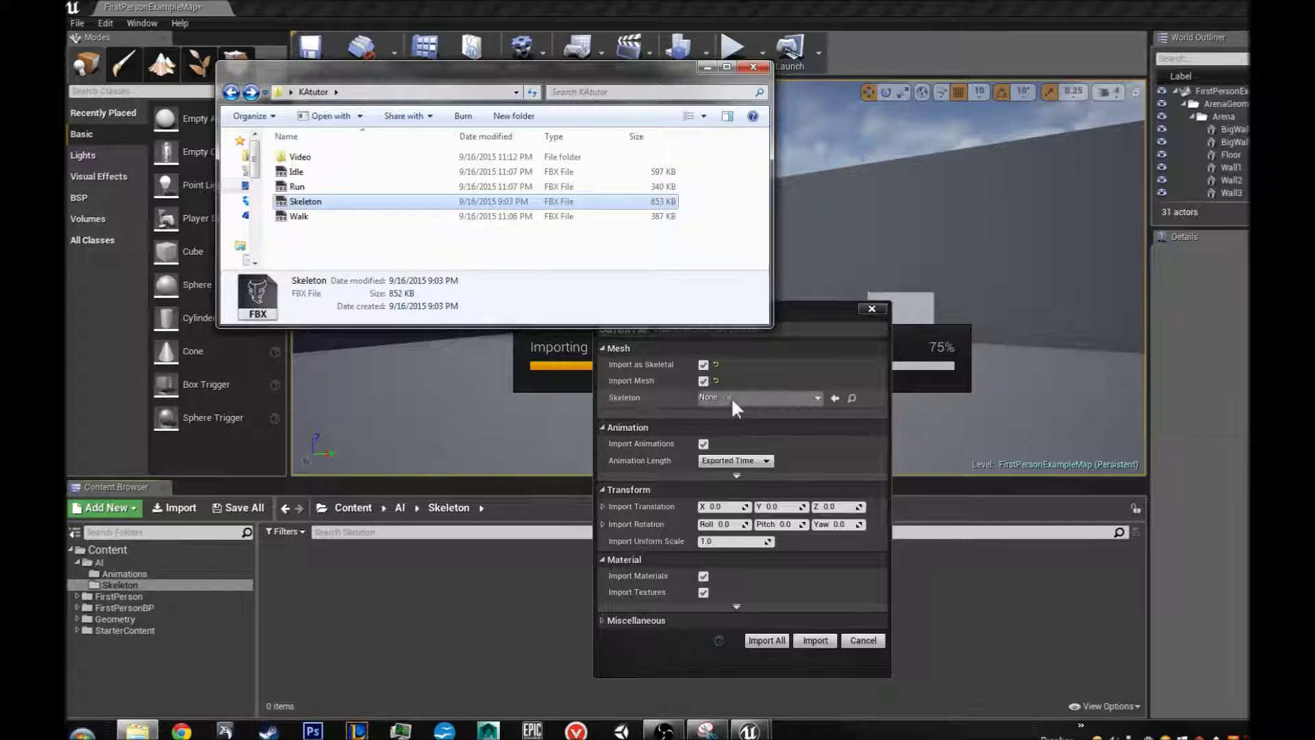
{"action": "left_click", "coordinate": [809, 640]}
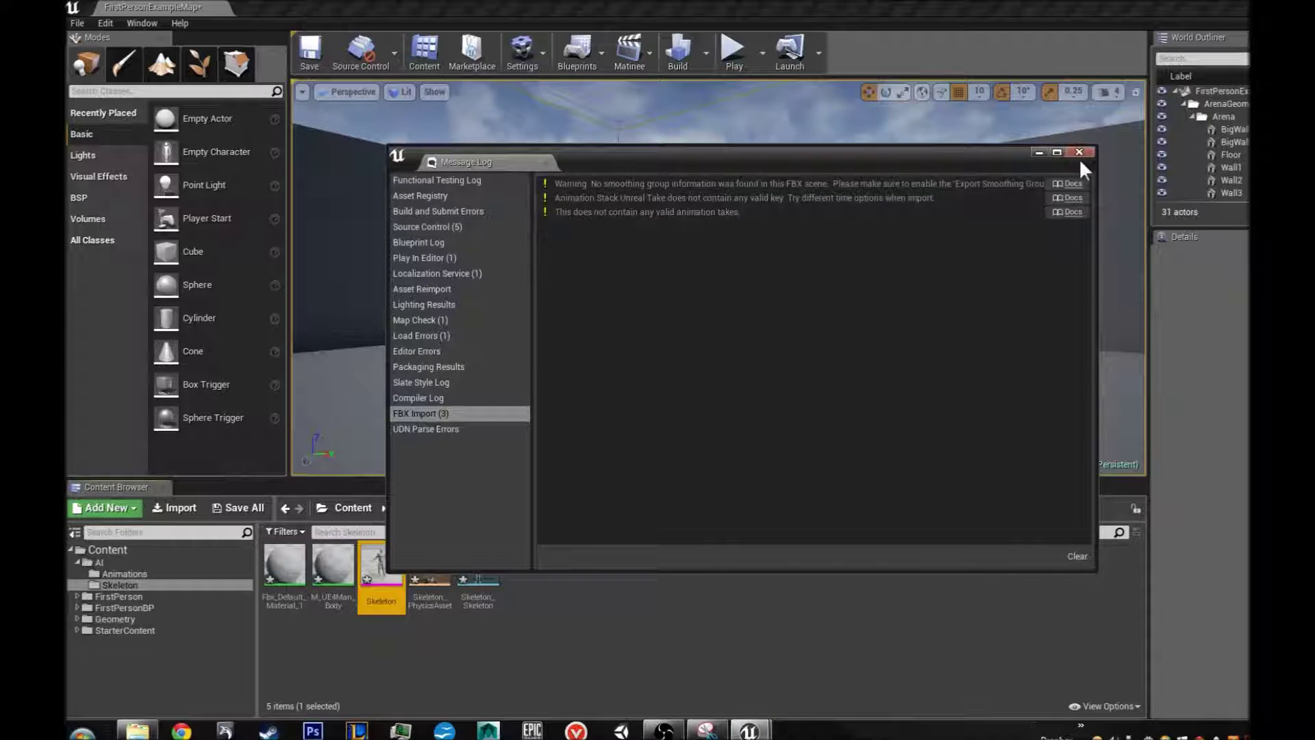
Step: Dismiss the import Message Log and briefly preview the imported Skeleton mesh
{"action": "left_click", "coordinate": [1081, 152]}
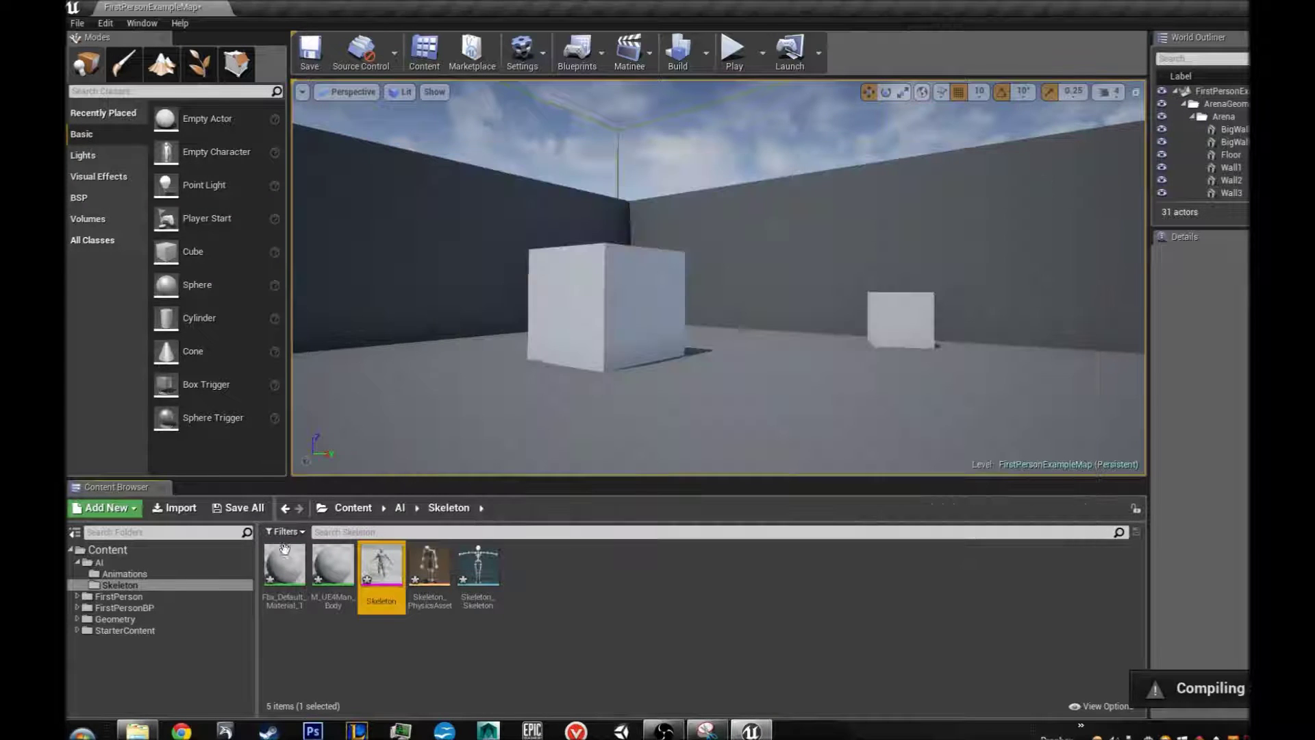
{"action": "double_click", "coordinate": [387, 566]}
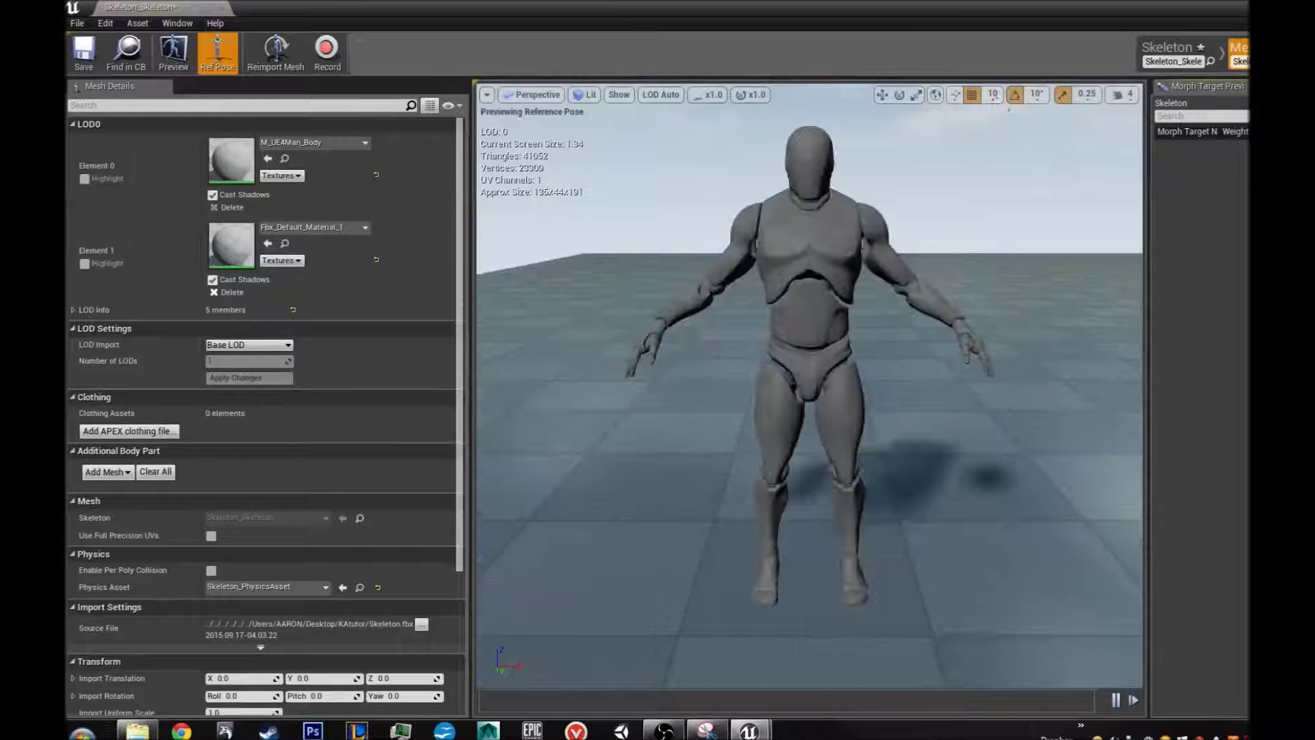
{"action": "key", "text": "alt+Tab"}
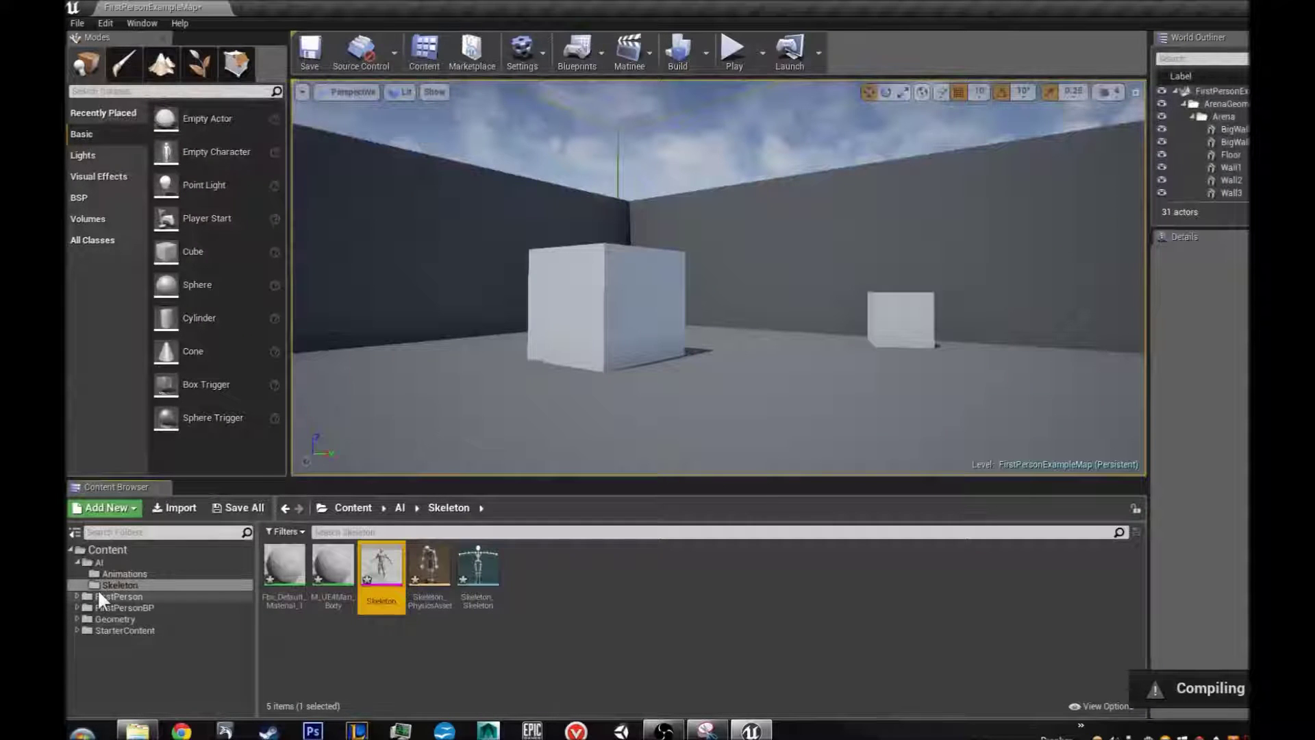
Step: Drag the Idle, Run and Walk FBX files from Explorer into the AI/Animations folder
{"action": "left_click", "coordinate": [103, 574]}
{"action": "left_click", "coordinate": [139, 730]}
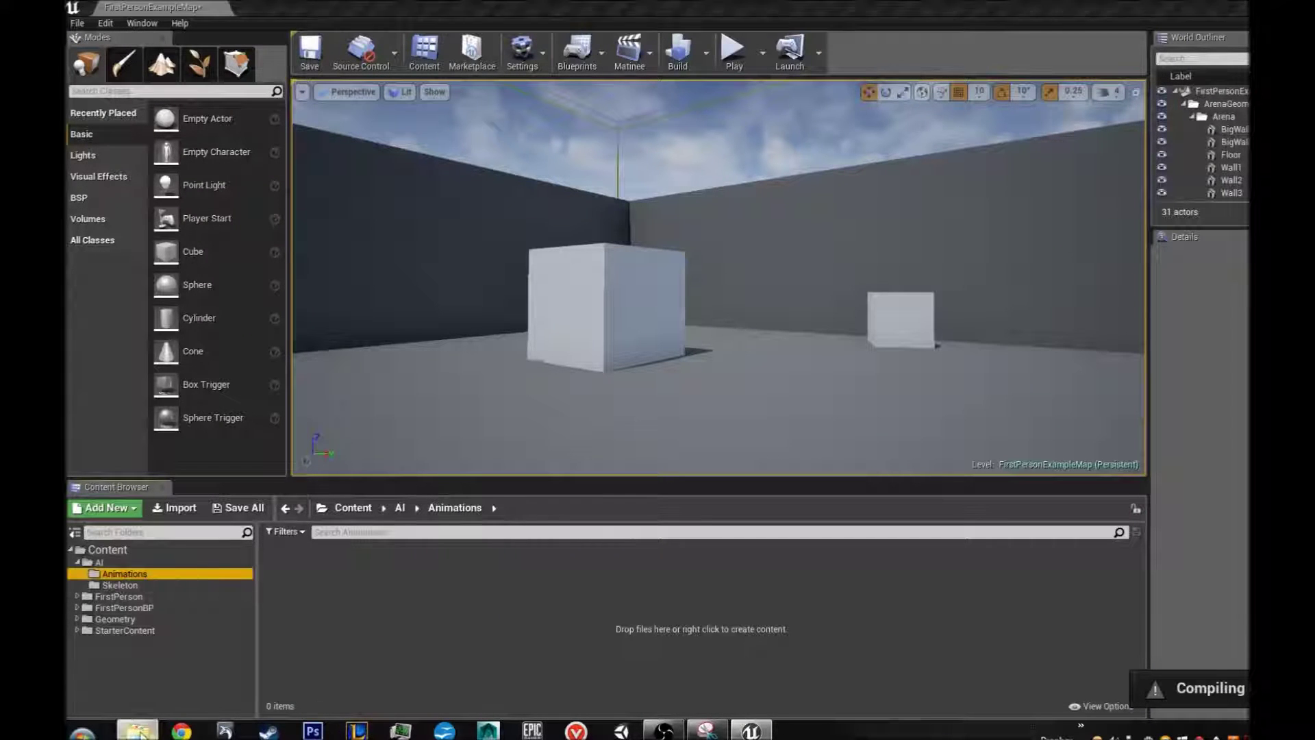
{"action": "left_click", "coordinate": [299, 217]}
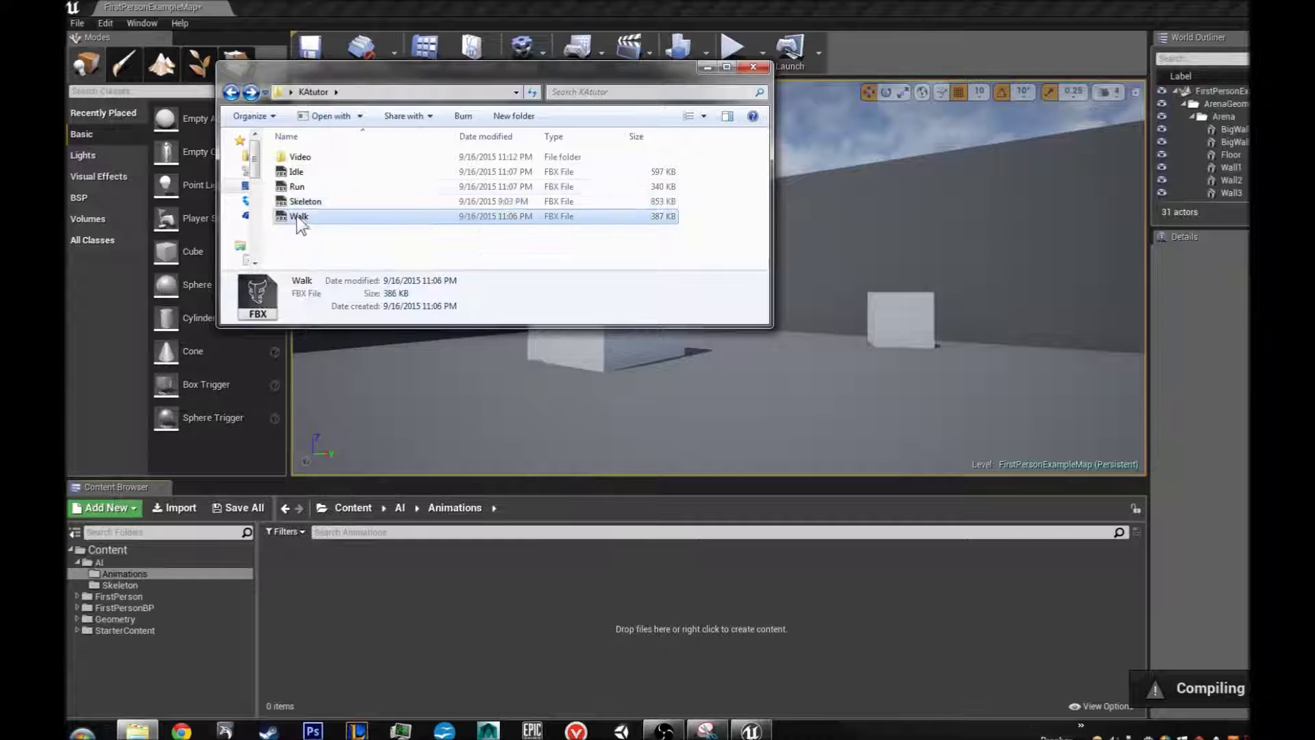
{"action": "left_click", "coordinate": [304, 188], "text": "ctrl"}
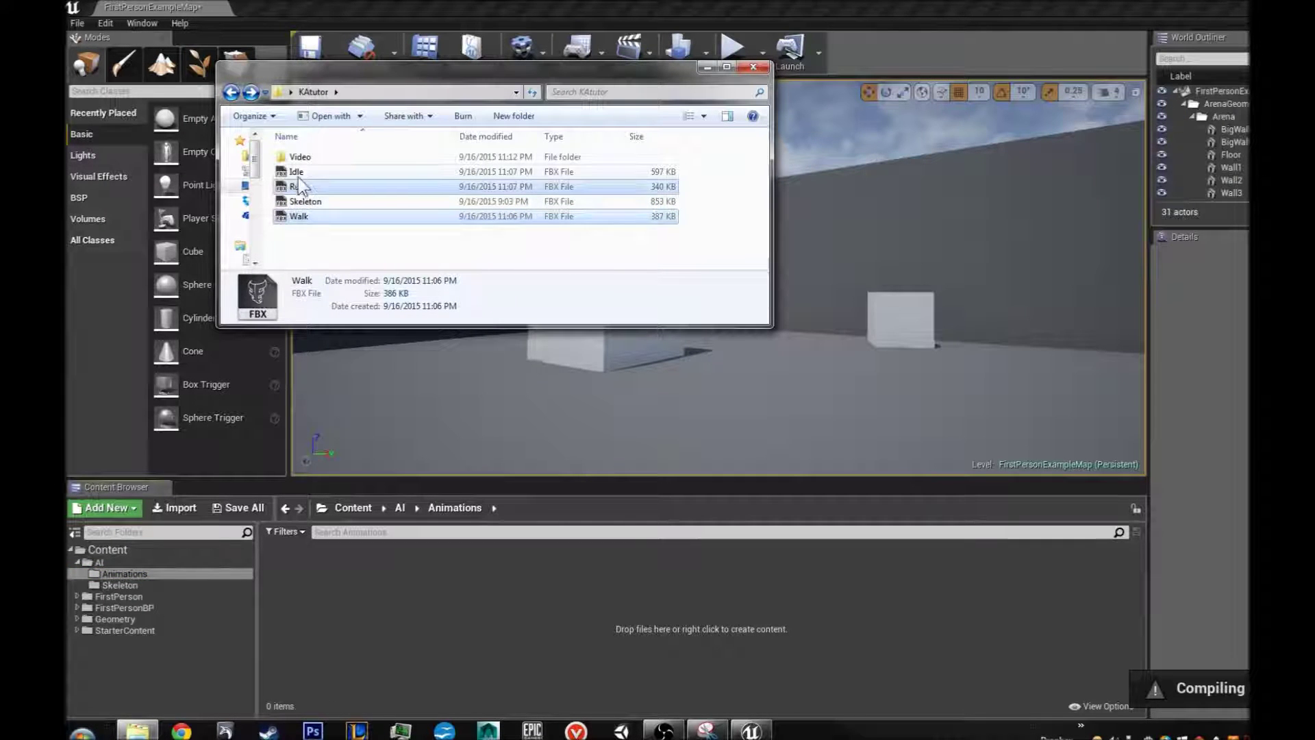
{"action": "left_click", "coordinate": [298, 172], "text": "ctrl"}
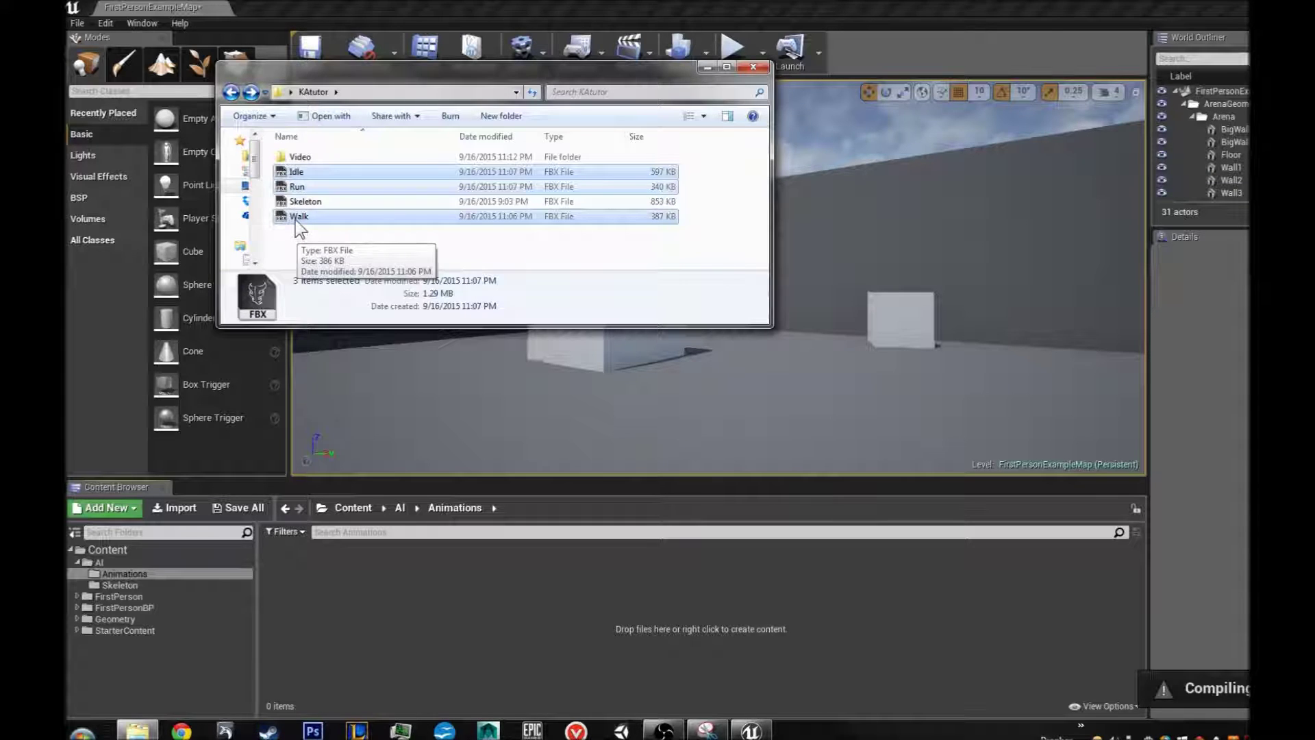
{"action": "left_click_drag", "start_coordinate": [296, 220], "coordinate": [580, 639]}
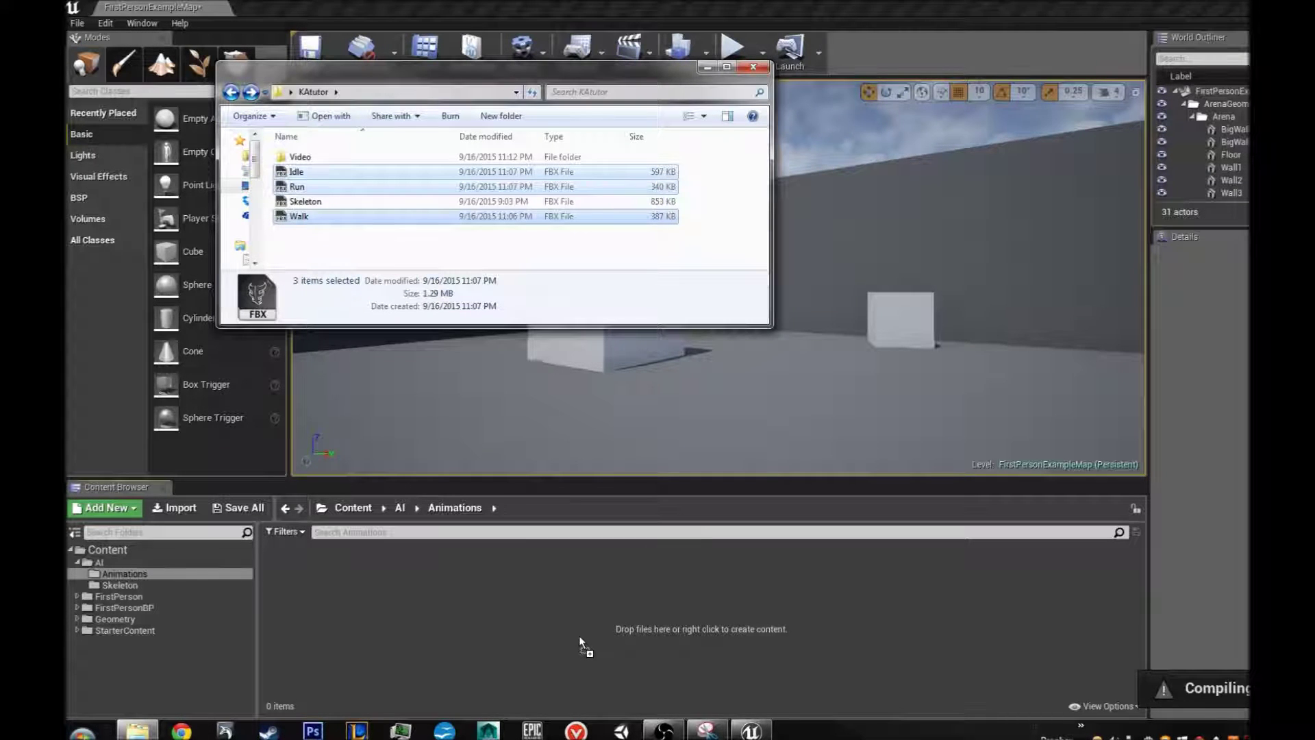
{"action": "left_click_drag", "start_coordinate": [580, 639], "coordinate": [583, 619]}
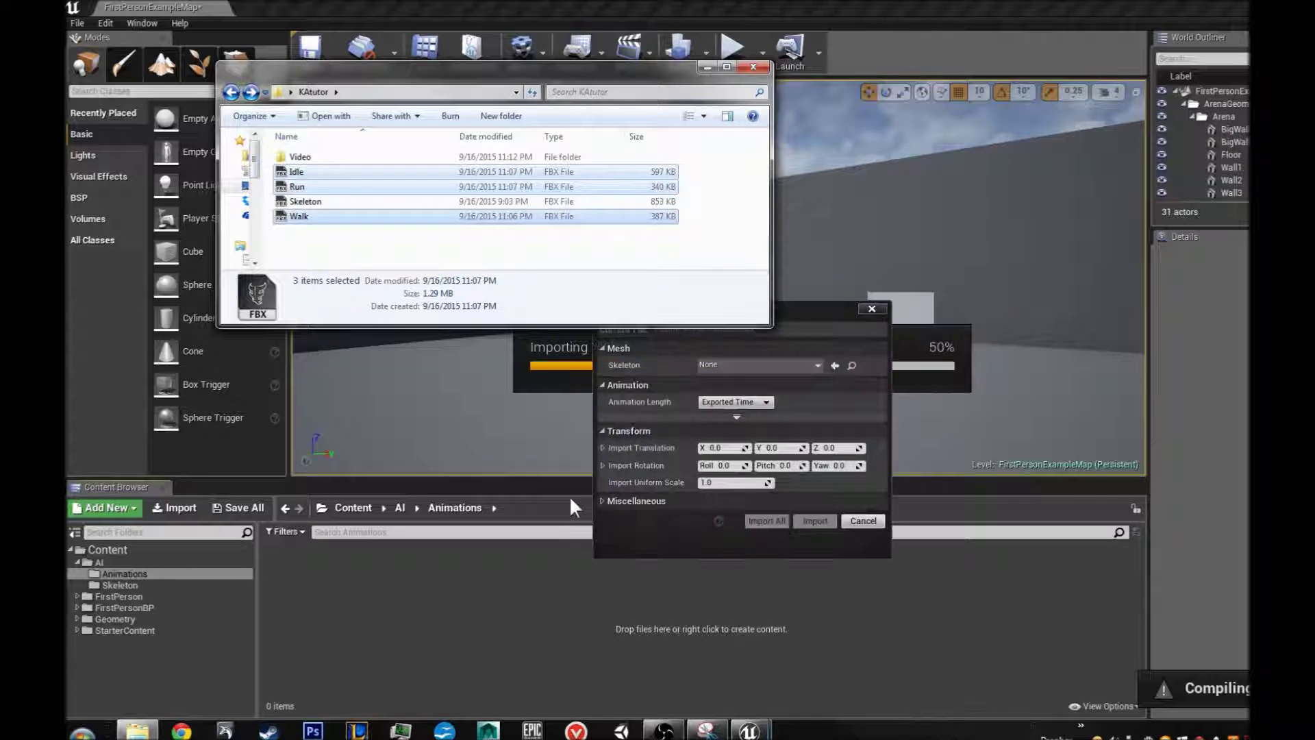
Step: Assign Skeleton_Skeleton as the skeleton, Import All, and select the Idle animation
{"action": "left_click", "coordinate": [652, 359]}
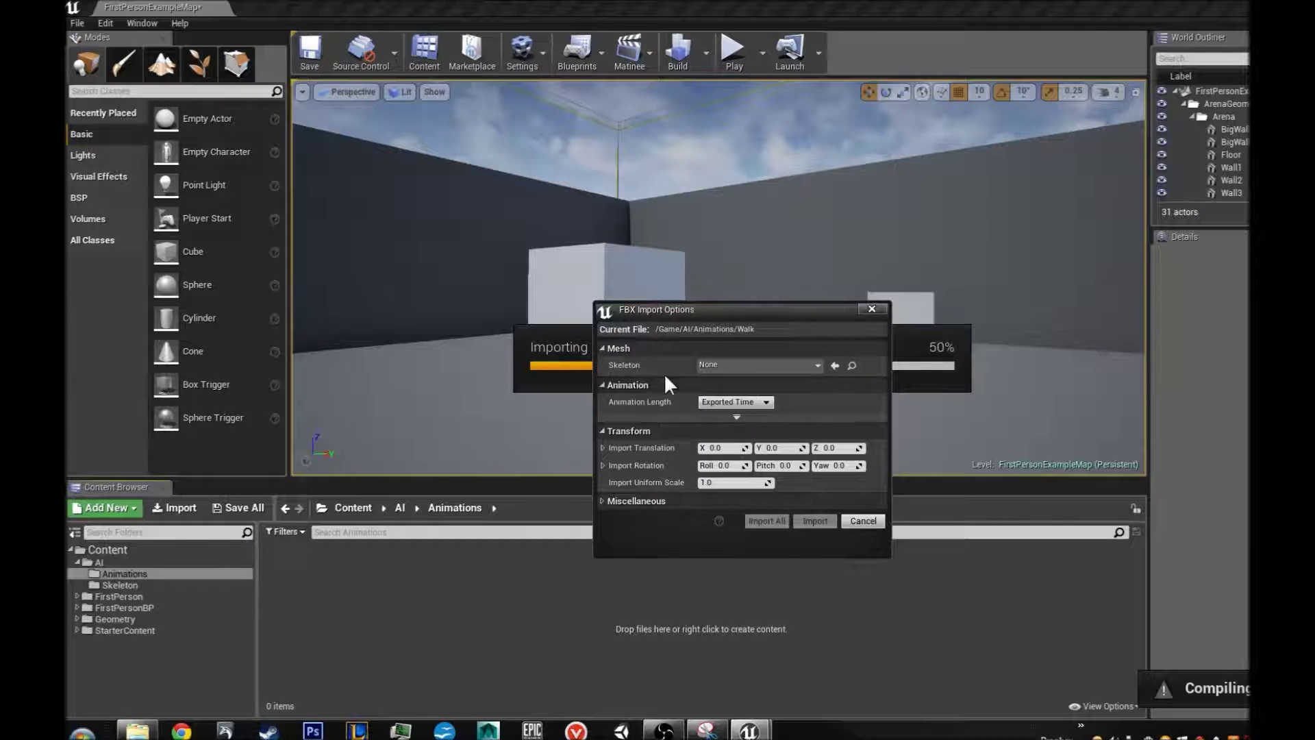
{"action": "left_click", "coordinate": [762, 365]}
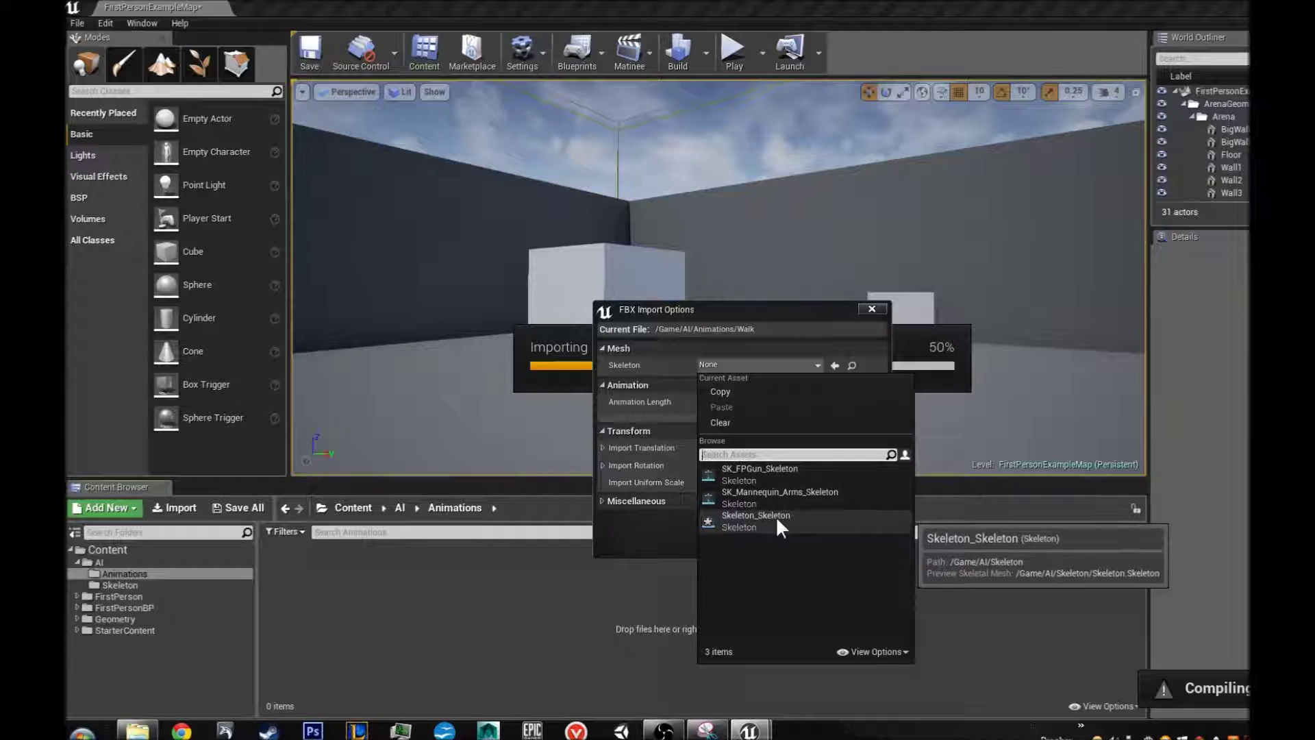
{"action": "left_click", "coordinate": [725, 524]}
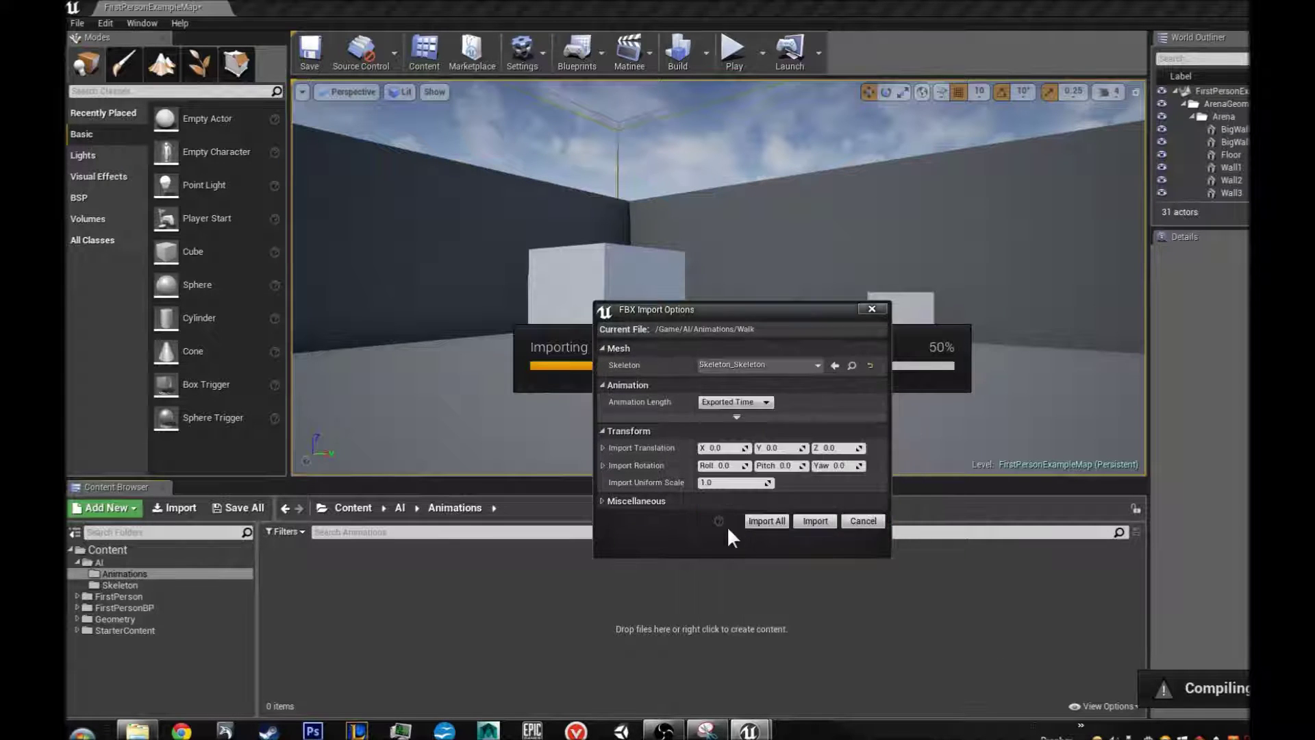
{"action": "left_click", "coordinate": [766, 521]}
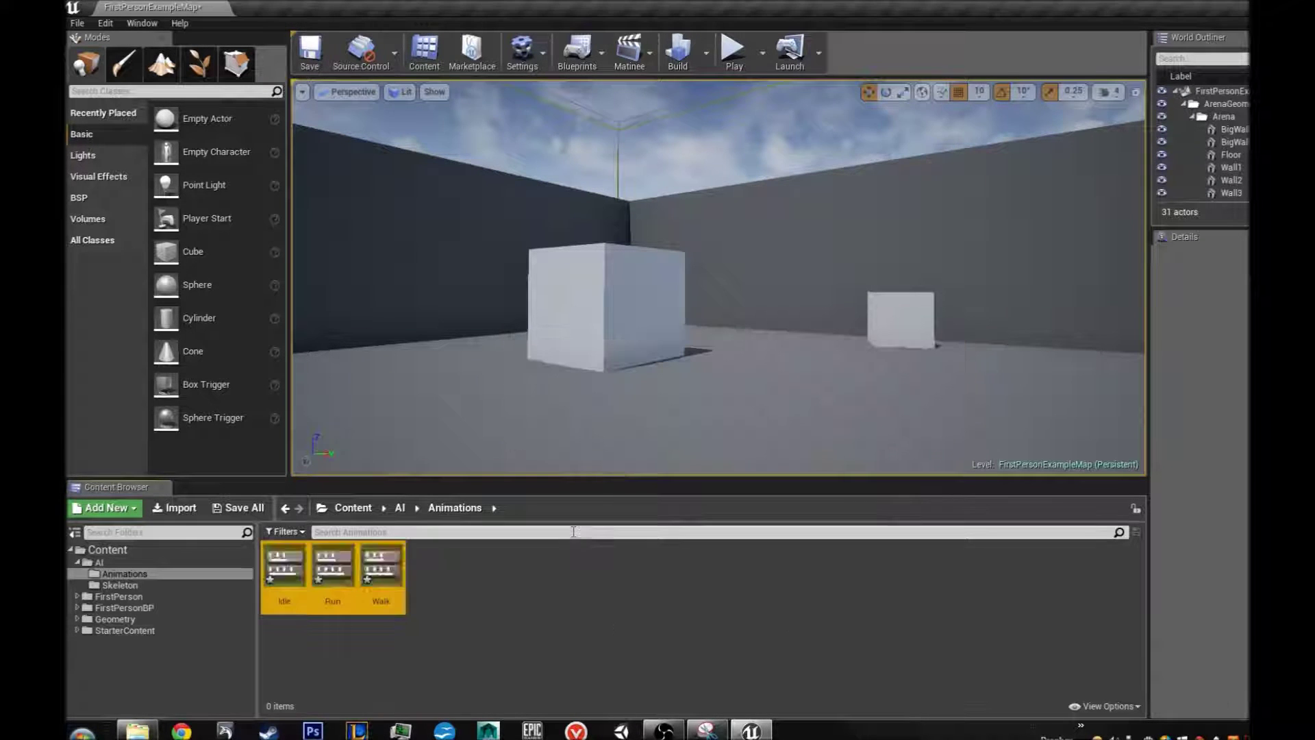
{"action": "left_click", "coordinate": [515, 605]}
{"action": "double_click", "coordinate": [285, 565]}
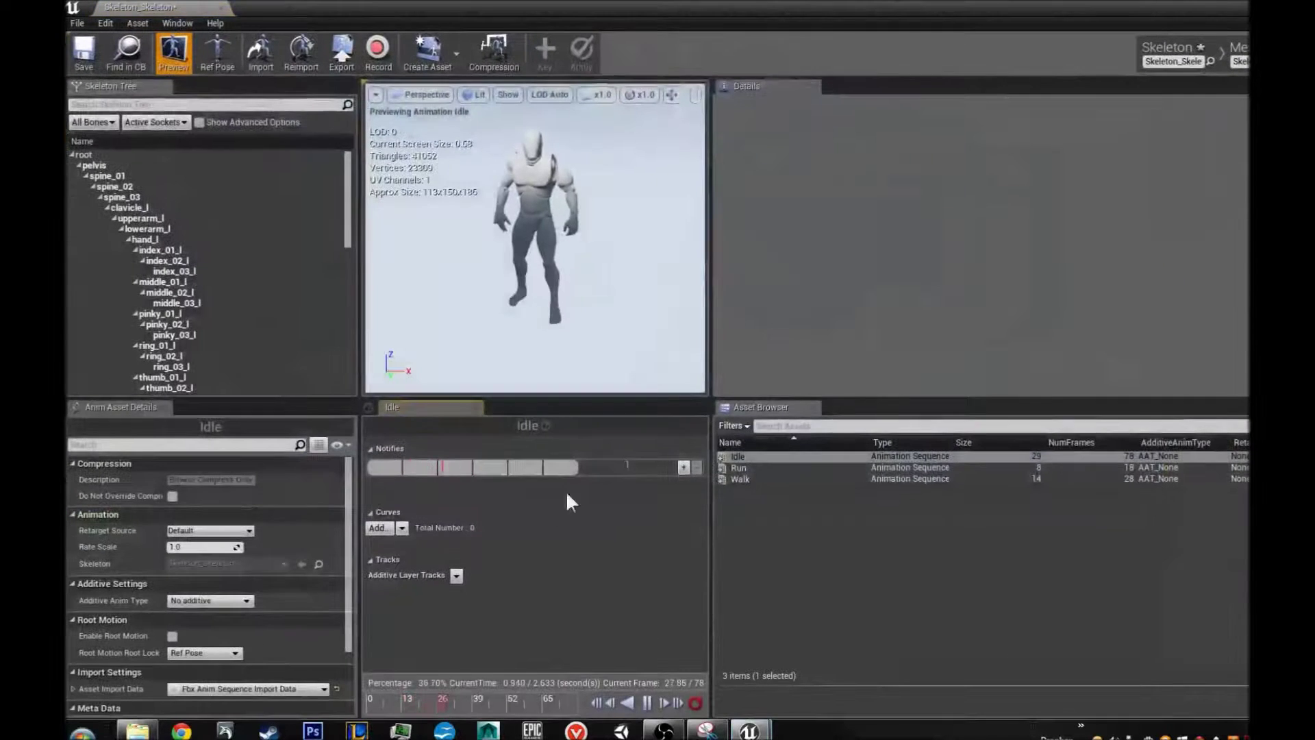
{"action": "left_click", "coordinate": [738, 468]}
{"action": "left_click", "coordinate": [741, 479]}
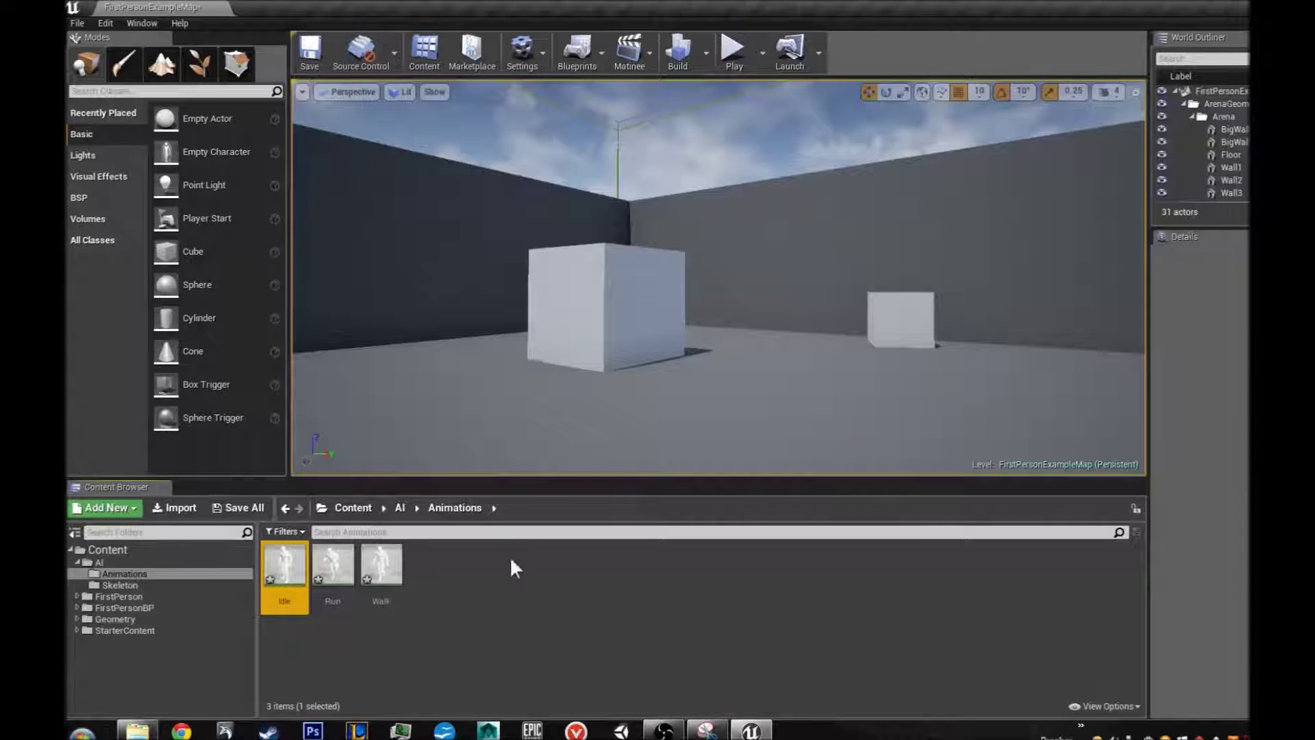
{"action": "left_click", "coordinate": [508, 567]}
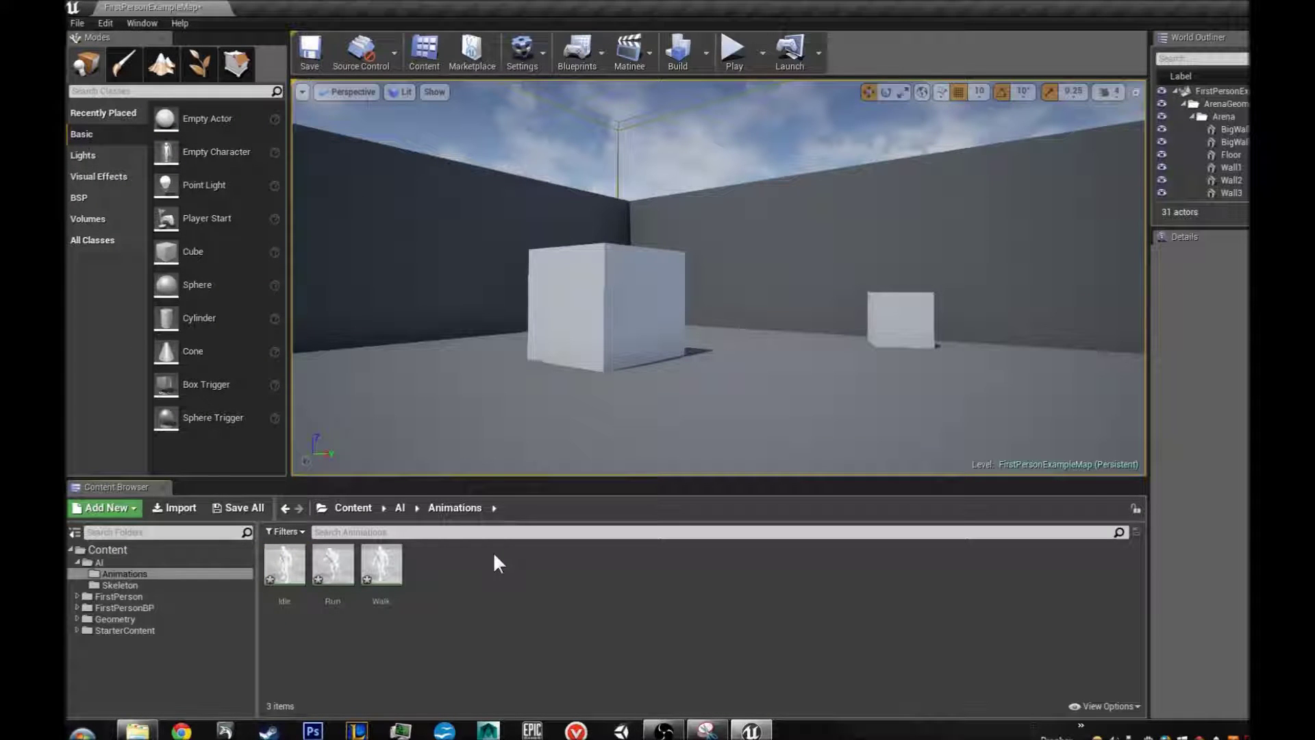
{"action": "right_click", "coordinate": [454, 556]}
Step: Create a Blend Space 1D on Skeleton_Skeleton named Idle_Walk_RUn and open it
{"action": "mouse_move", "coordinate": [548, 448]}
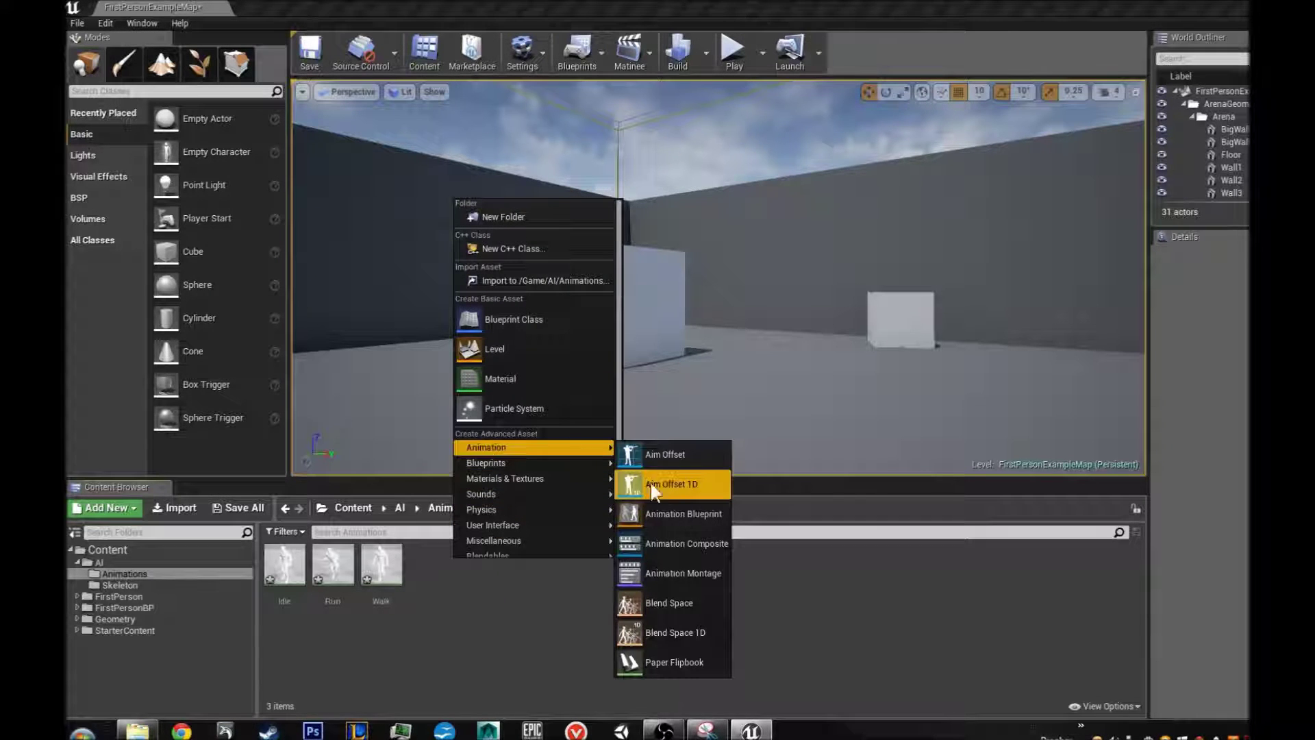
{"action": "left_click", "coordinate": [652, 630]}
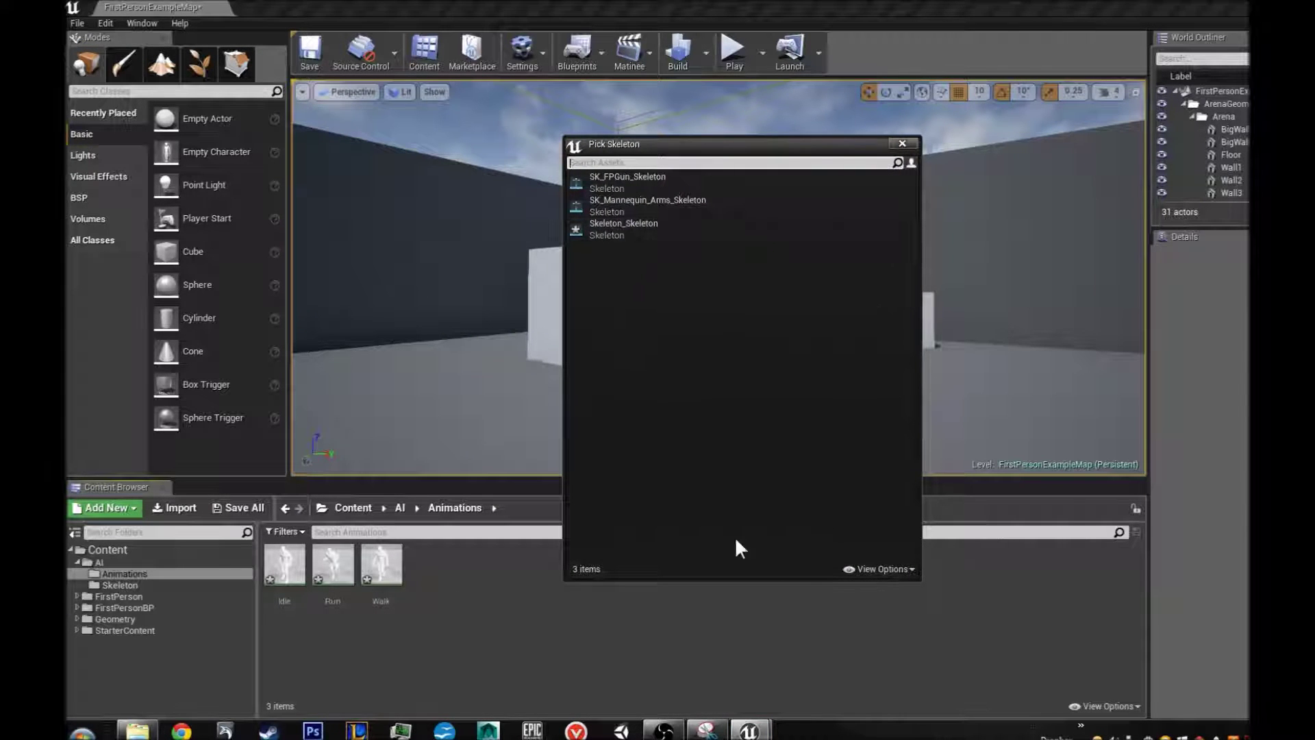
{"action": "left_click", "coordinate": [902, 143]}
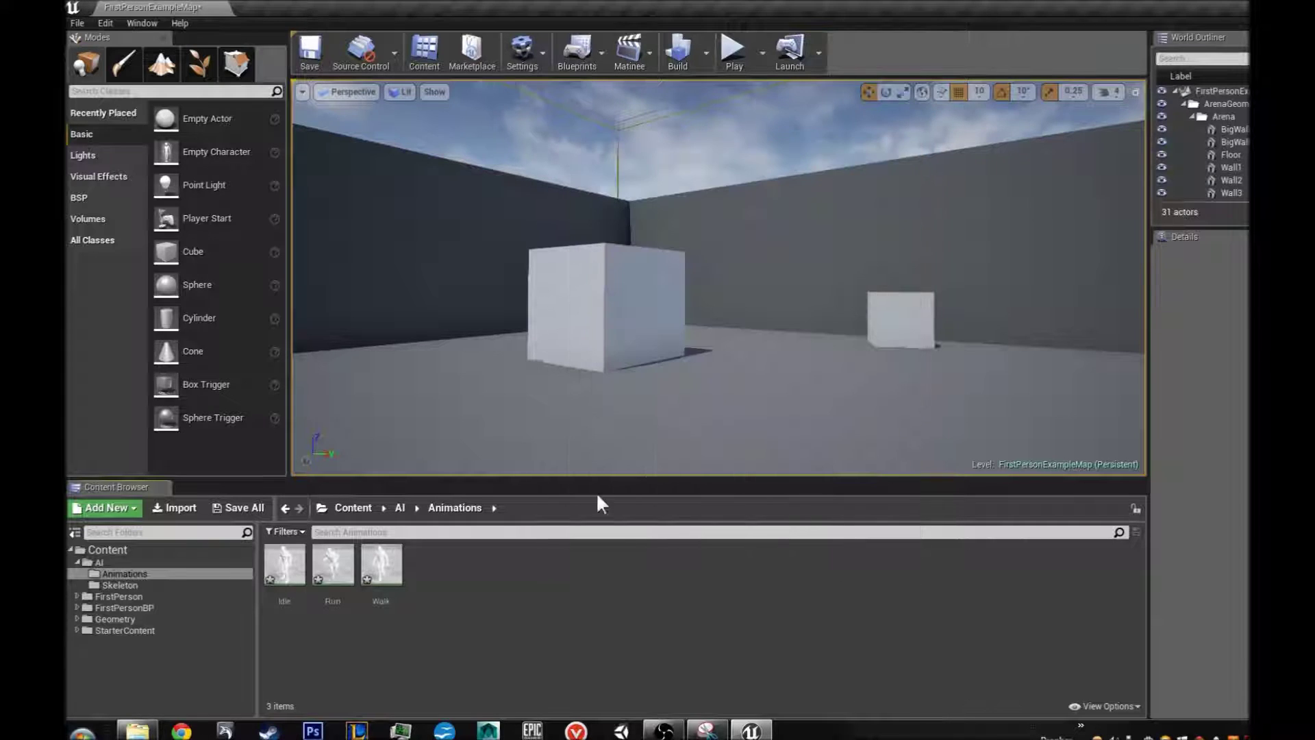
{"action": "right_click", "coordinate": [498, 564]}
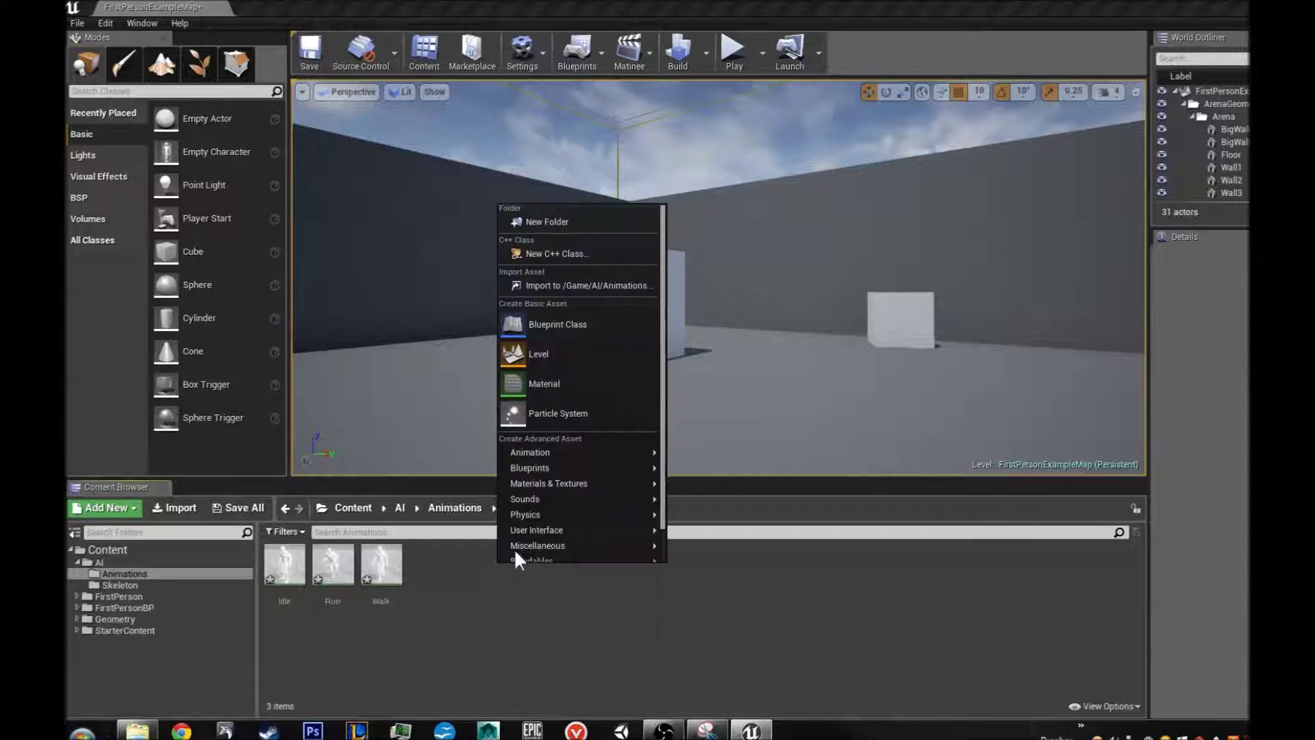
{"action": "mouse_move", "coordinate": [525, 452]}
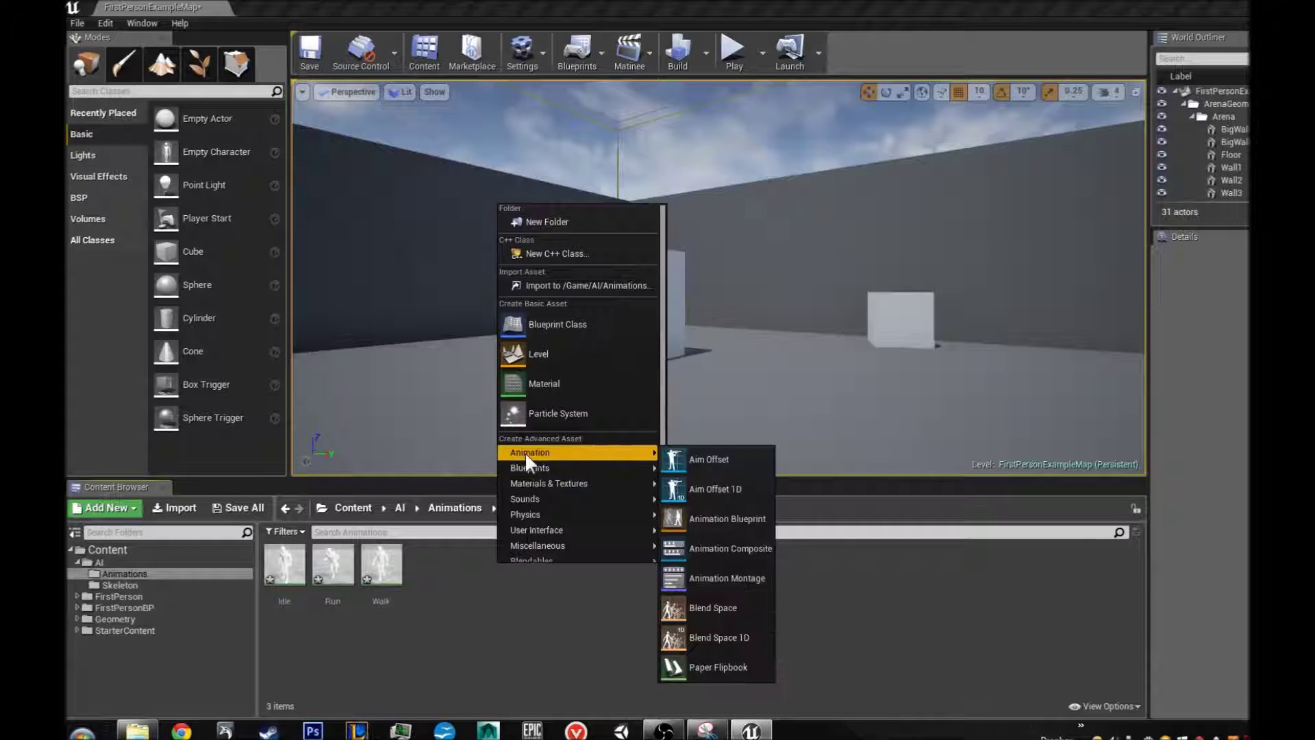
{"action": "left_click", "coordinate": [735, 639]}
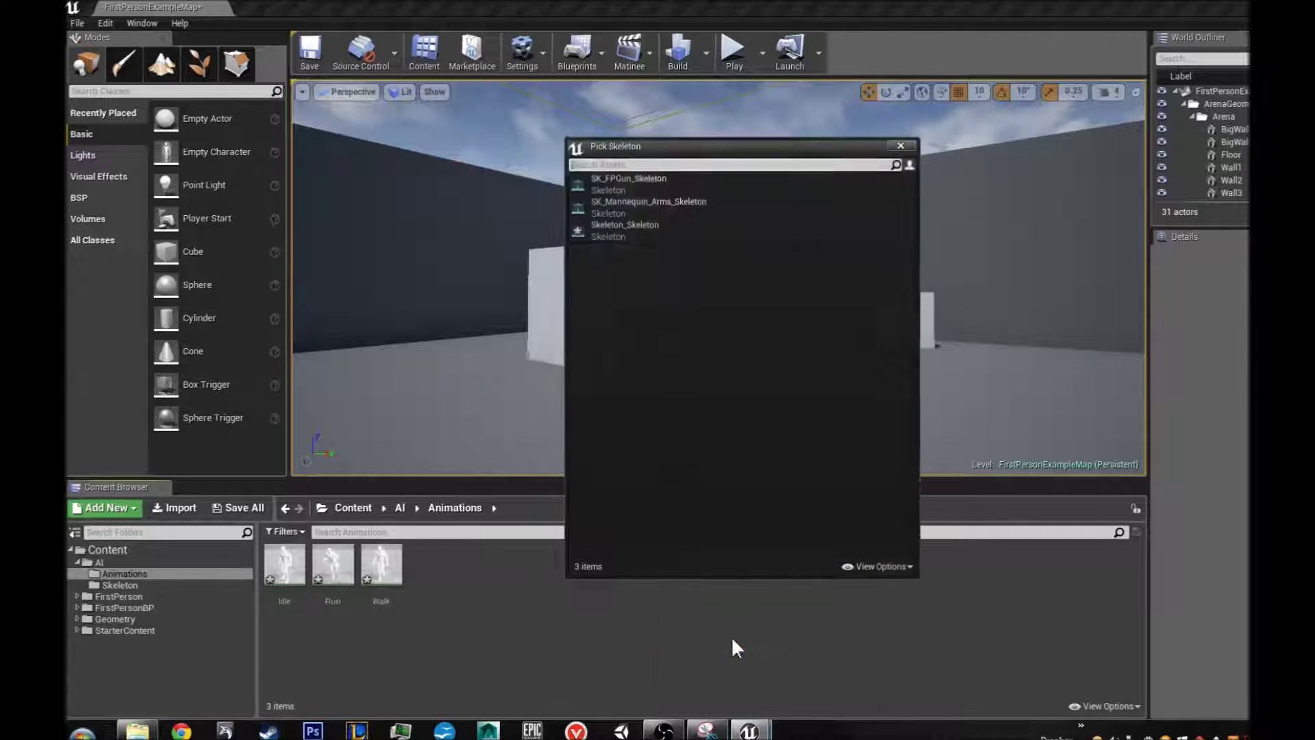
{"action": "left_click", "coordinate": [613, 233]}
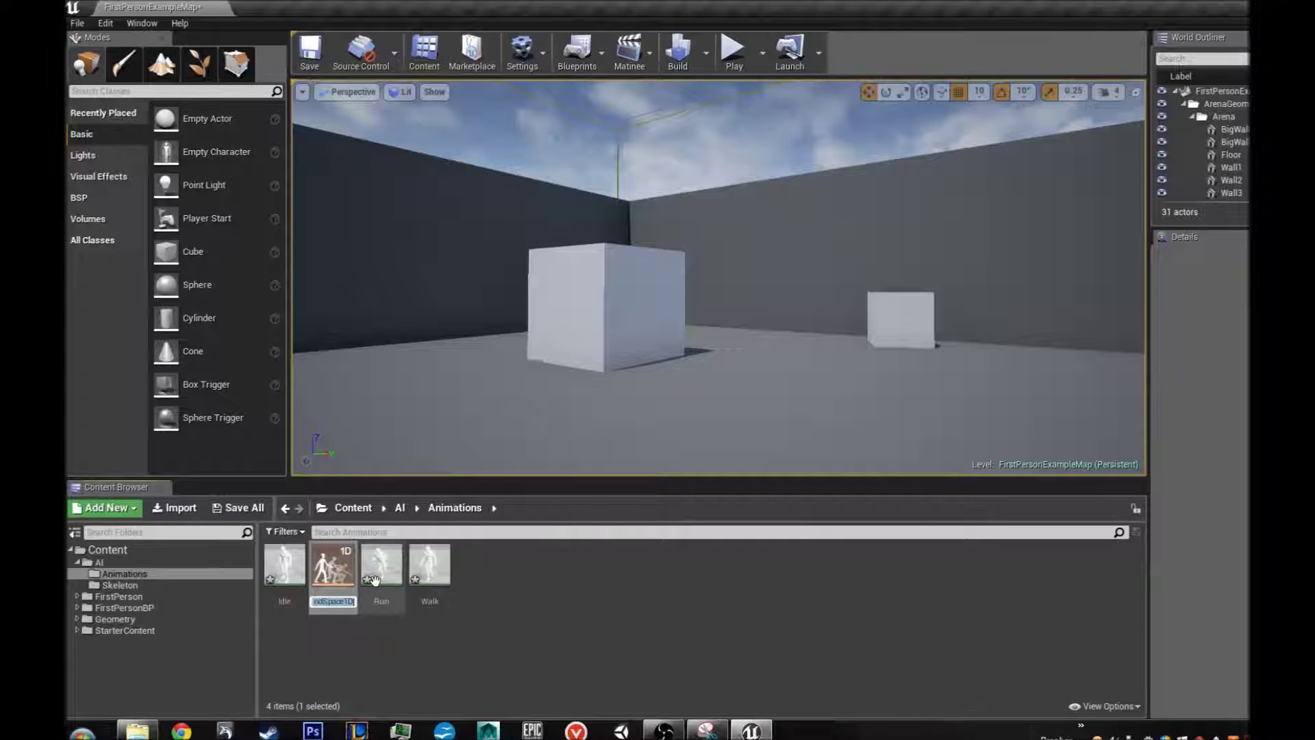
{"action": "type", "text": "1D"}
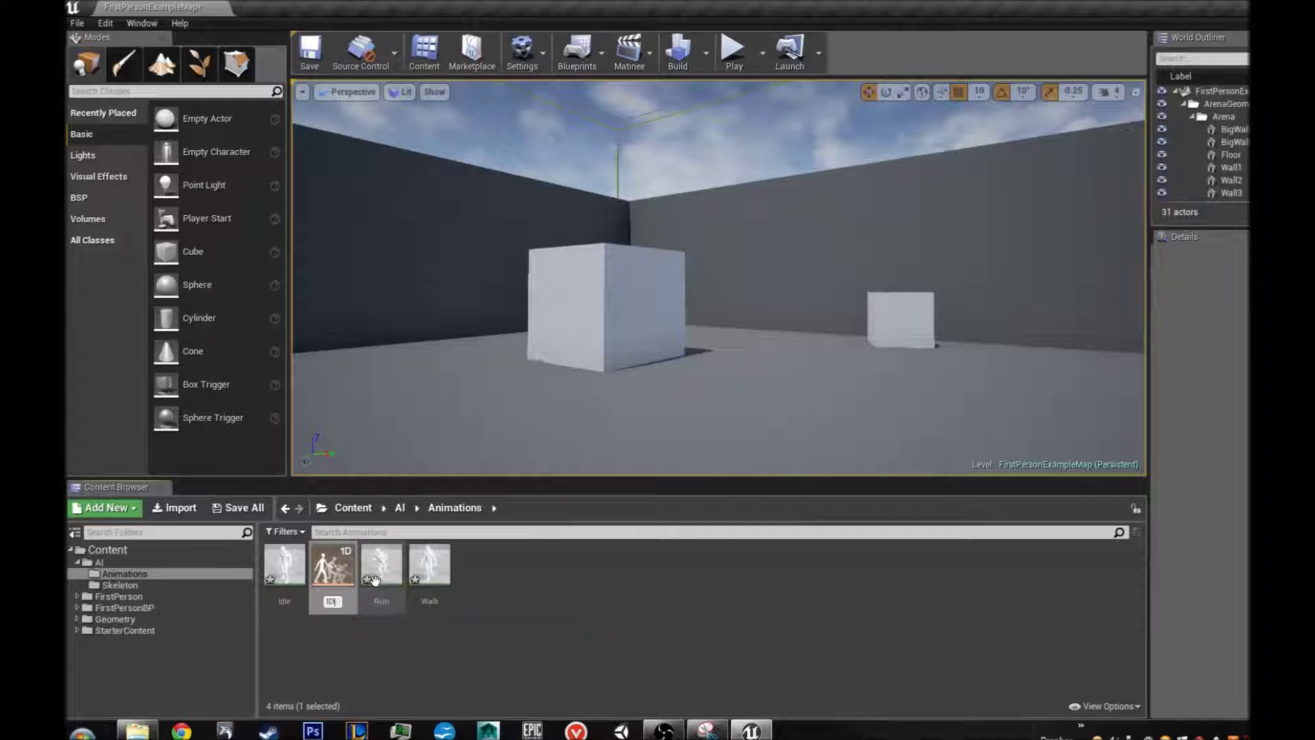
{"action": "type", "text": "le_"}
{"action": "type", "text": "Walk_Run"}
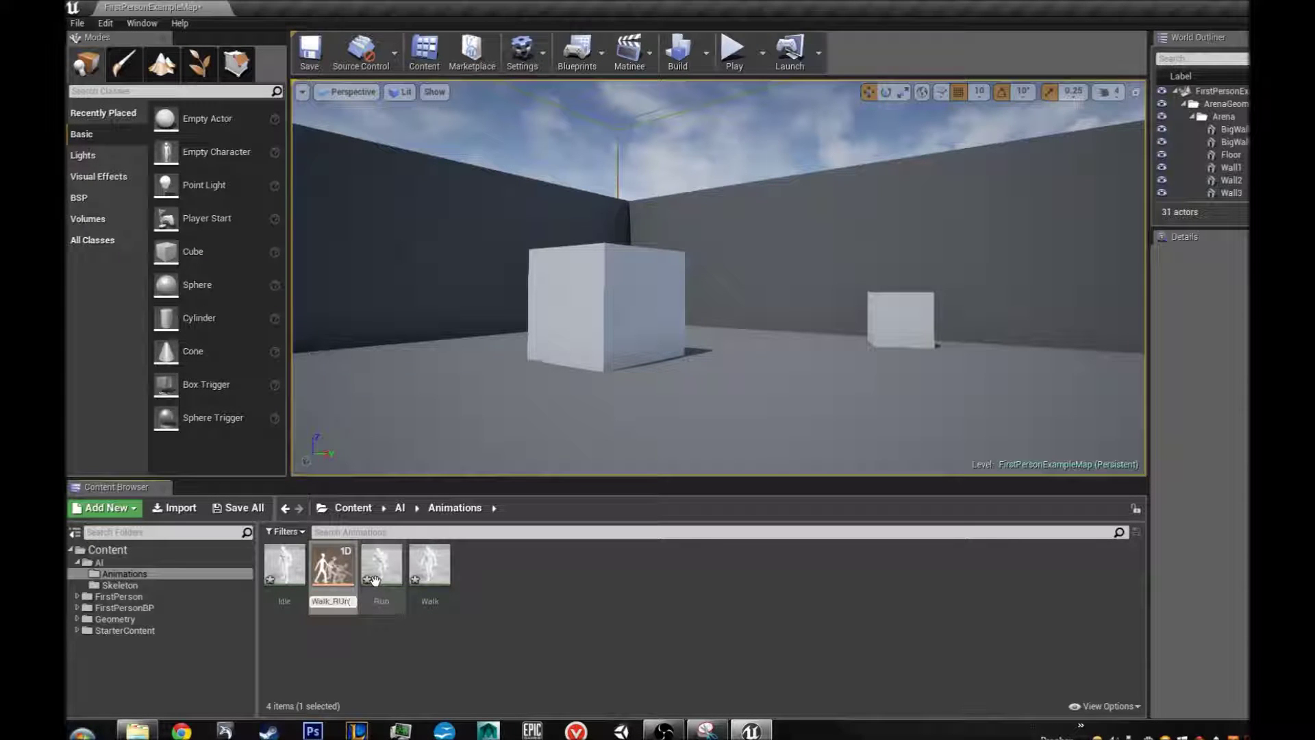
{"action": "key", "text": "Return"}
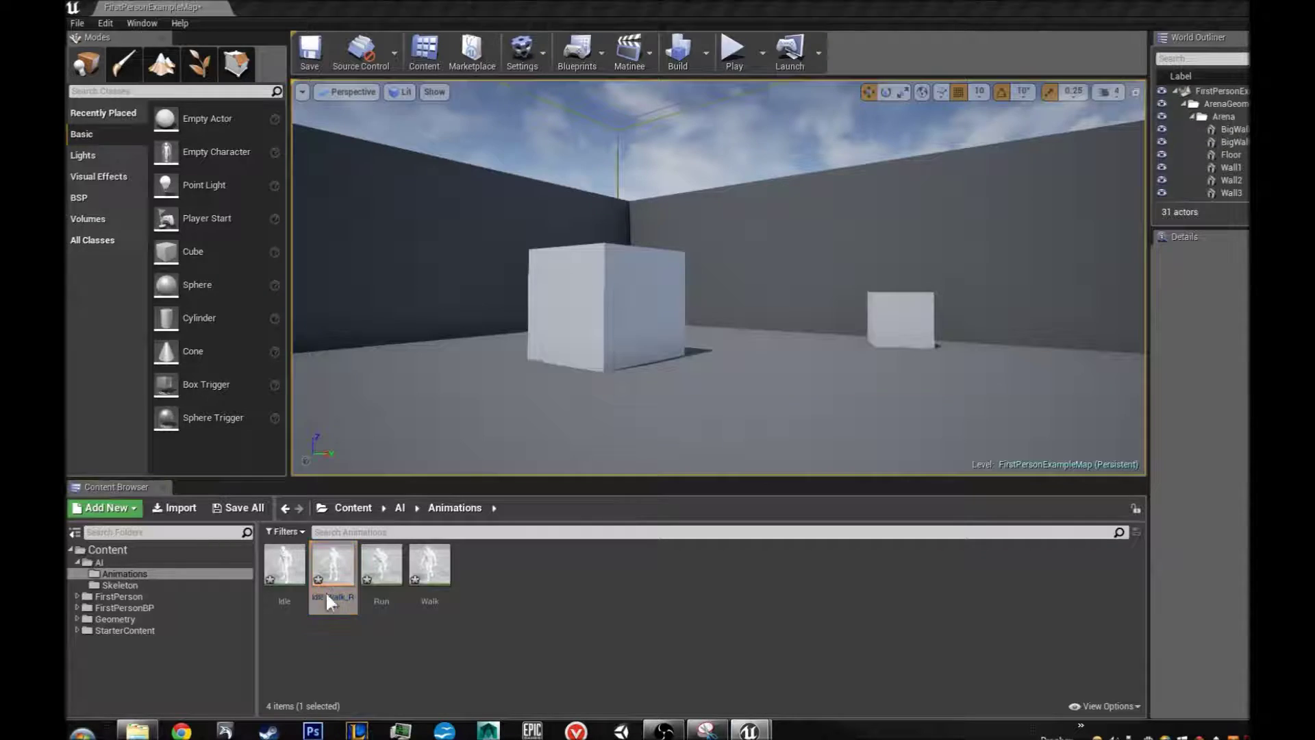
{"action": "double_click", "coordinate": [333, 588]}
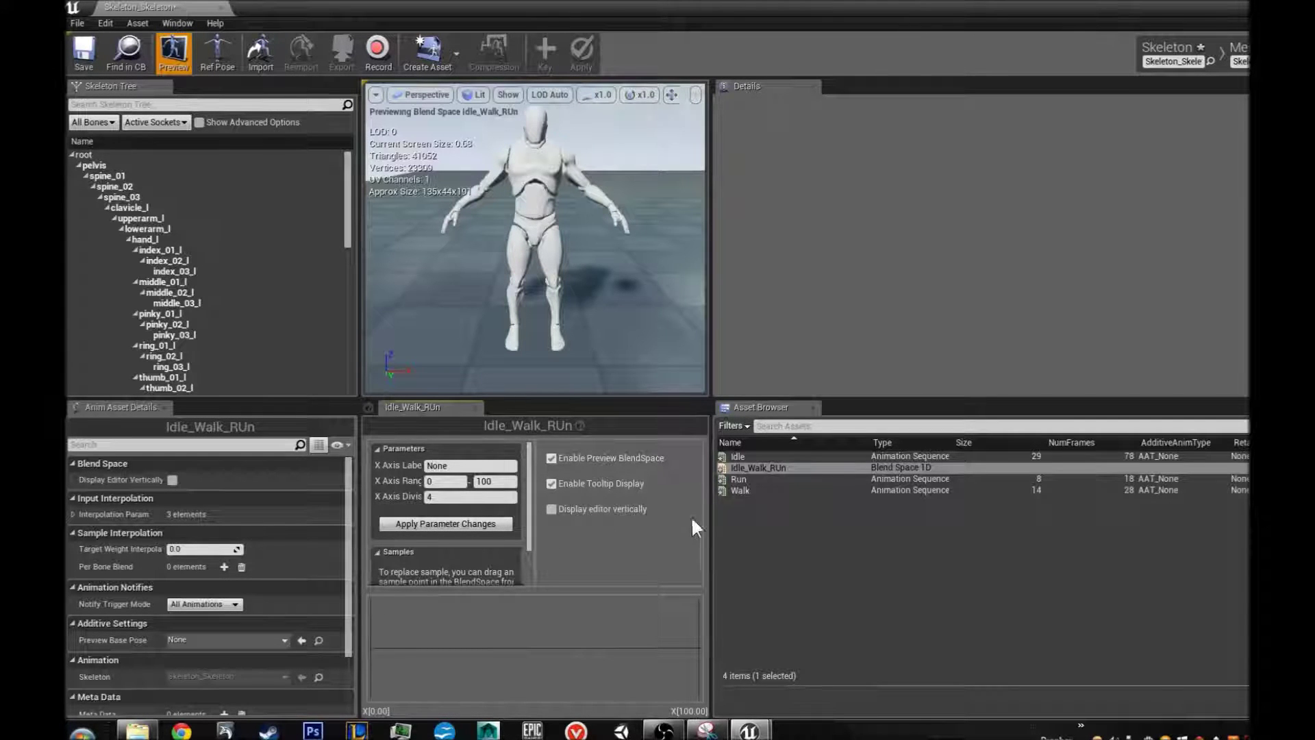
Step: Display the blend space editor vertically, add Idle as the first sample, and enlarge the character preview
{"action": "left_click", "coordinate": [551, 508]}
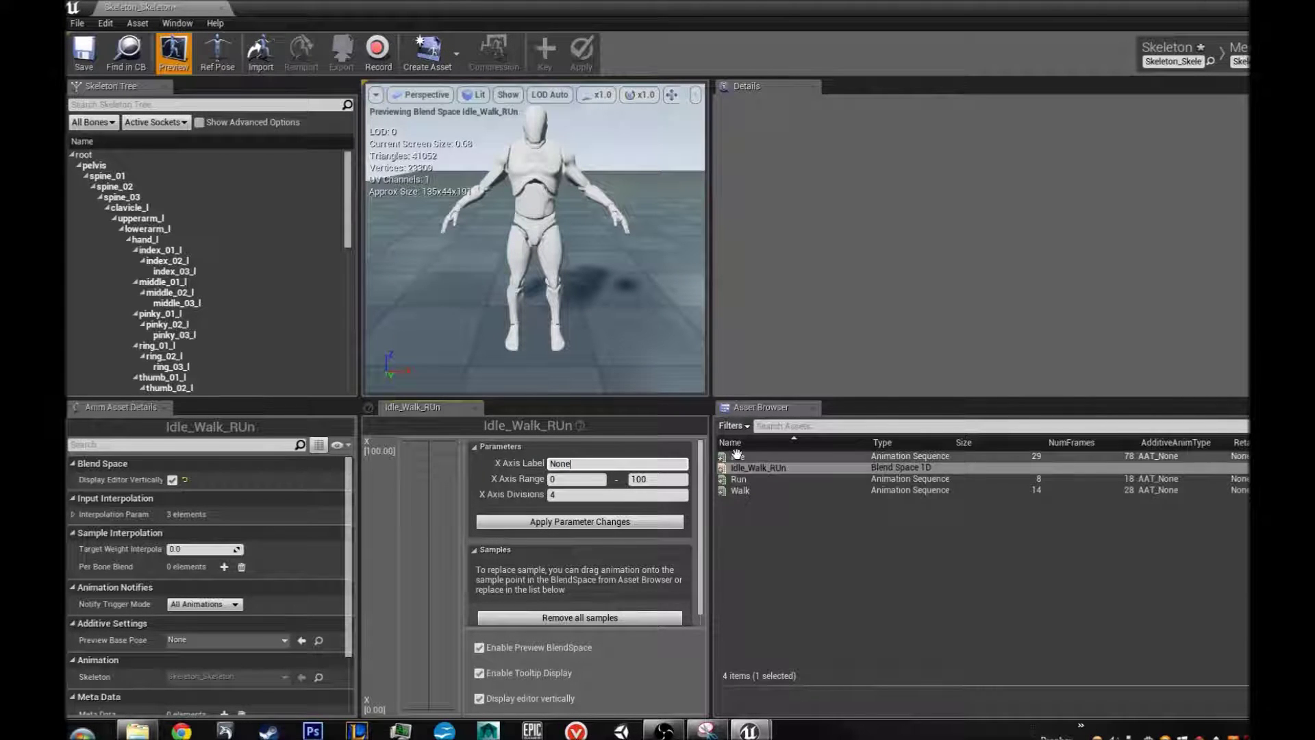
{"action": "left_click_drag", "start_coordinate": [738, 456], "coordinate": [430, 706]}
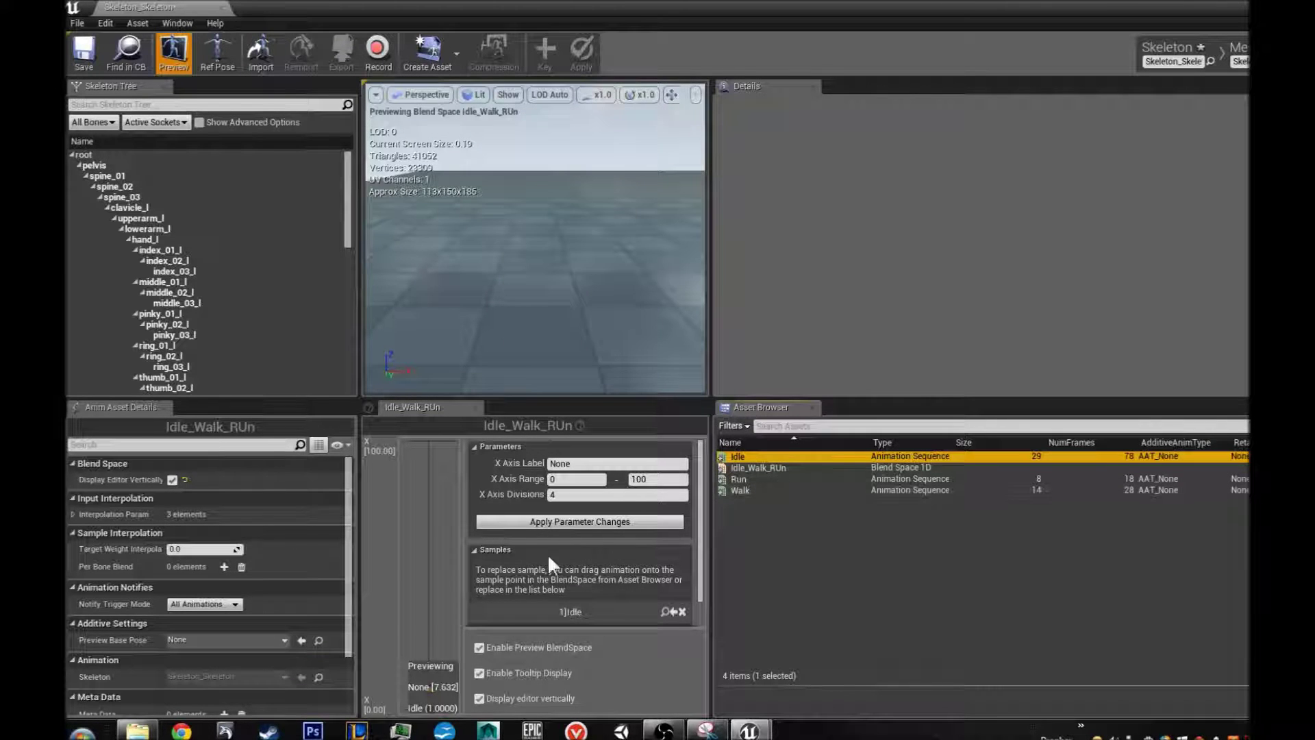
{"action": "left_click", "coordinate": [85, 158]}
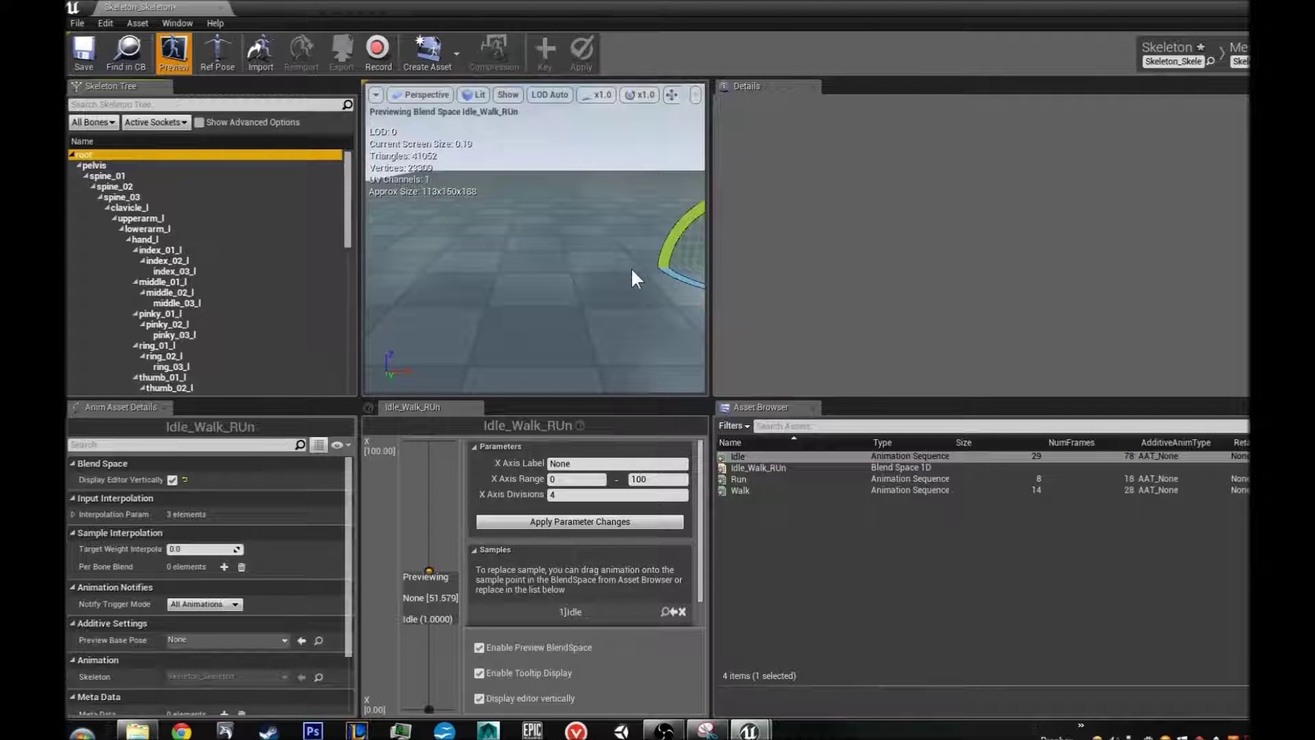
{"action": "key", "text": "f"}
{"action": "scroll", "coordinate": [534, 240], "scroll_direction": "up", "scroll_amount": 8}
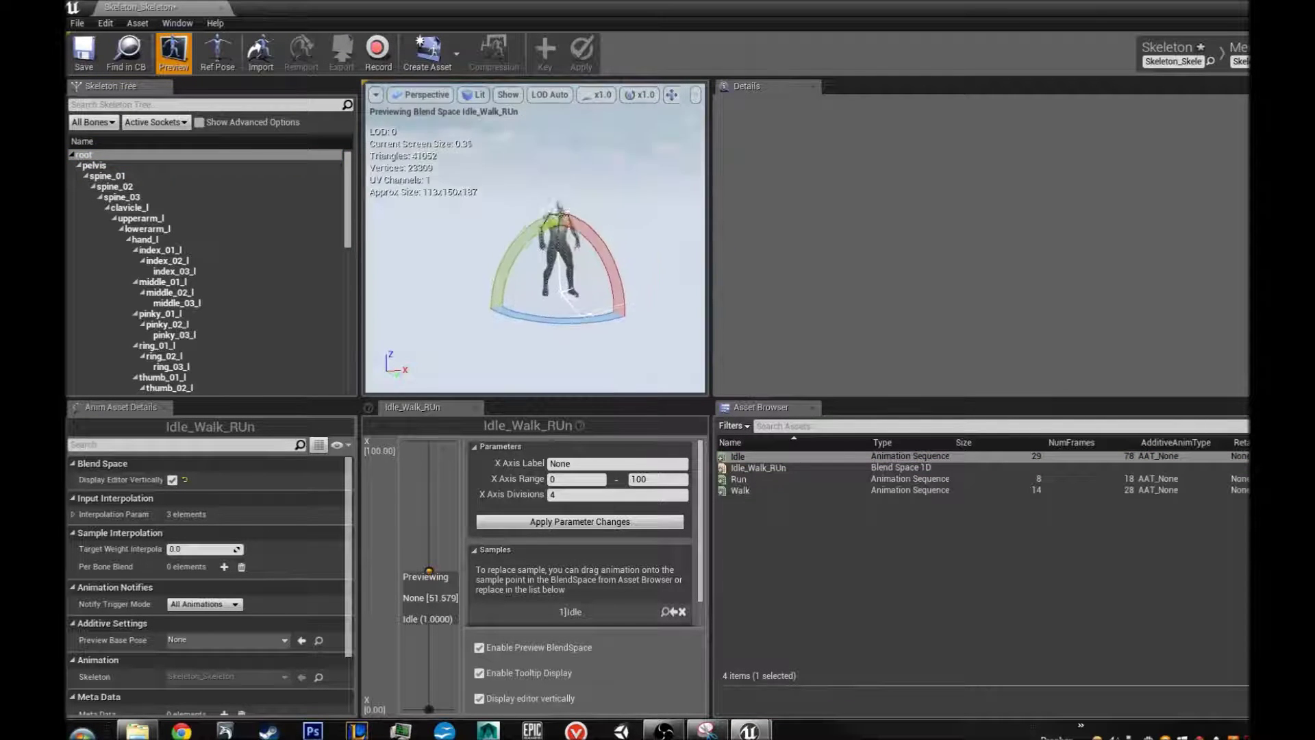
{"action": "scroll", "coordinate": [534, 240], "scroll_direction": "down", "scroll_amount": 6}
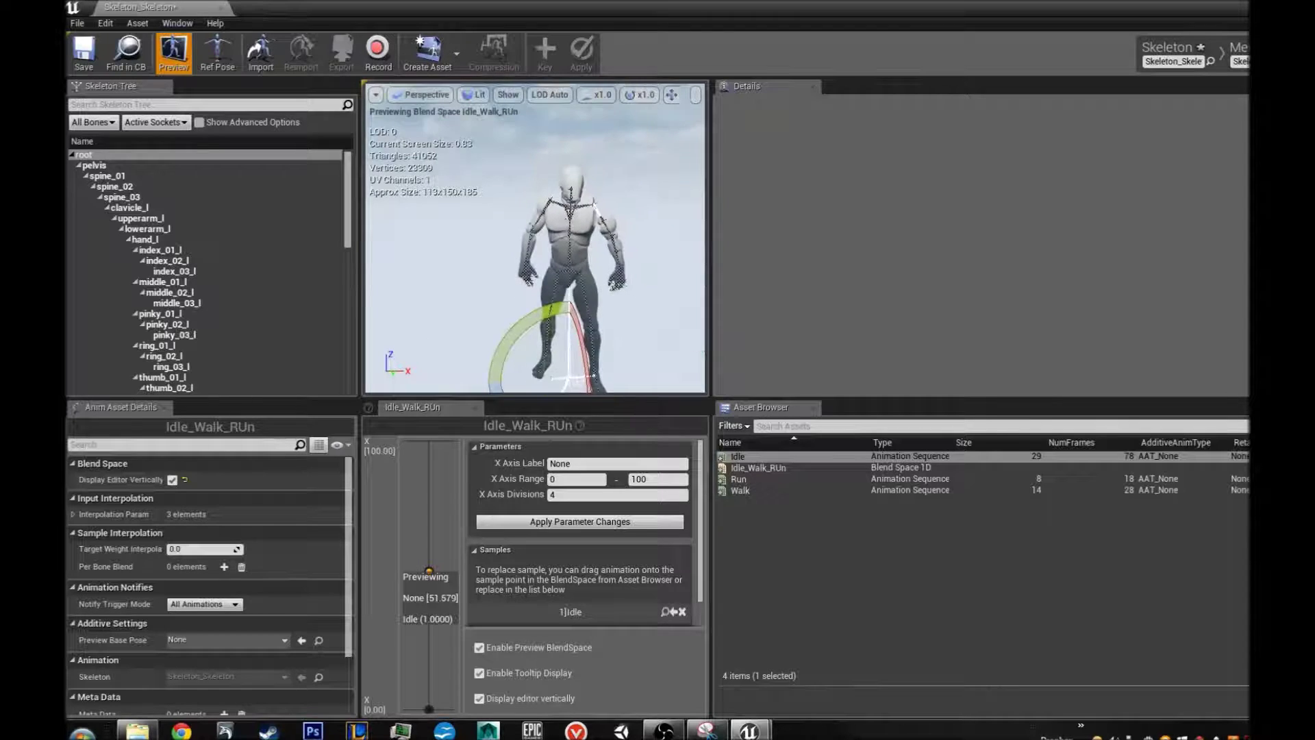
{"action": "left_click_drag", "start_coordinate": [710, 301], "coordinate": [1072, 315]}
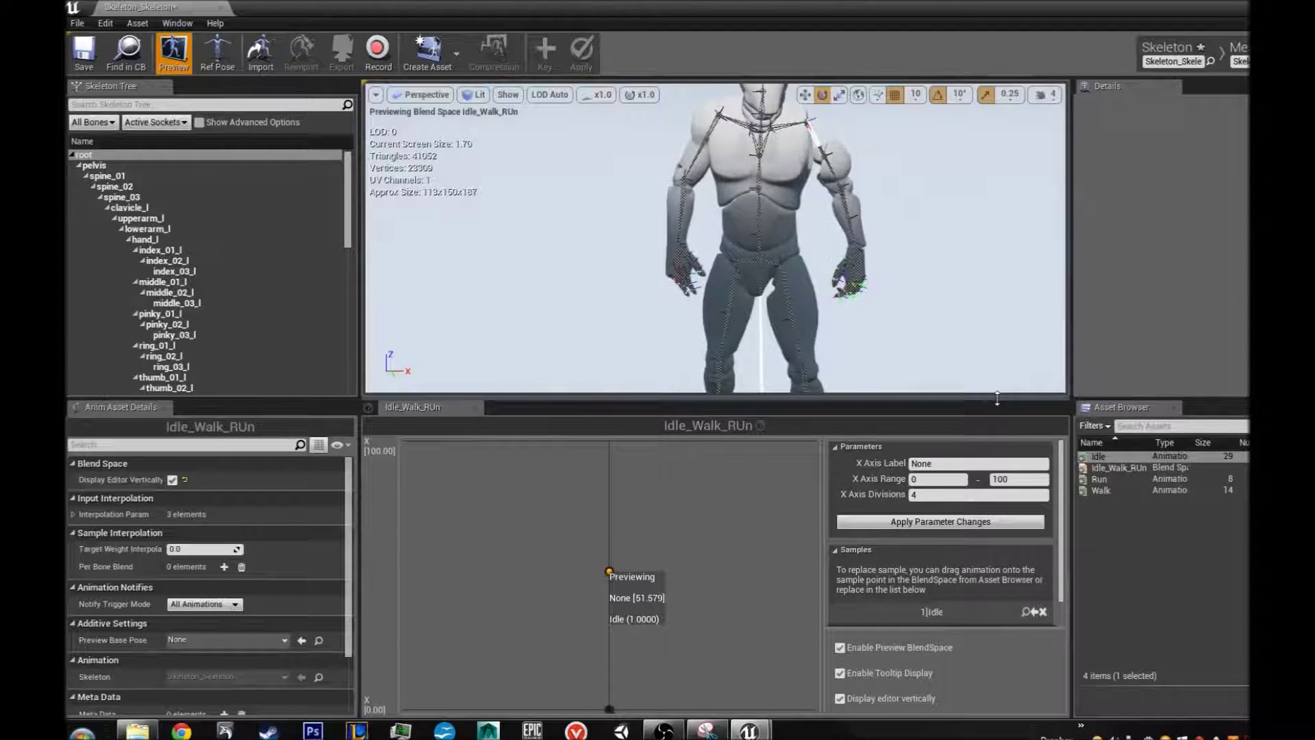
{"action": "left_click_drag", "start_coordinate": [990, 396], "coordinate": [894, 471]}
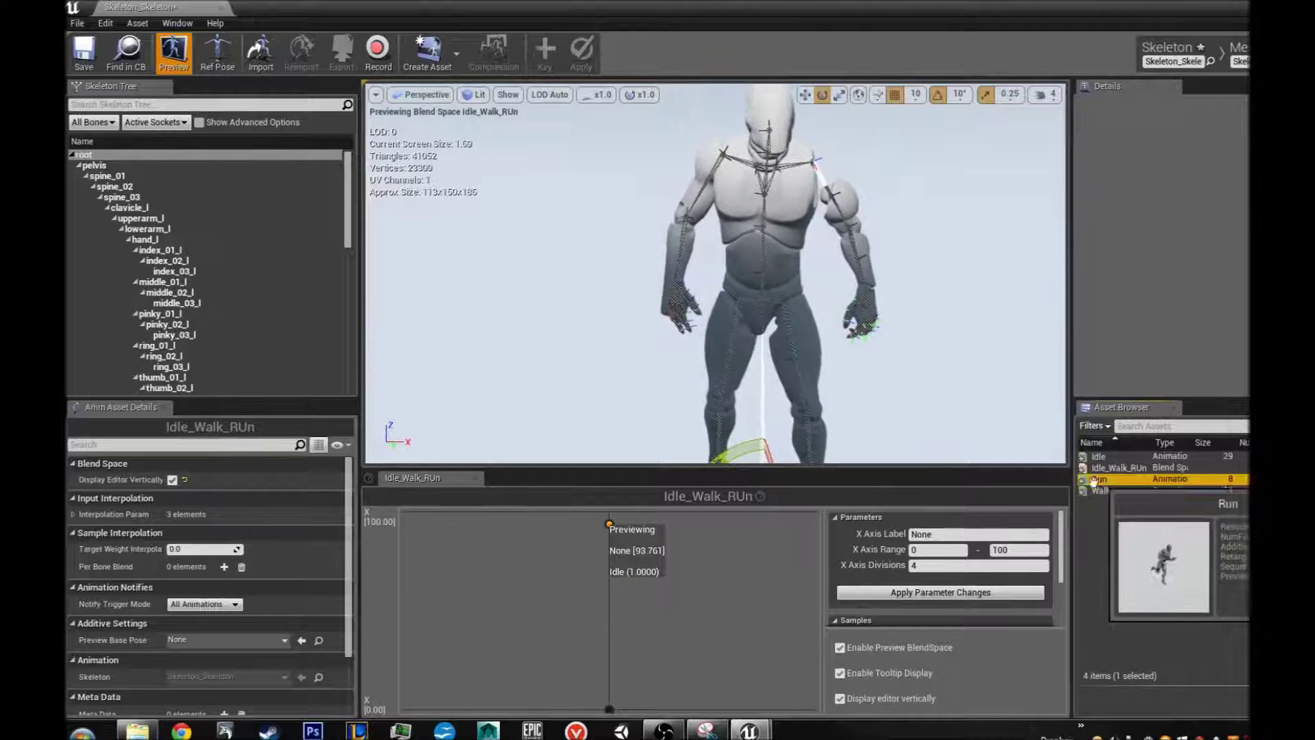
Step: Add Run at the top of the axis and Walk between Idle and Run
{"action": "left_click_drag", "start_coordinate": [1101, 483], "coordinate": [609, 512]}
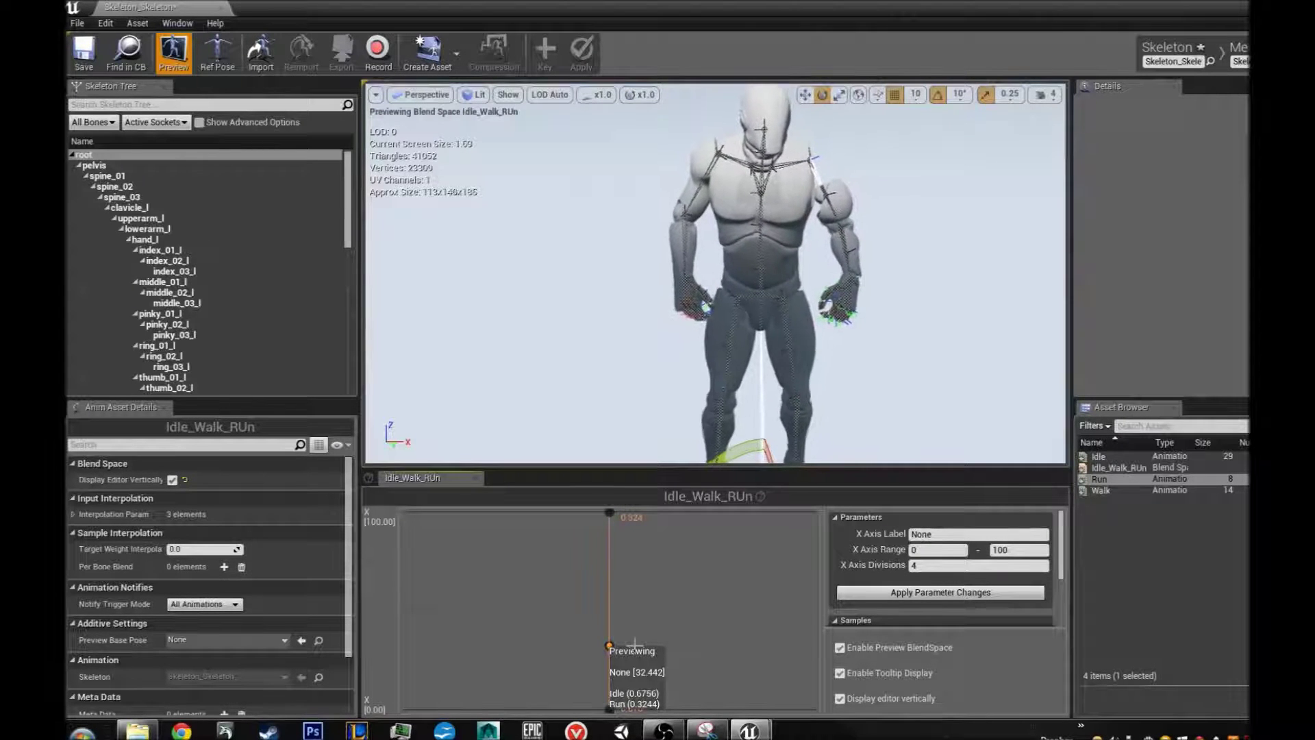
{"action": "mouse_move", "coordinate": [1108, 491]}
{"action": "left_click_drag", "start_coordinate": [1108, 491], "coordinate": [610, 657]}
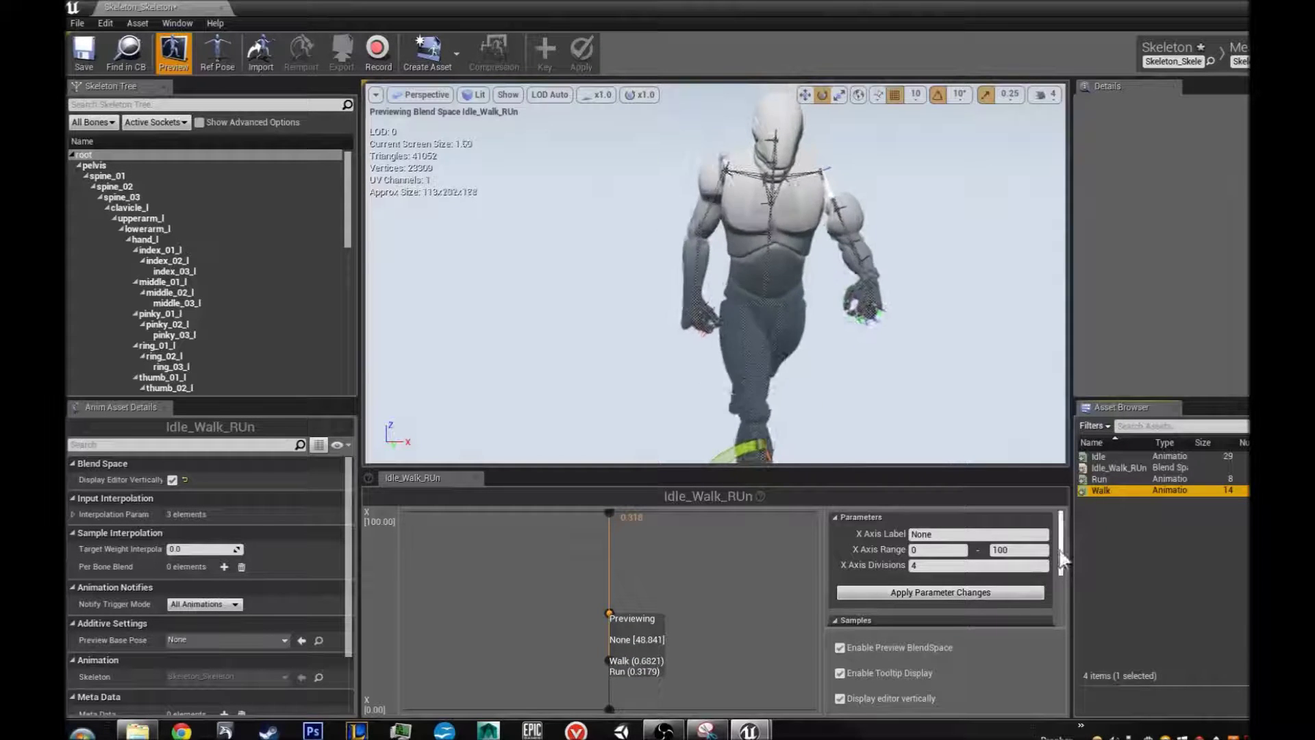
Step: Rename the X axis label to Speed, apply the parameter changes, and preview the blend
{"action": "left_click", "coordinate": [966, 534]}
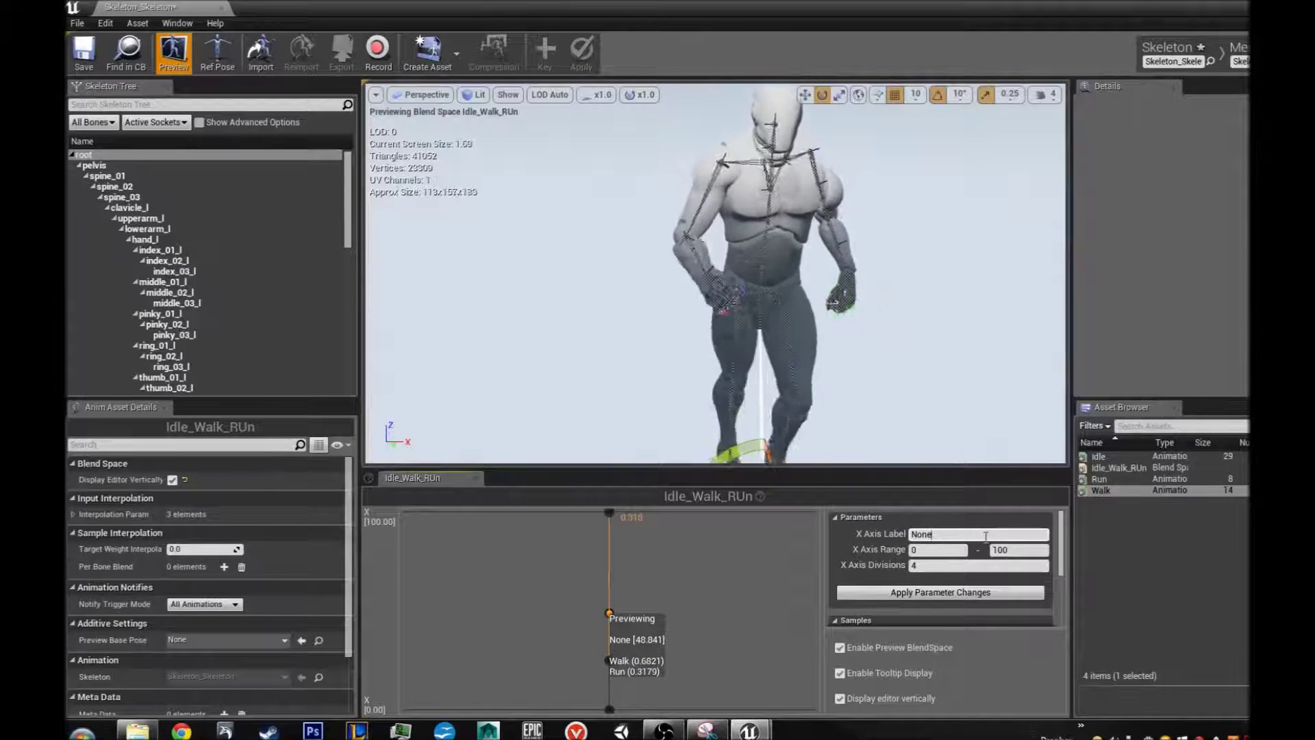
{"action": "left_click_drag", "start_coordinate": [968, 535], "coordinate": [907, 535]}
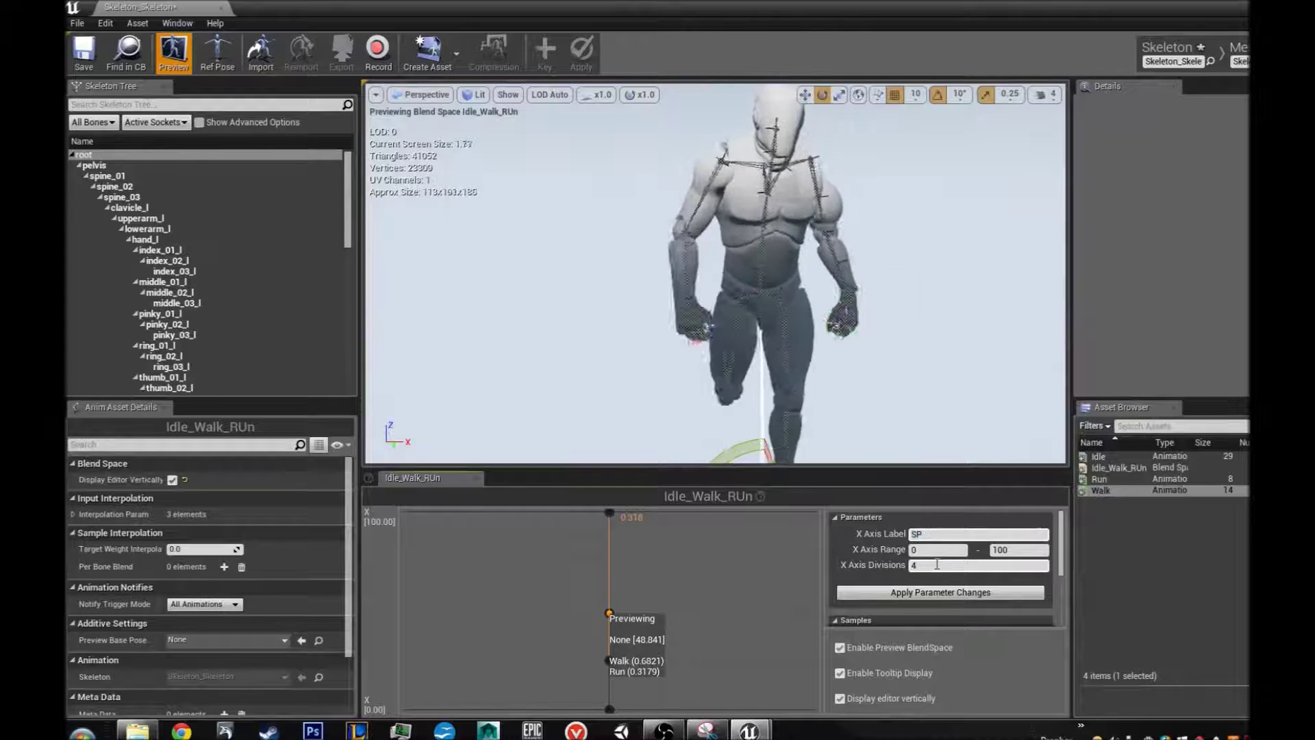
{"action": "type", "text": "Speed"}
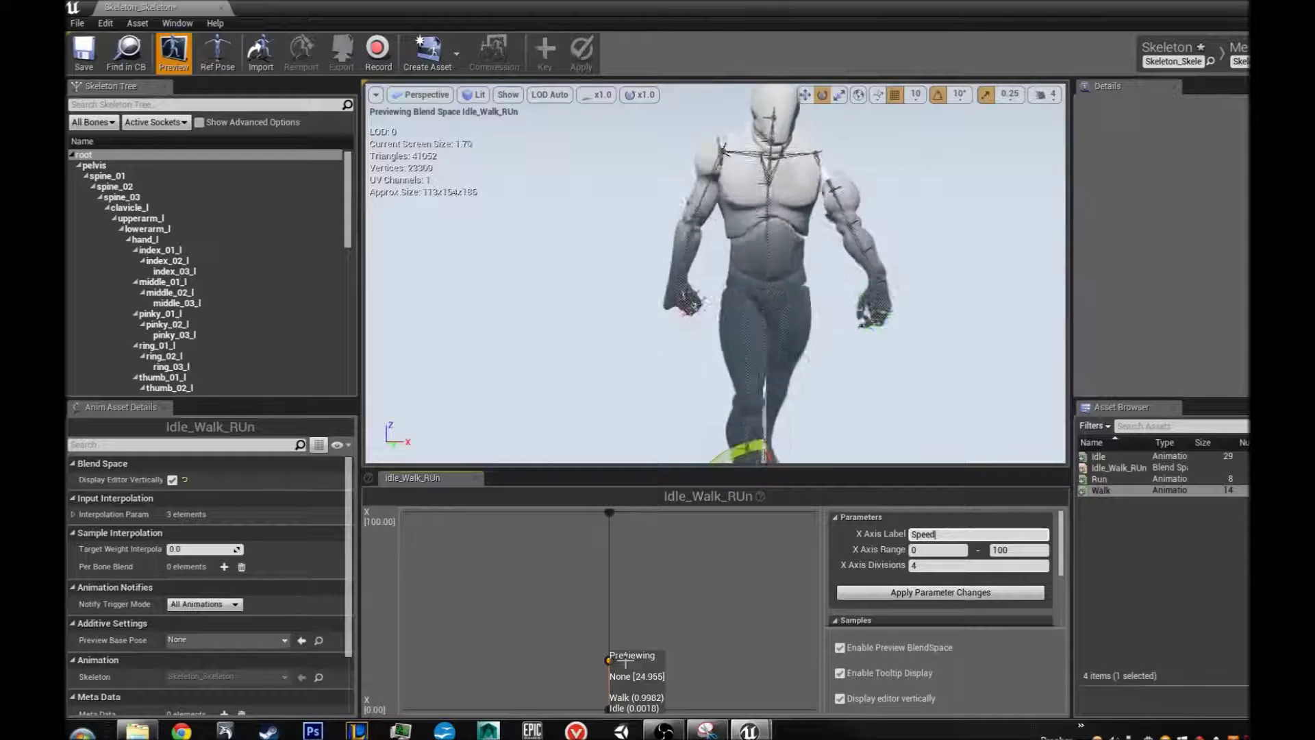
{"action": "left_click", "coordinate": [933, 591]}
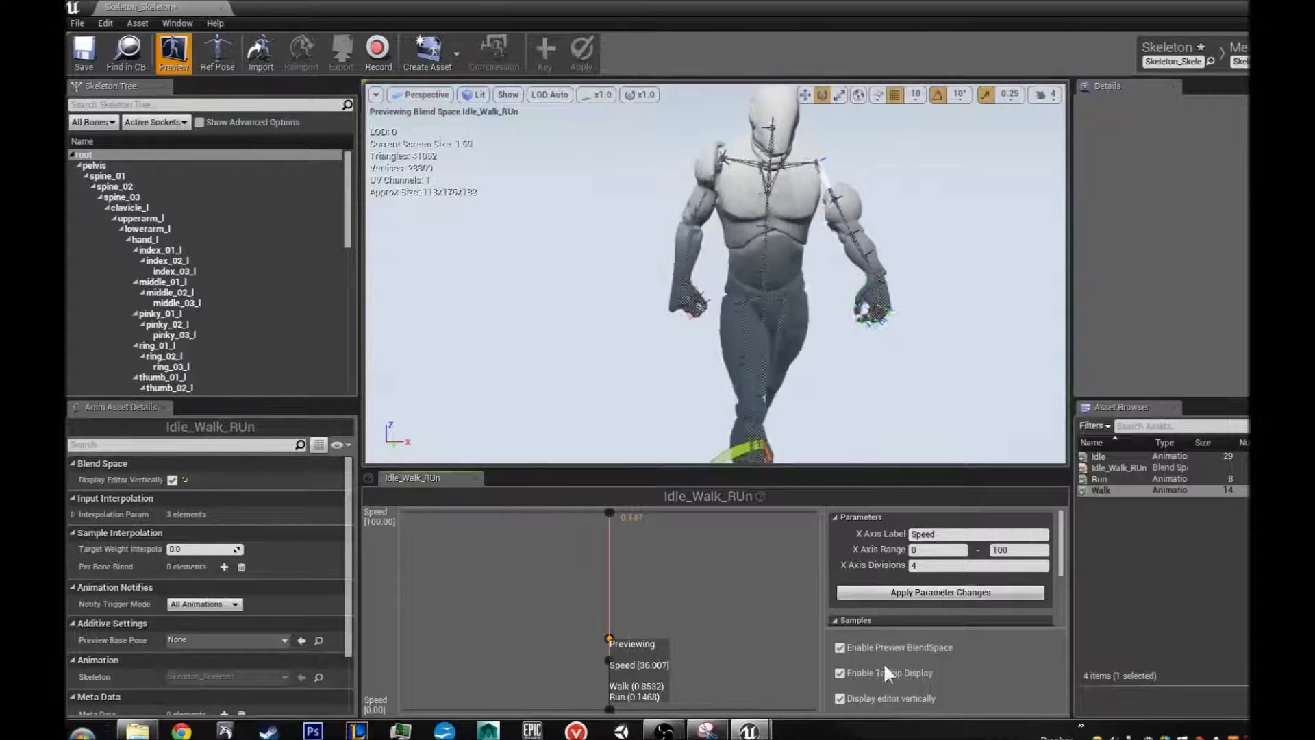
{"action": "left_click", "coordinate": [1211, 625]}
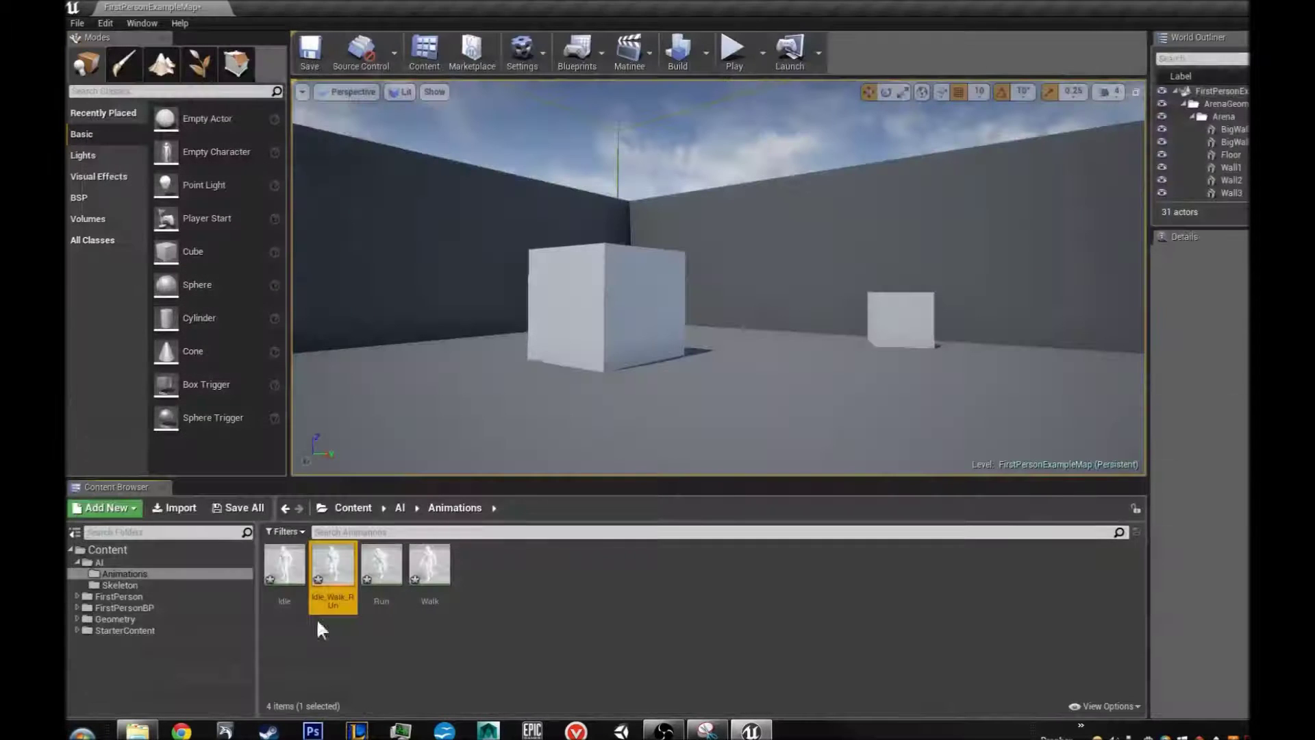
Step: In the AI folder, make a new folder named AnimBP and open it
{"action": "left_click", "coordinate": [499, 600]}
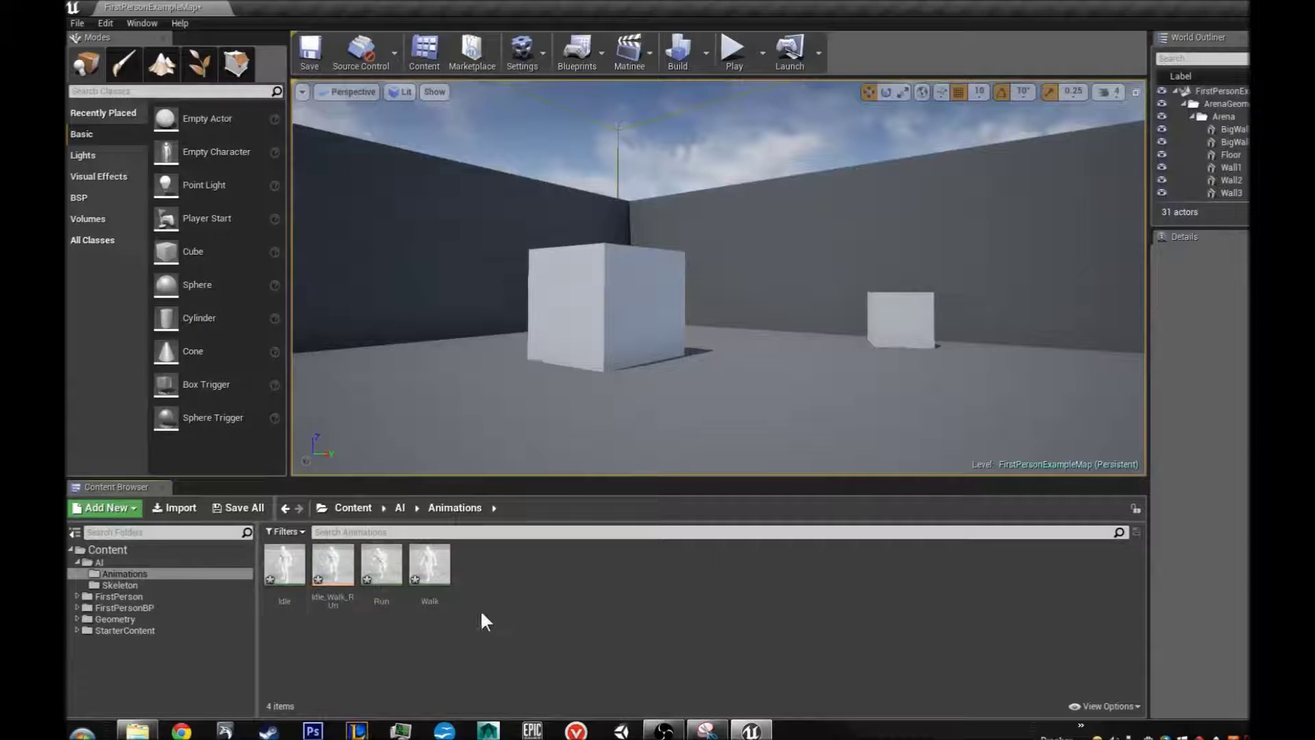
{"action": "left_click", "coordinate": [110, 585]}
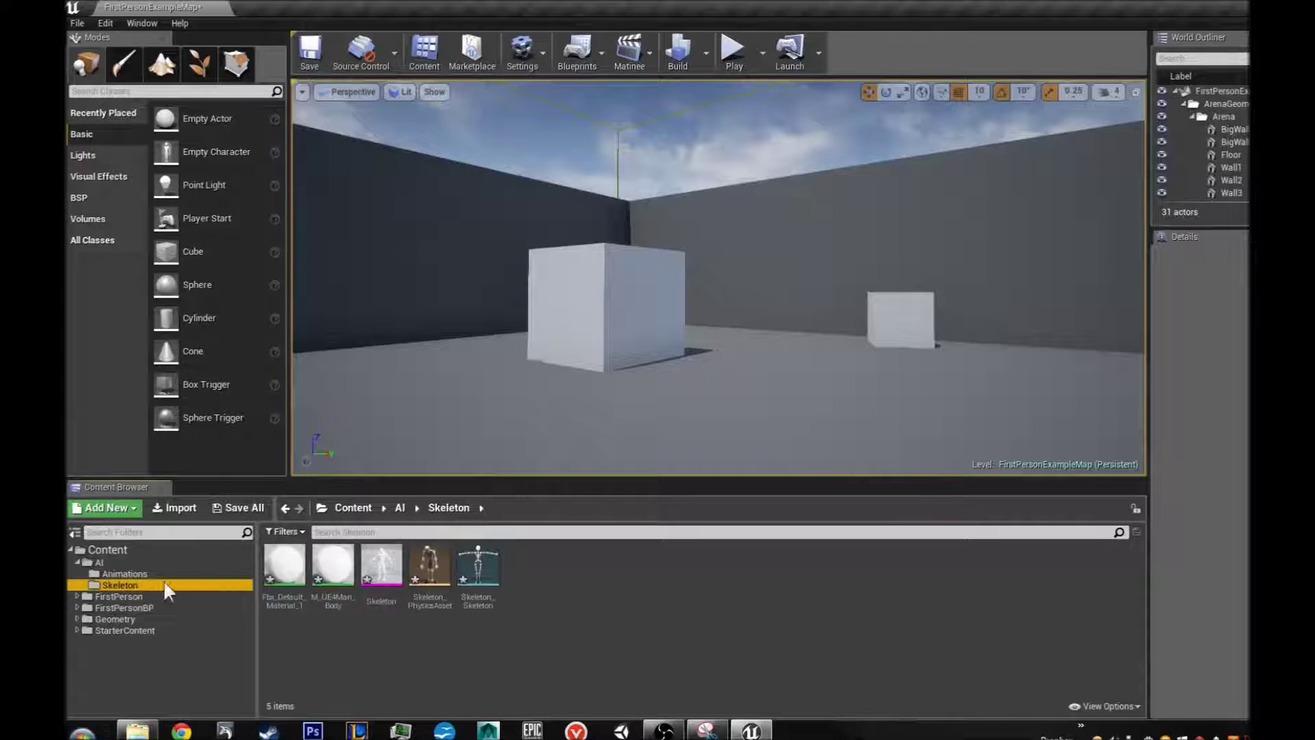
{"action": "left_click", "coordinate": [96, 562]}
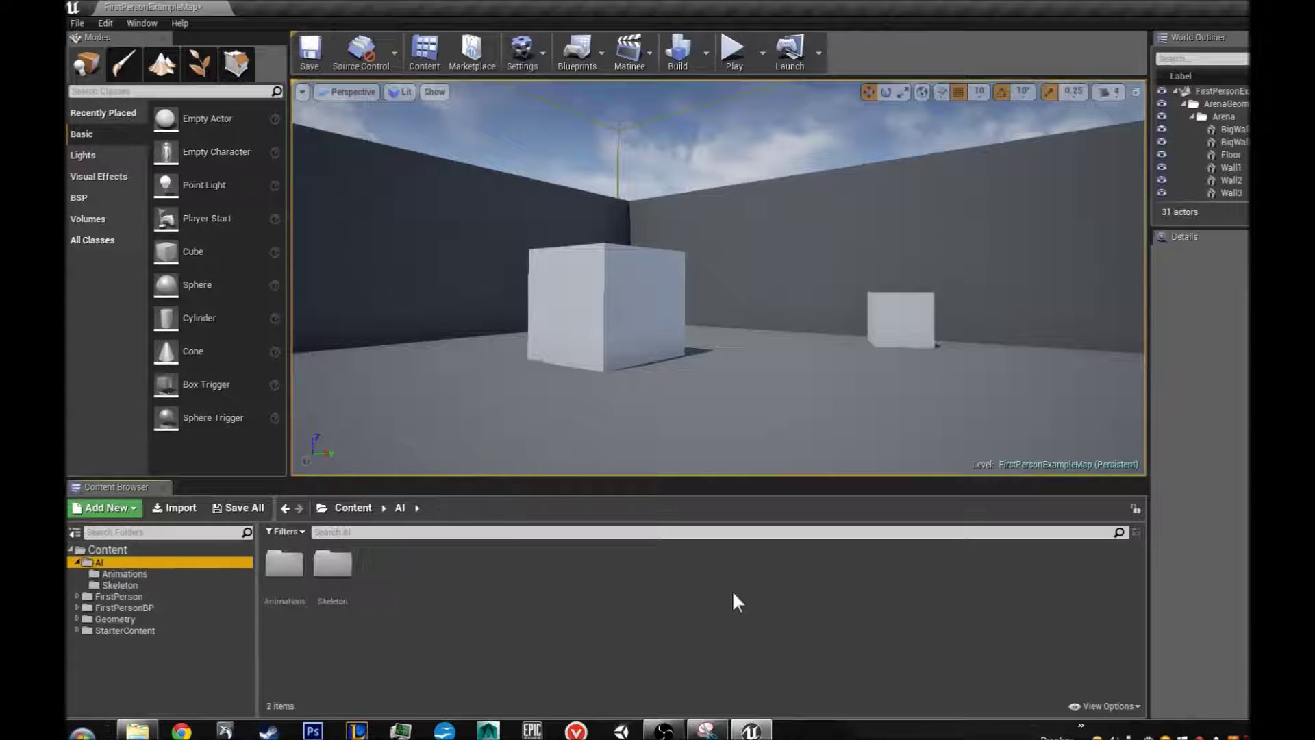
{"action": "right_click", "coordinate": [392, 569]}
{"action": "left_click", "coordinate": [434, 228]}
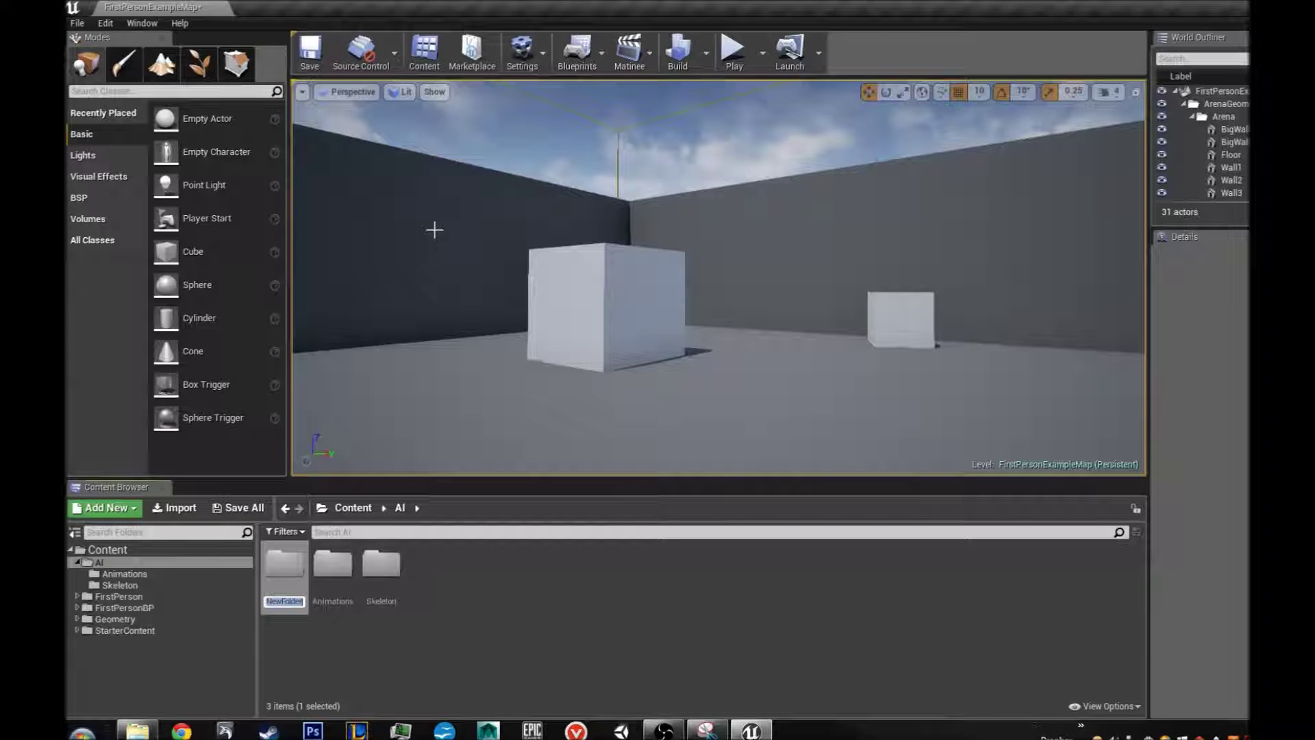
{"action": "type", "text": "AN"}
{"action": "key", "text": "BackSpace"}
{"action": "type", "text": "nimBP"}
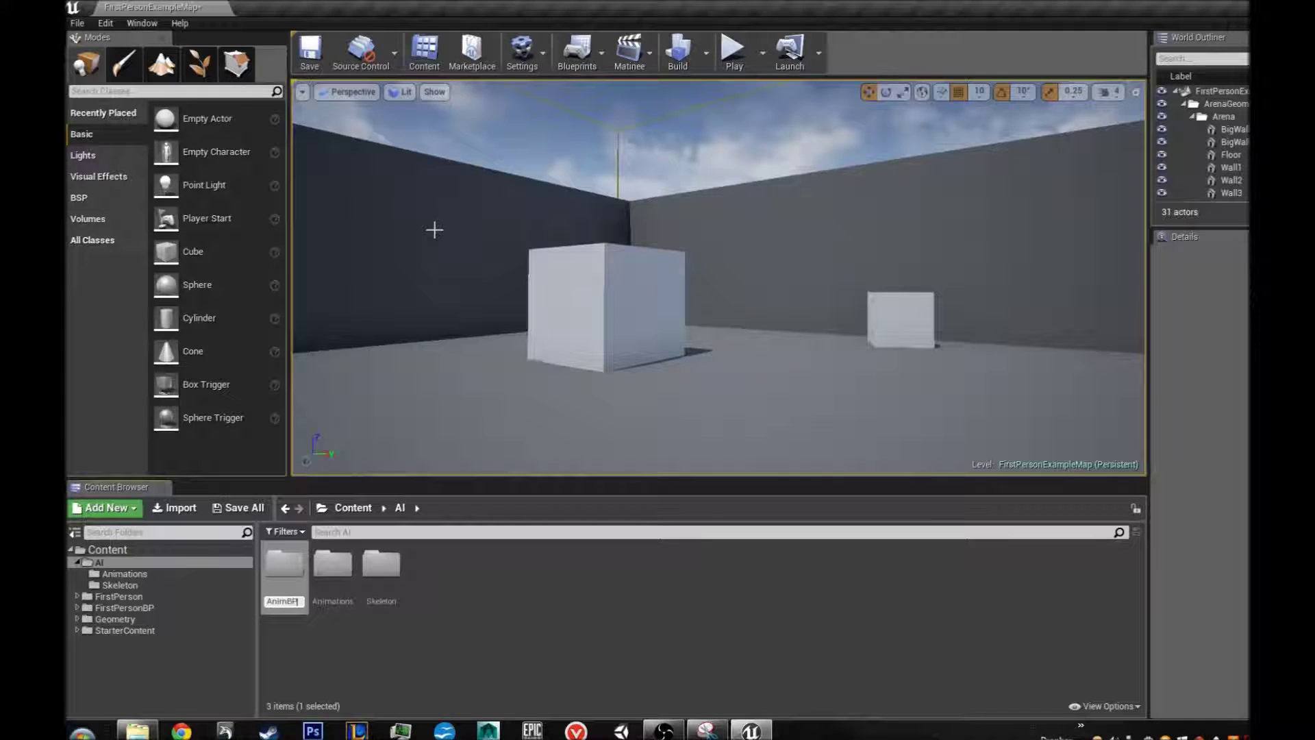
{"action": "key", "text": "Return"}
{"action": "double_click", "coordinate": [381, 563]}
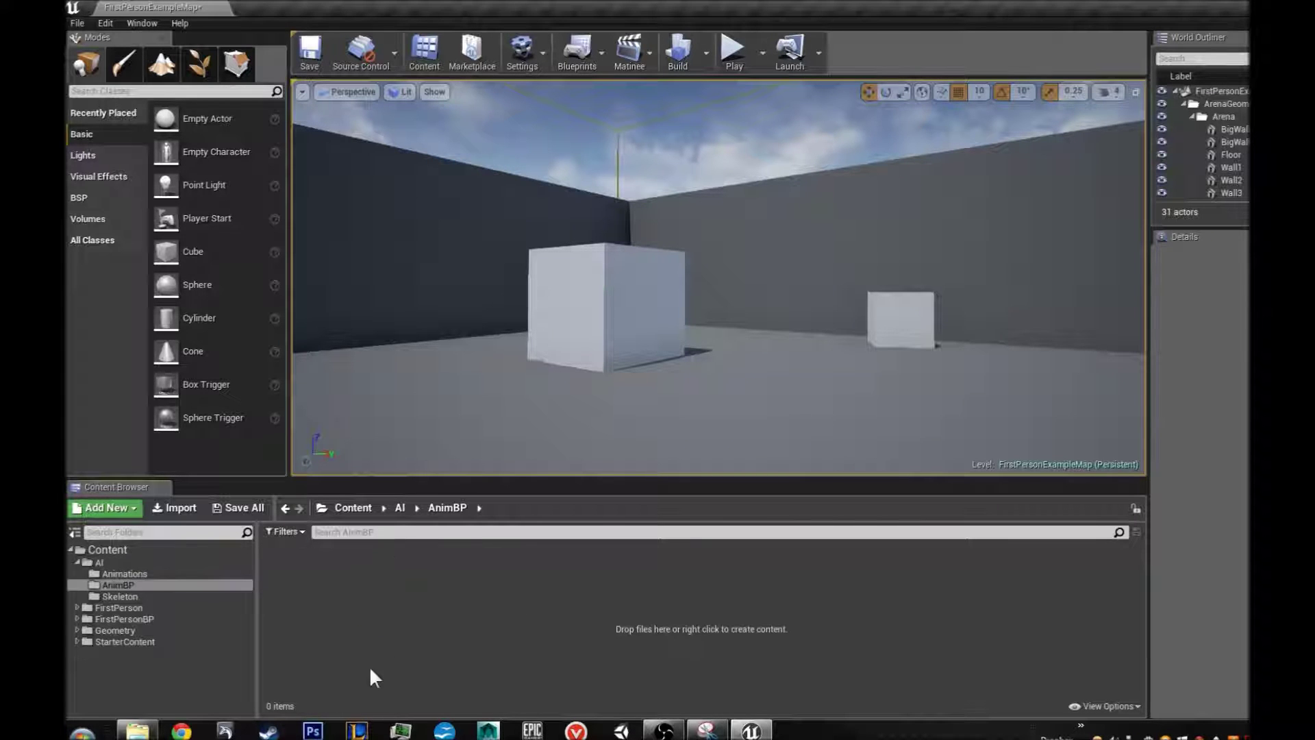
Step: Create a new Animation Blueprint targeting Skeleton_Skeleton in the AnimBP folder
{"action": "right_click", "coordinate": [382, 602]}
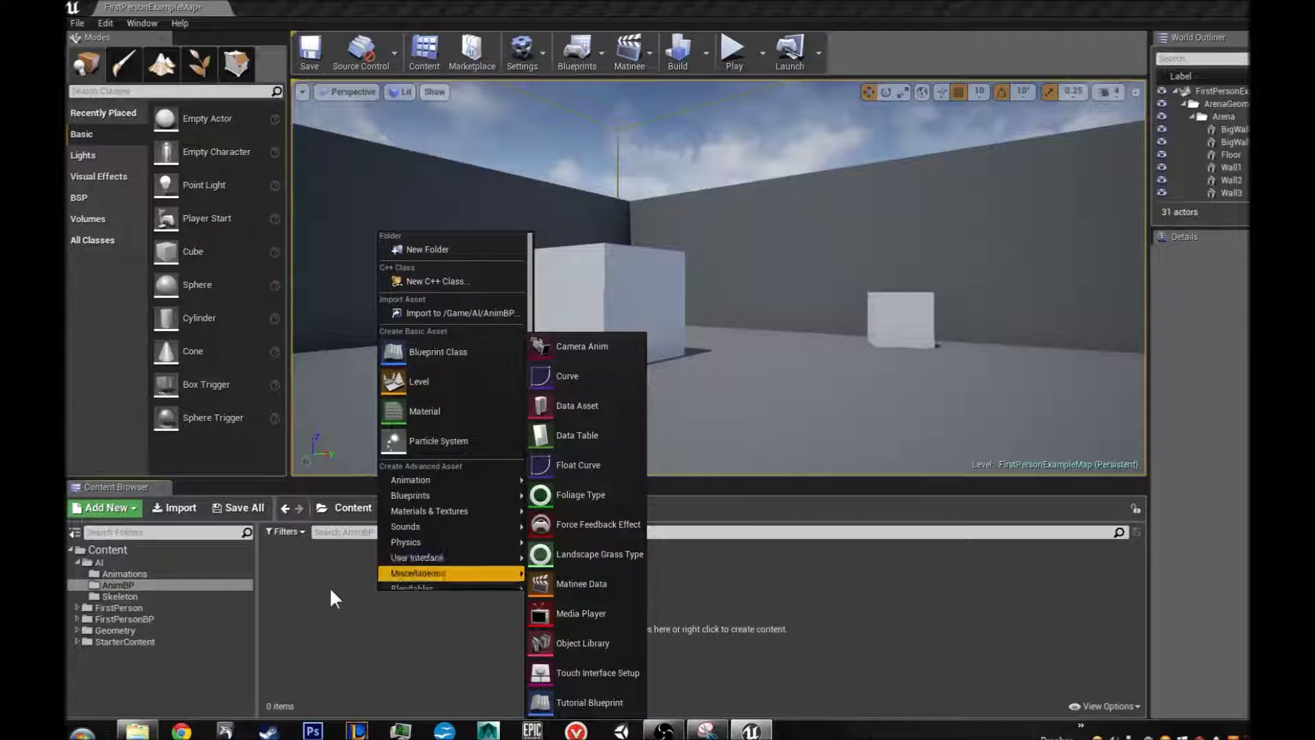
{"action": "left_click", "coordinate": [316, 604]}
{"action": "right_click", "coordinate": [323, 566]}
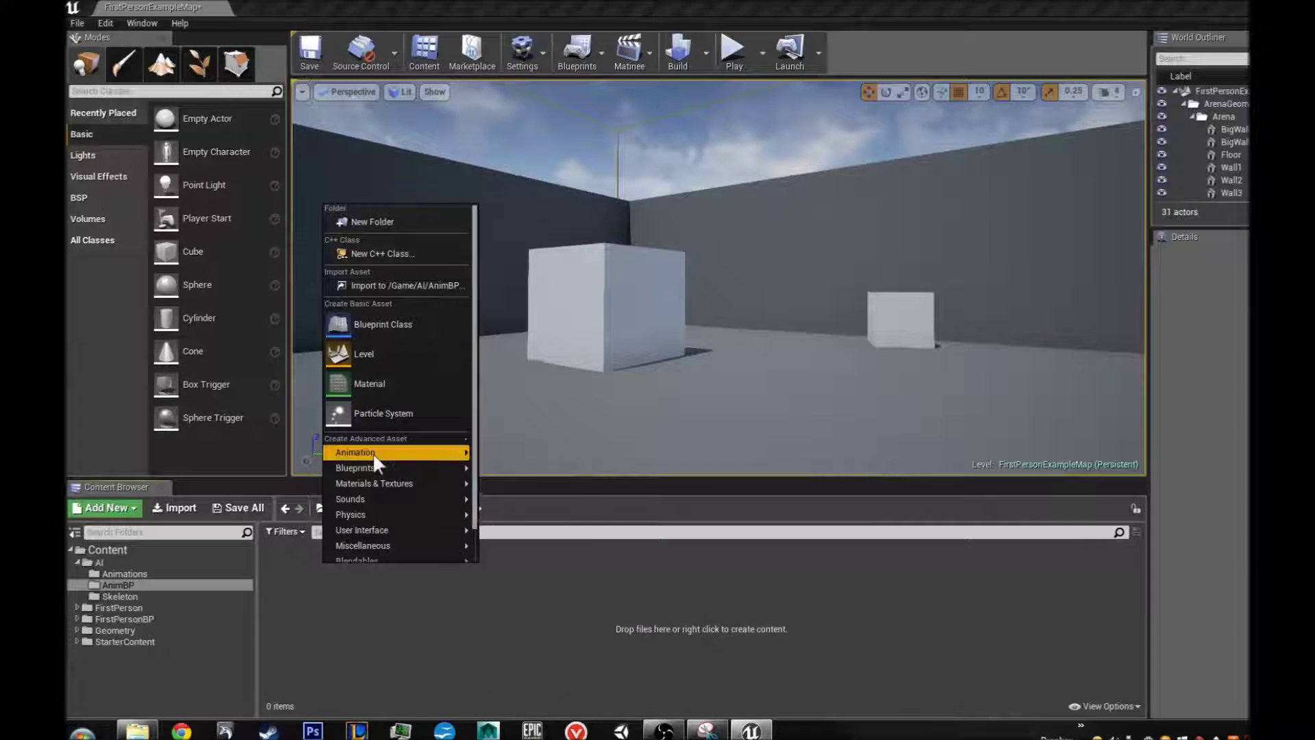
{"action": "mouse_move", "coordinate": [373, 452]}
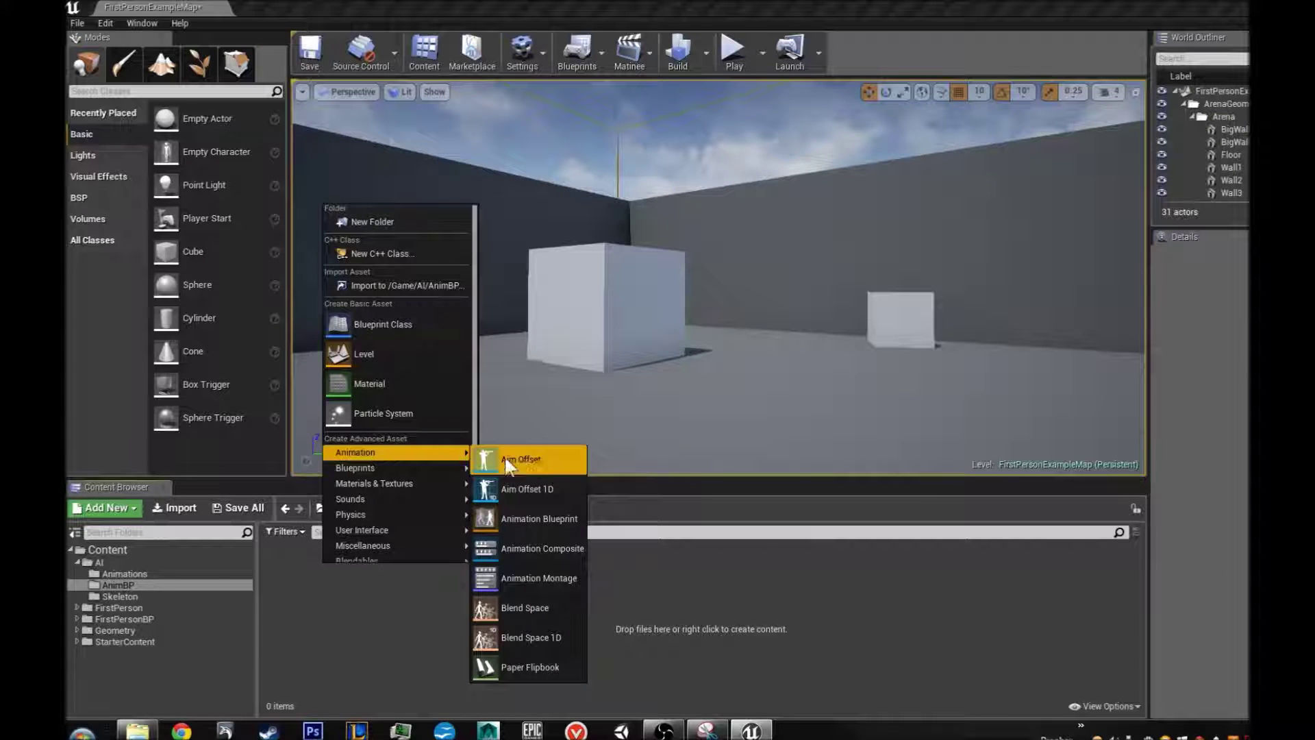
{"action": "left_click", "coordinate": [522, 516]}
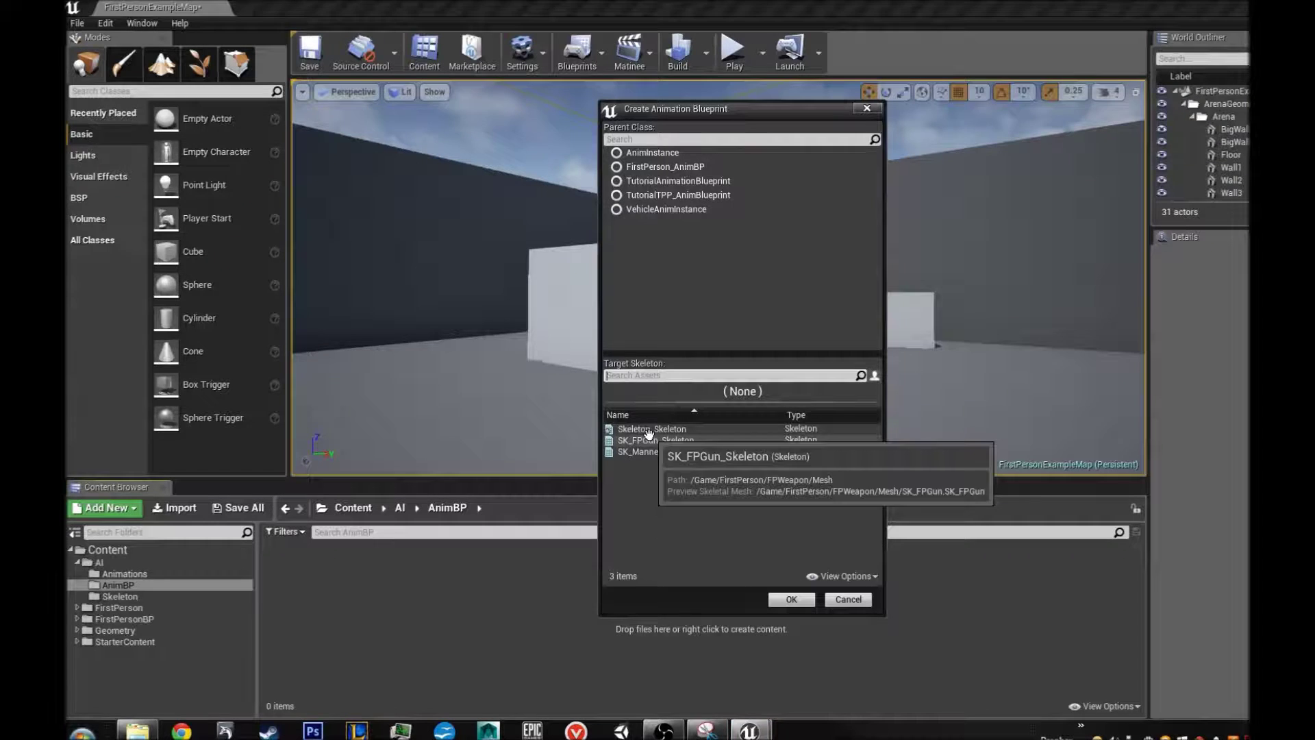
{"action": "left_click", "coordinate": [612, 441]}
{"action": "left_click", "coordinate": [615, 430]}
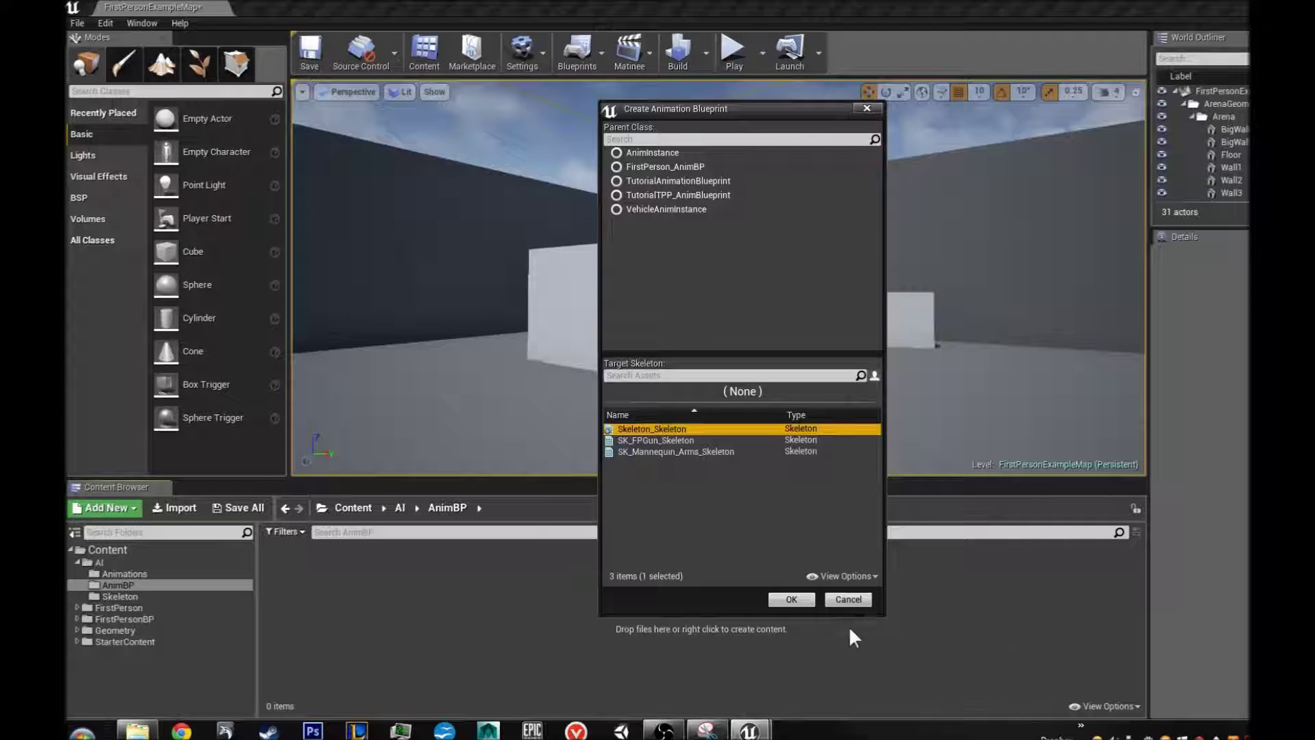
{"action": "left_click", "coordinate": [795, 599]}
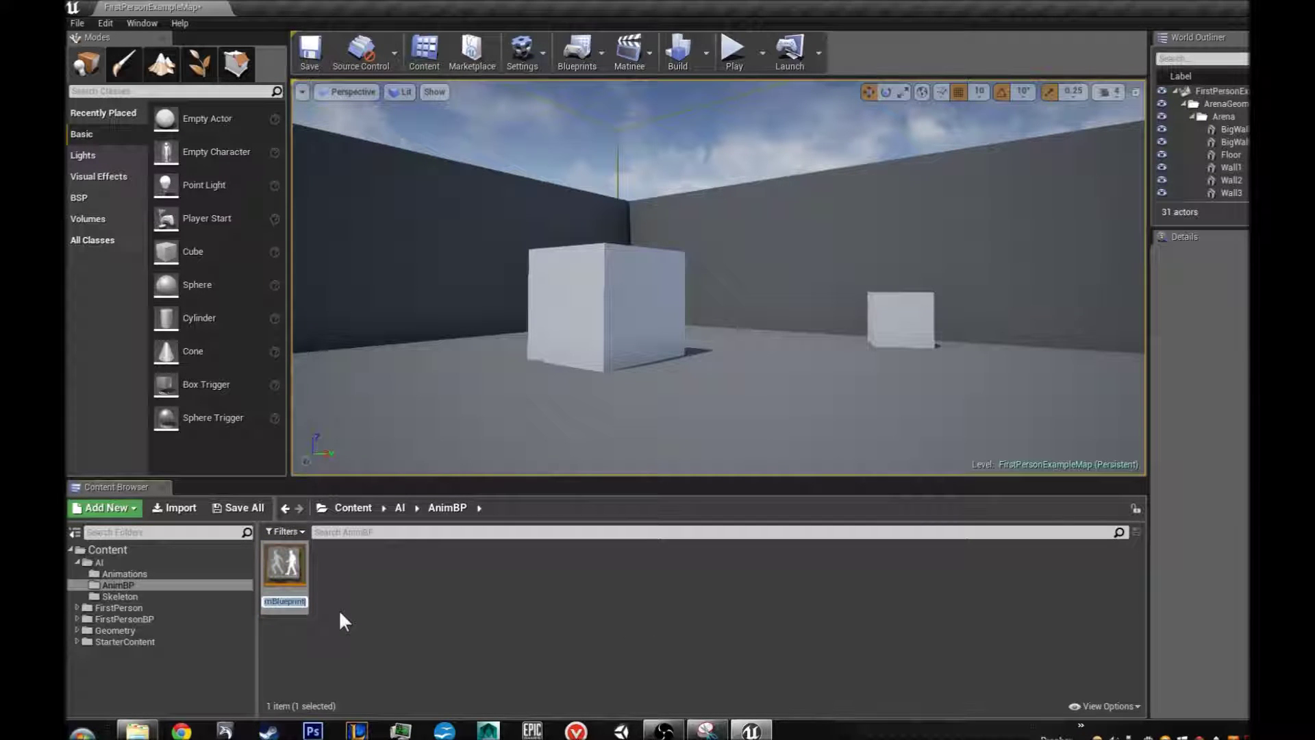
Step: Name the blueprint AI_ANIM_BP and open it for editing
{"action": "type", "text": "AI"}
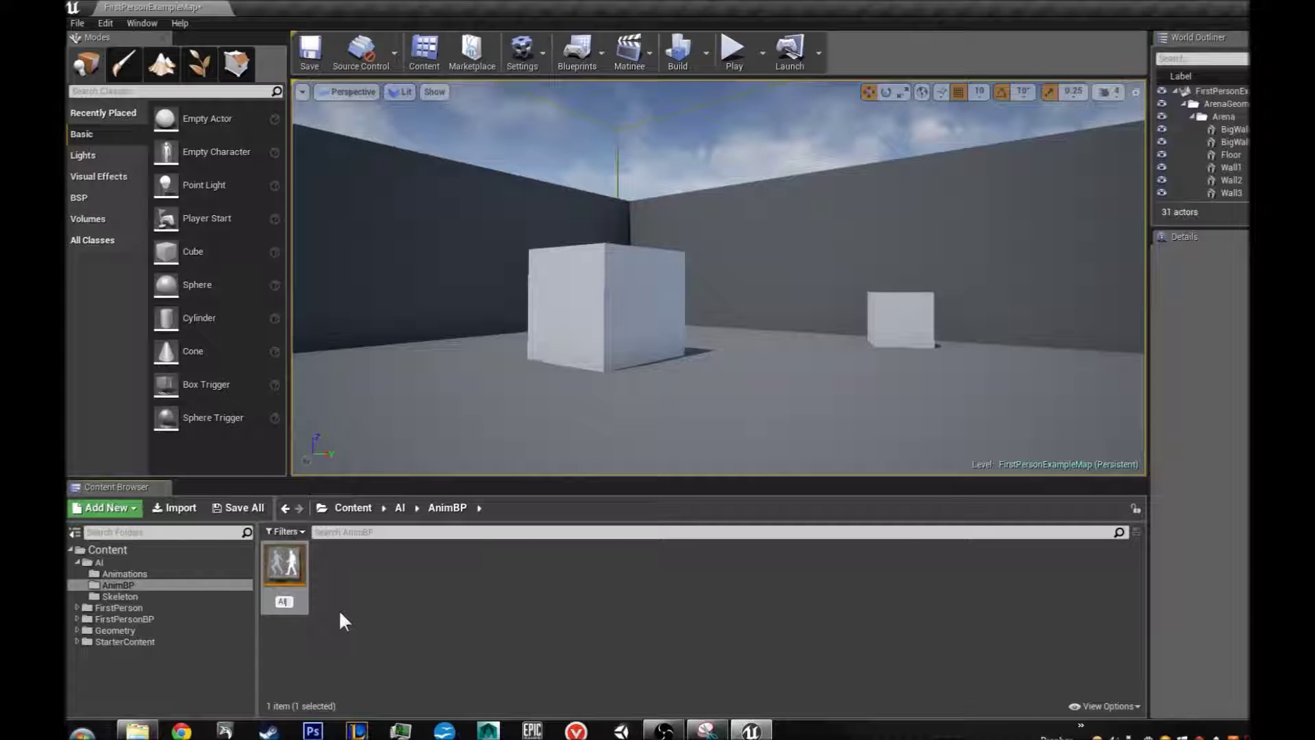
{"action": "type", "text": "_ANIM"}
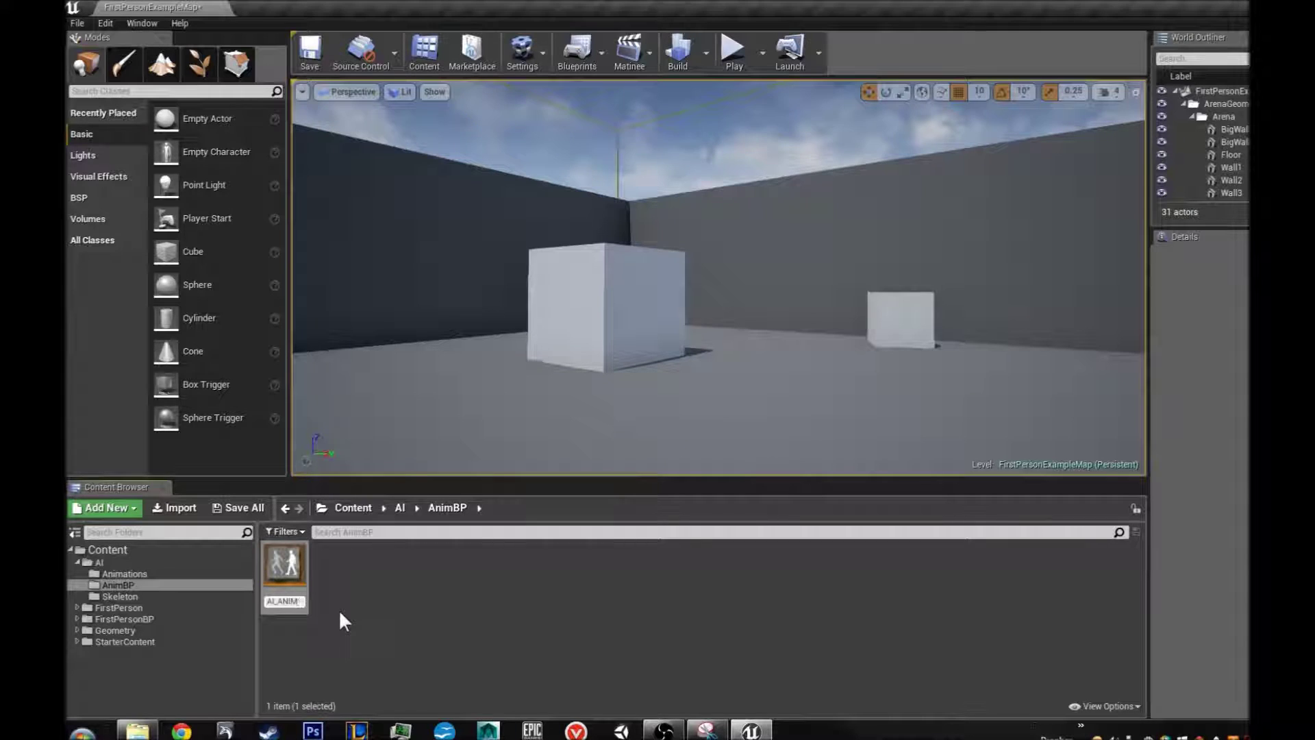
{"action": "type", "text": "_BP"}
{"action": "key", "text": "Return"}
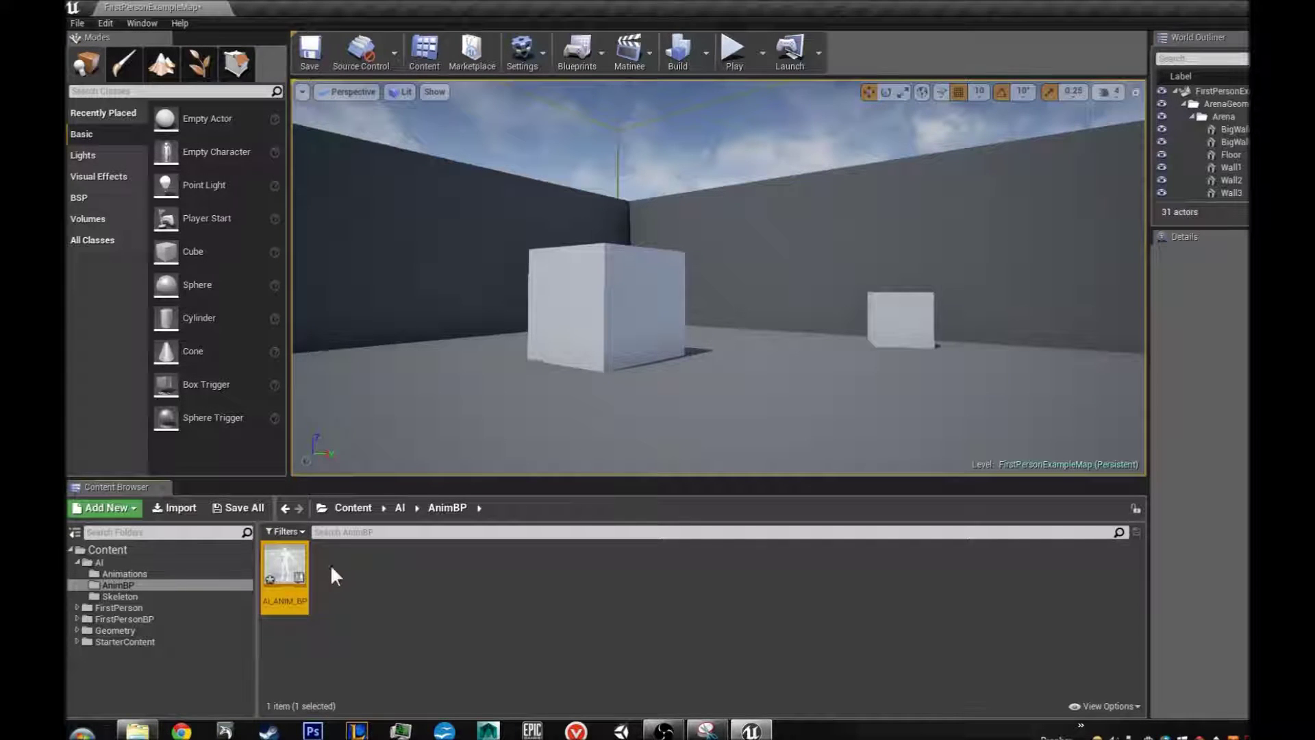
{"action": "double_click", "coordinate": [282, 562]}
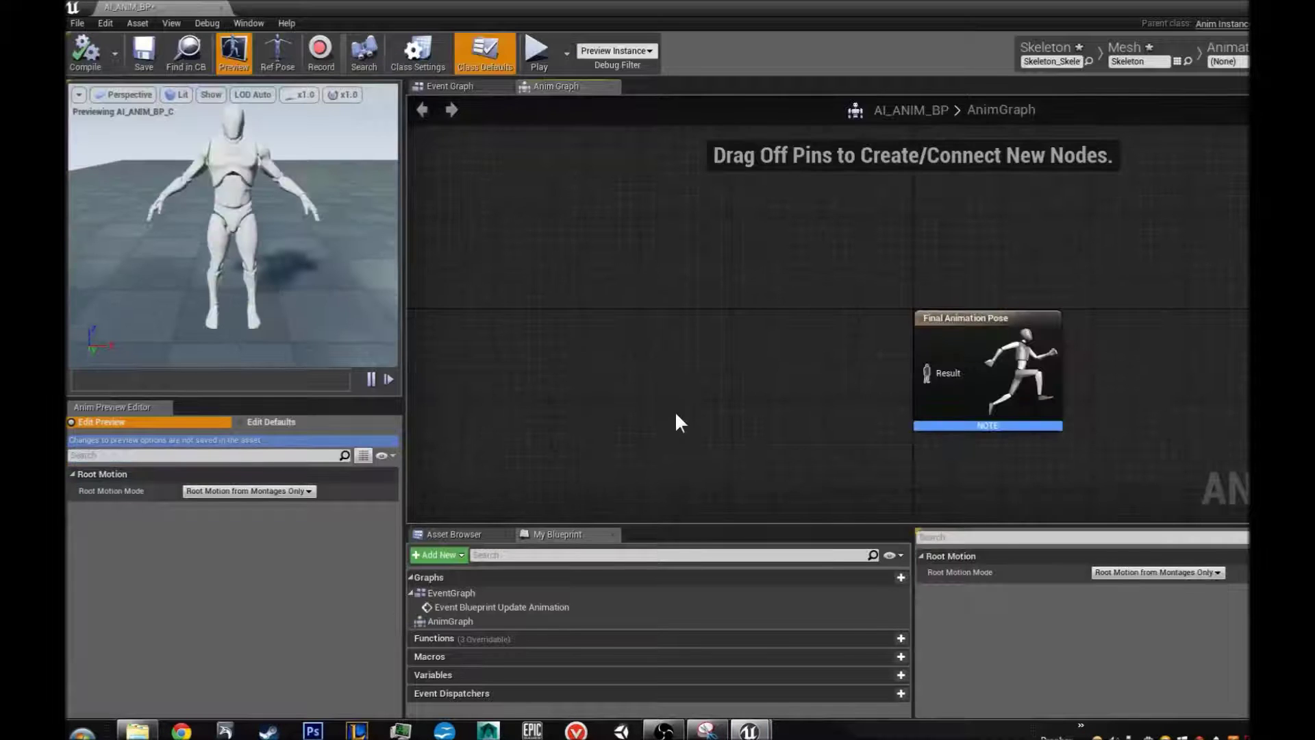
Step: Wire a New State Machine into Final Animation Pose's Result, reposition it, and open its graph
{"action": "right_click_drag", "start_coordinate": [676, 410], "coordinate": [584, 326]}
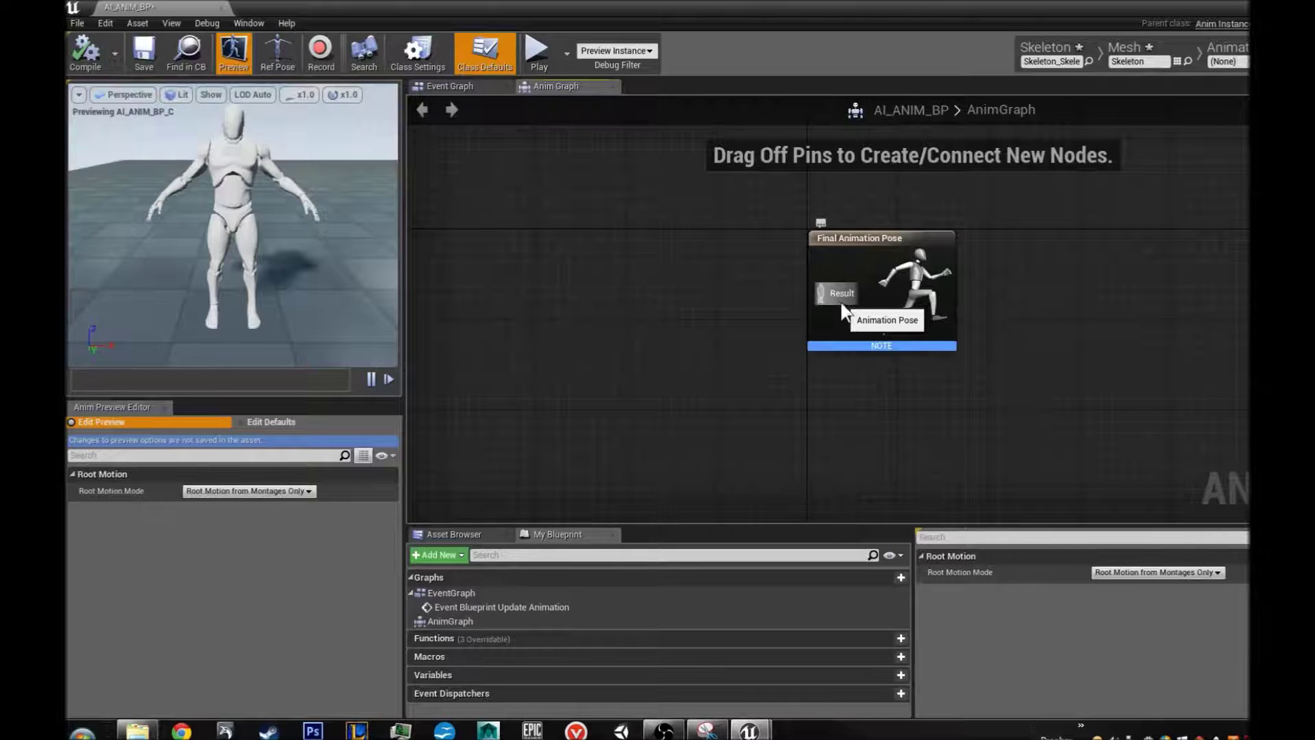
{"action": "left_click_drag", "start_coordinate": [832, 297], "coordinate": [645, 296]}
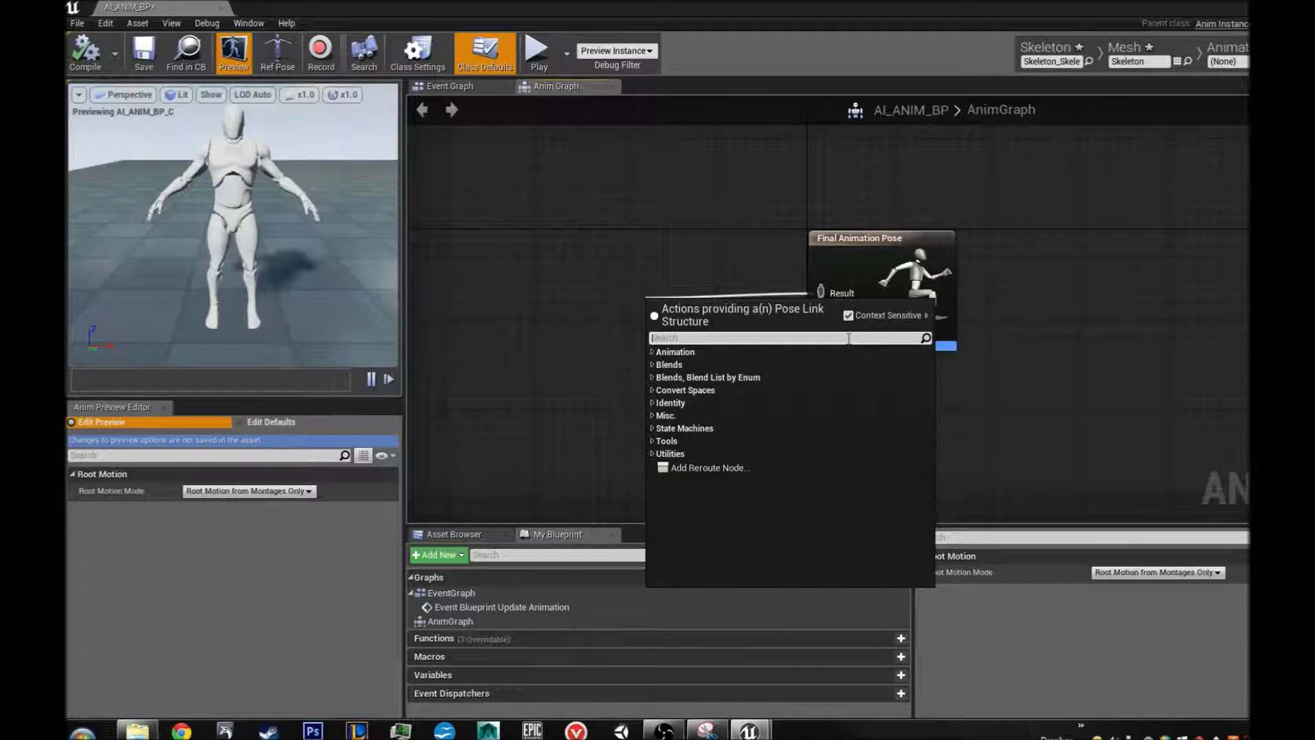
{"action": "type", "text": "state"}
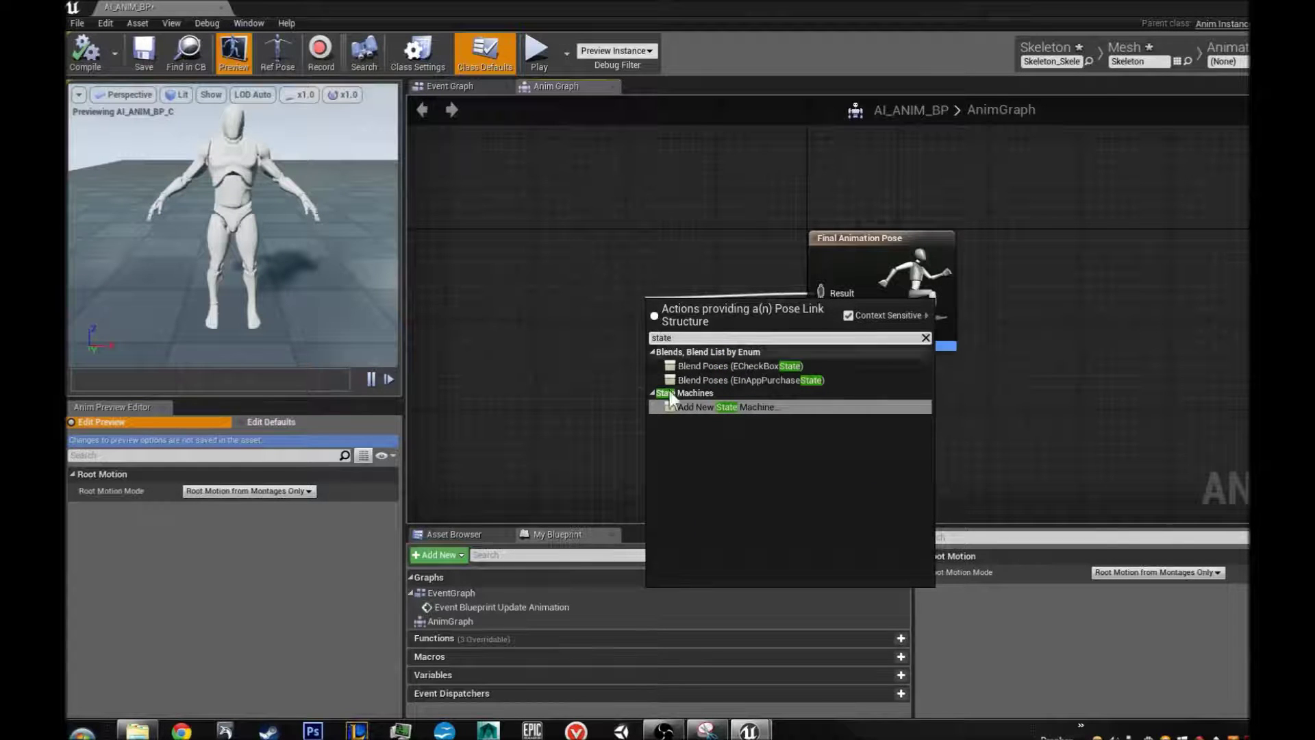
{"action": "left_click", "coordinate": [696, 406]}
{"action": "left_click_drag", "start_coordinate": [703, 307], "coordinate": [648, 260]}
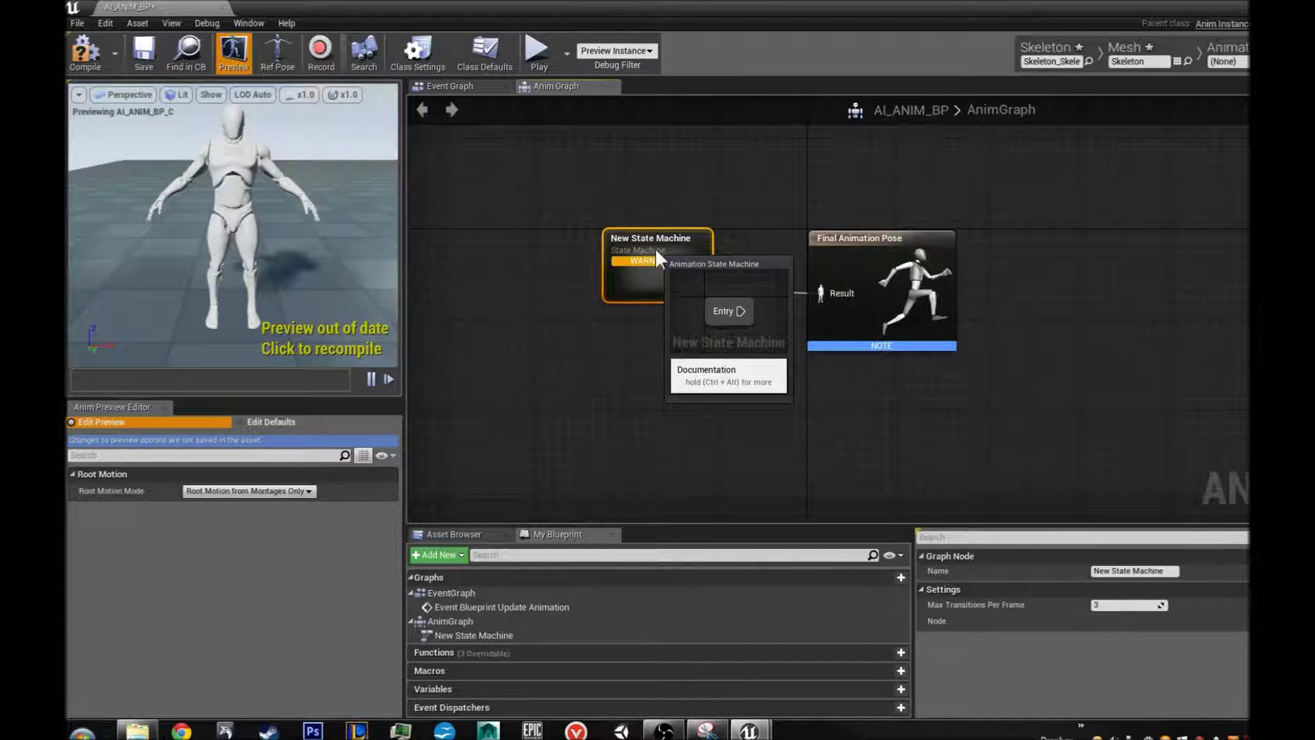
{"action": "left_click_drag", "start_coordinate": [655, 248], "coordinate": [656, 255]}
{"action": "double_click", "coordinate": [661, 304]}
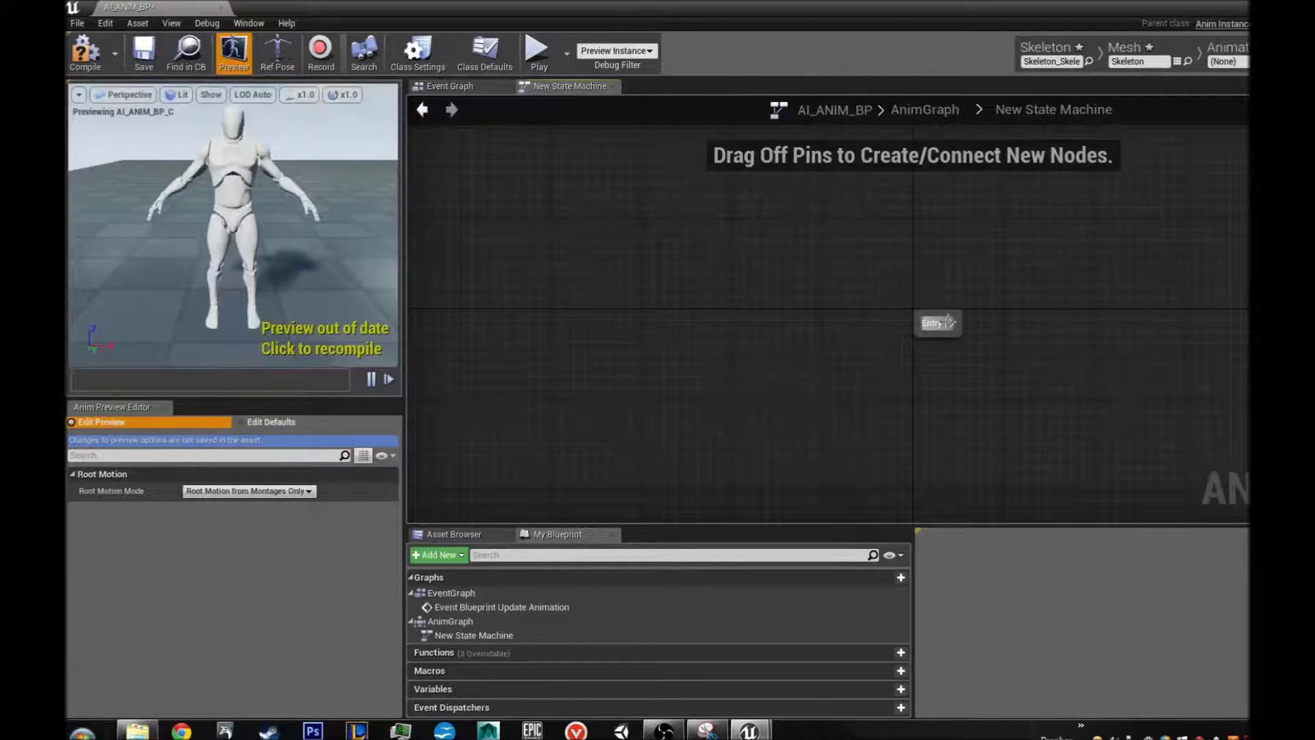
Step: Create a state named Idle/Walk/Run fed from the Entry node of New State Machine
{"action": "left_click_drag", "start_coordinate": [948, 321], "coordinate": [1055, 323]}
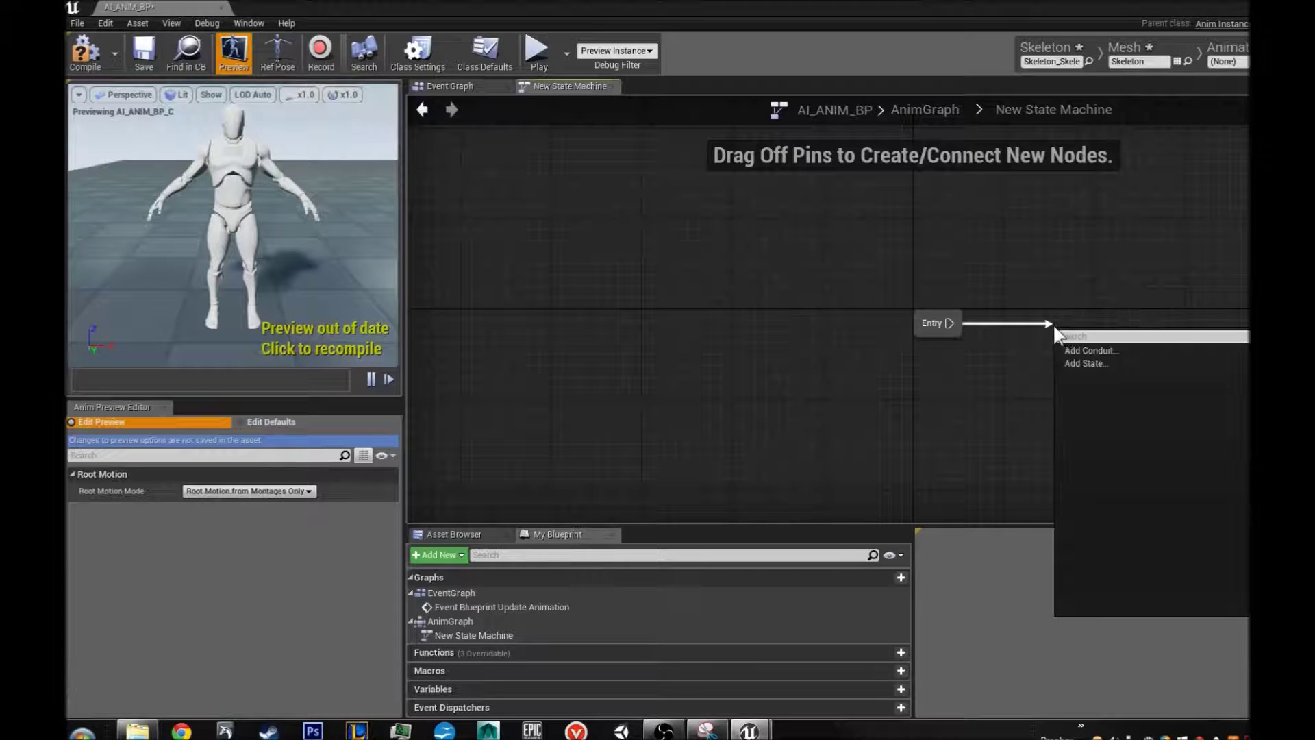
{"action": "left_click", "coordinate": [1086, 363]}
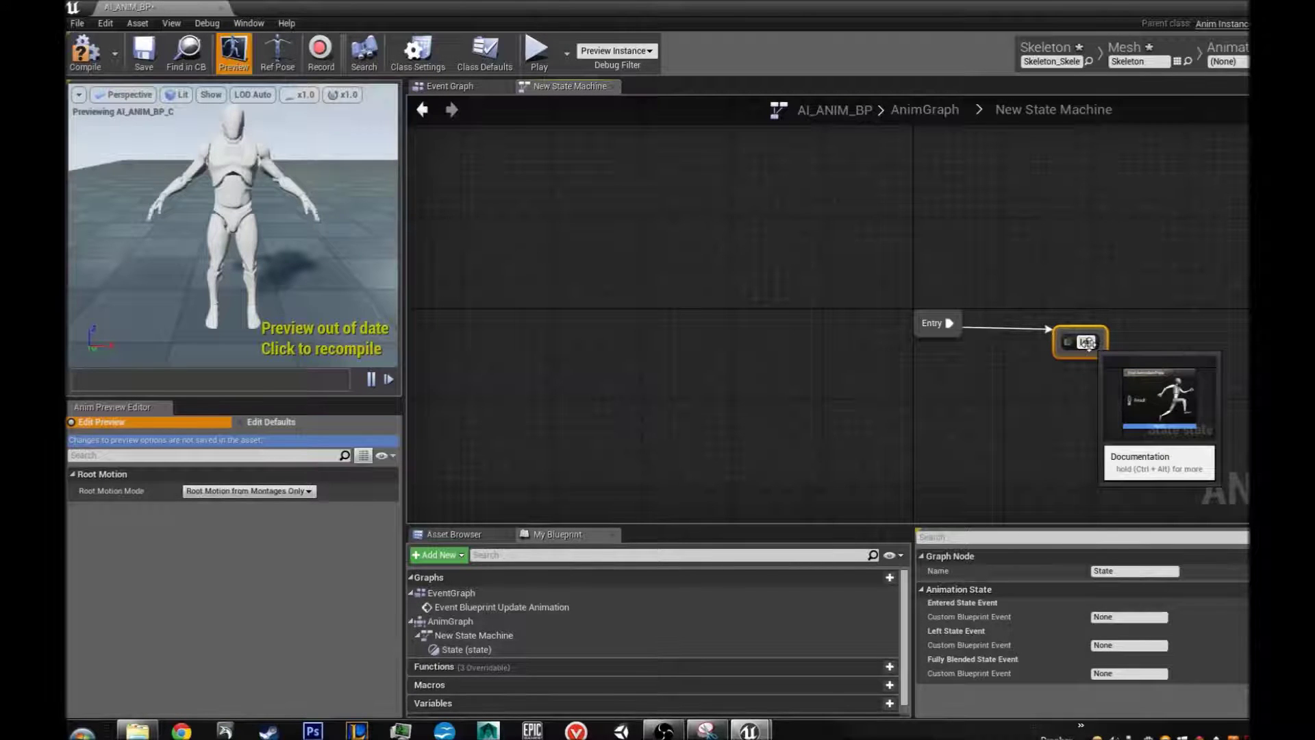
{"action": "type", "text": "Idle/Walk/"}
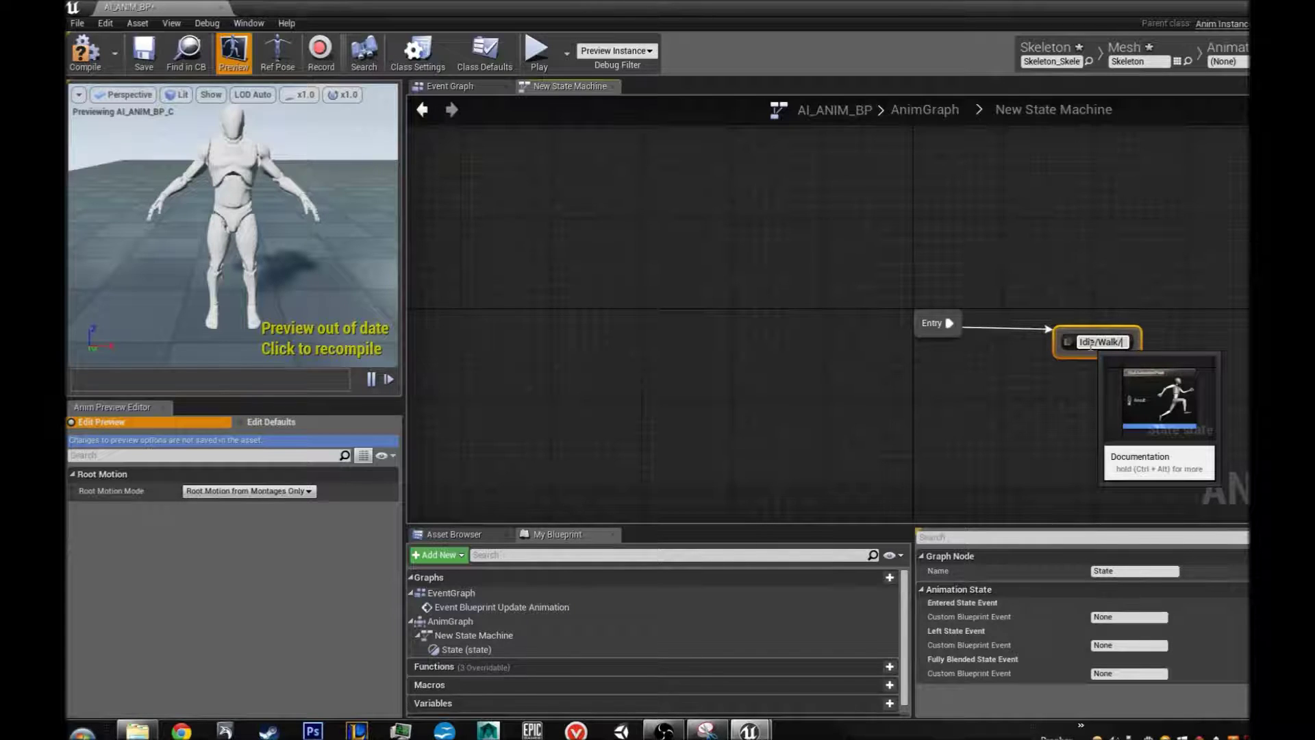
{"action": "type", "text": "Run"}
{"action": "key", "text": "Return"}
{"action": "mouse_move", "coordinate": [1081, 329]}
{"action": "left_mouse_down"}
{"action": "mouse_move", "coordinate": [1046, 306]}
{"action": "mouse_move", "coordinate": [1084, 328]}
{"action": "left_mouse_up"}
{"action": "left_click", "coordinate": [1087, 326]}
Step: Open the Idle/Walk/Run state's graph and bring up the Asset Browser's animation list
{"action": "double_click", "coordinate": [1084, 329]}
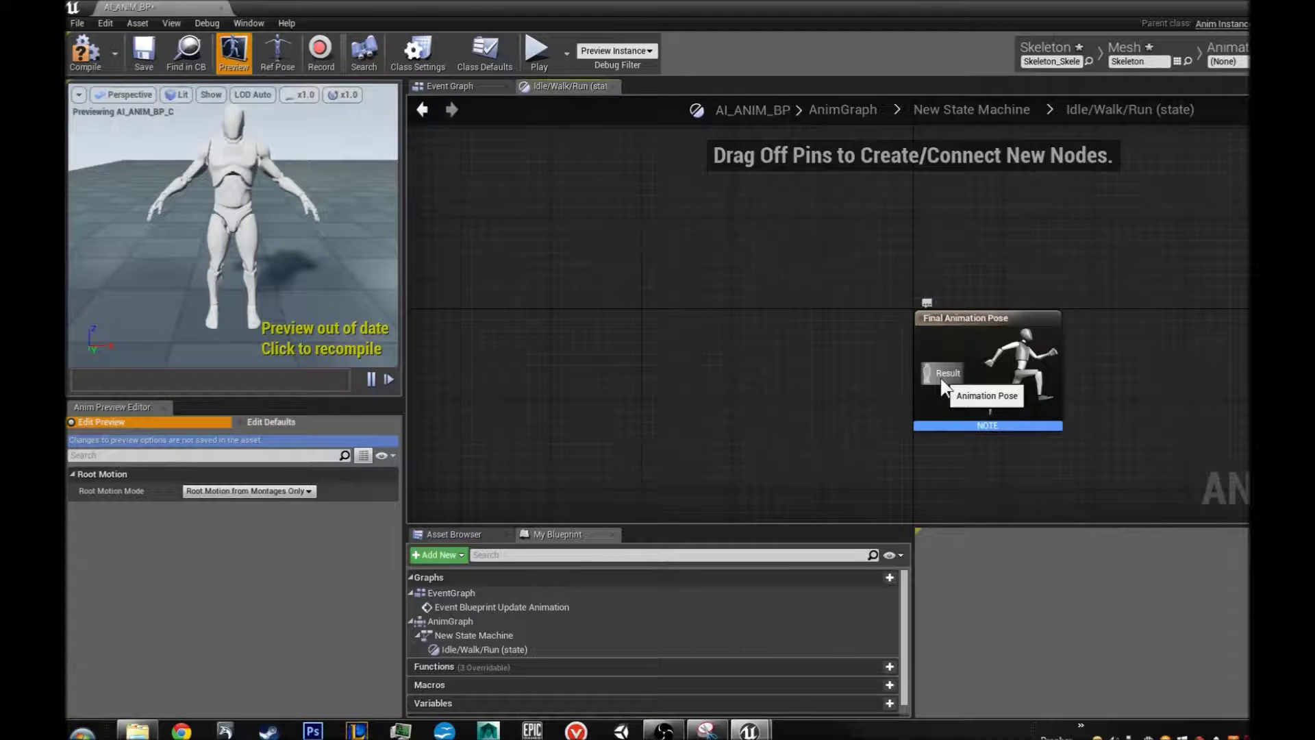
{"action": "left_click_drag", "start_coordinate": [935, 377], "coordinate": [1013, 371]}
{"action": "left_click", "coordinate": [545, 432]}
{"action": "left_click", "coordinate": [454, 535]}
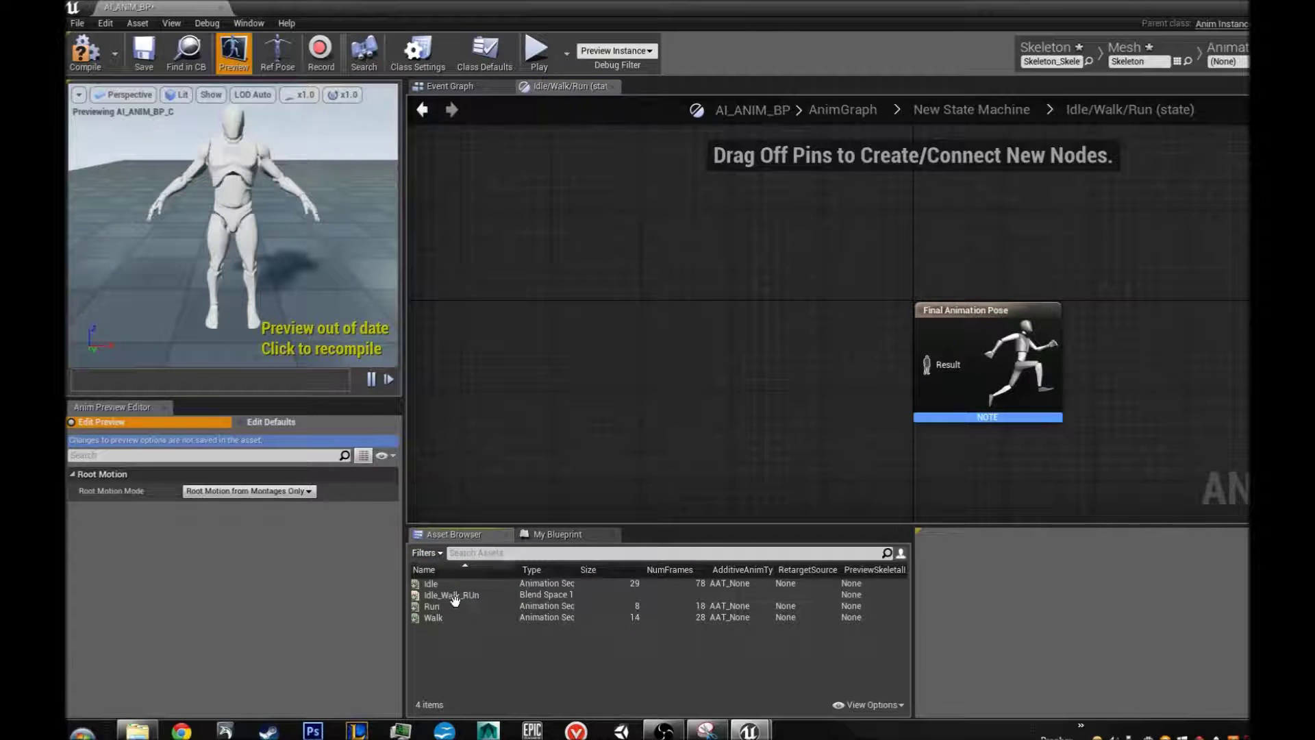
{"action": "left_click", "coordinate": [562, 535]}
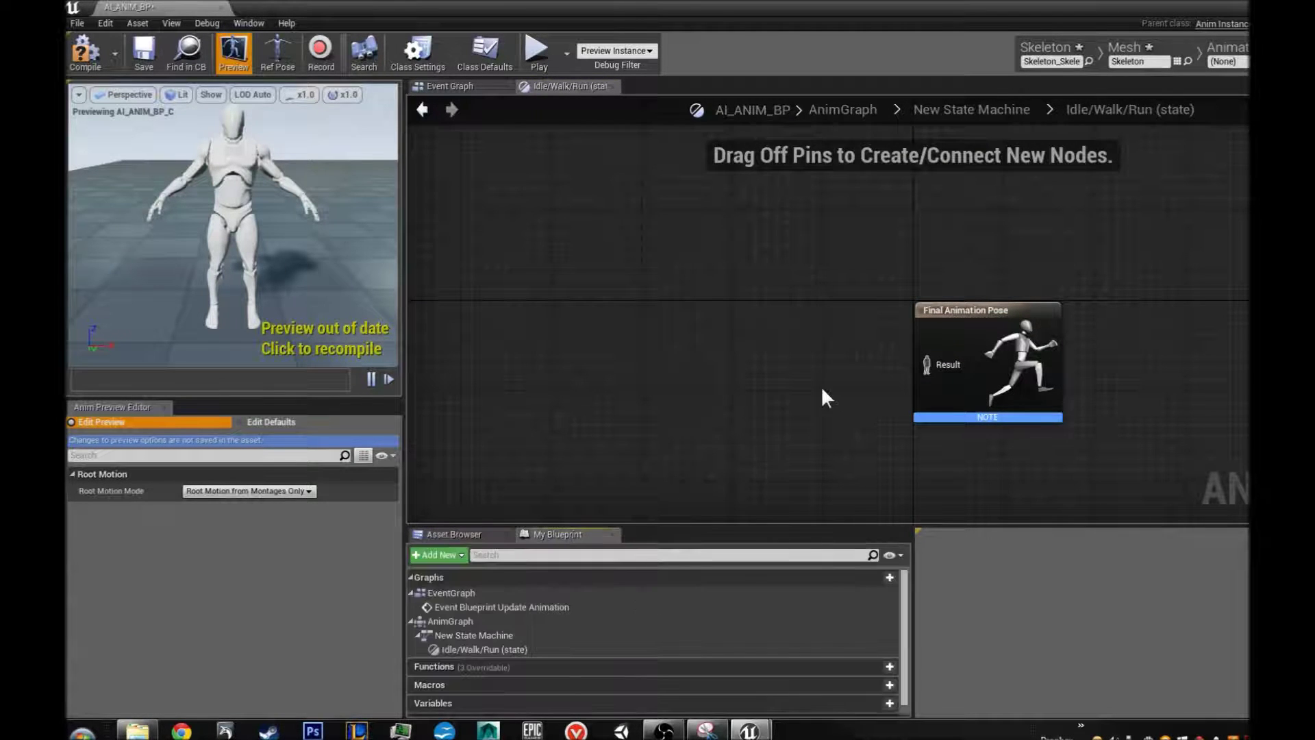
{"action": "left_click", "coordinate": [462, 536]}
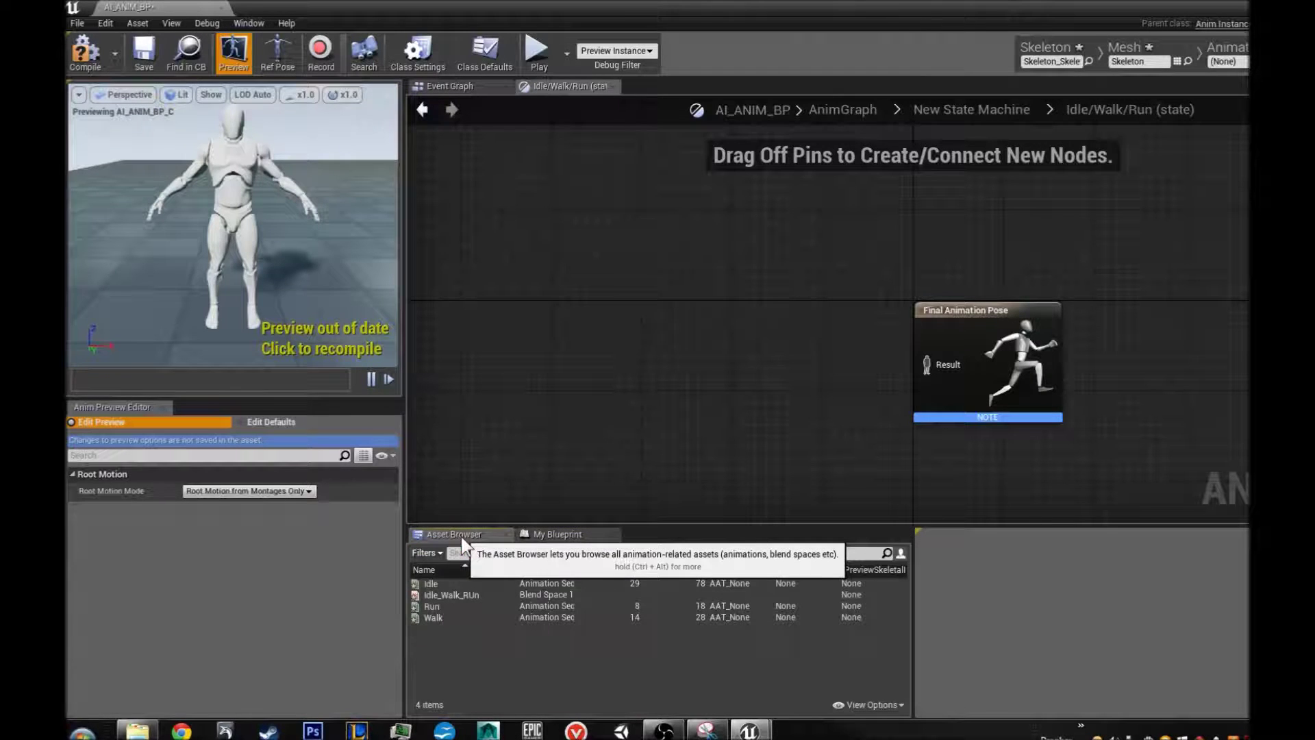
Step: Place an Idle_Walk_RUn blend space player, wire it into Final Animation Pose's Result, and compile
{"action": "left_click", "coordinate": [451, 596]}
{"action": "left_click_drag", "start_coordinate": [452, 598], "coordinate": [767, 335]}
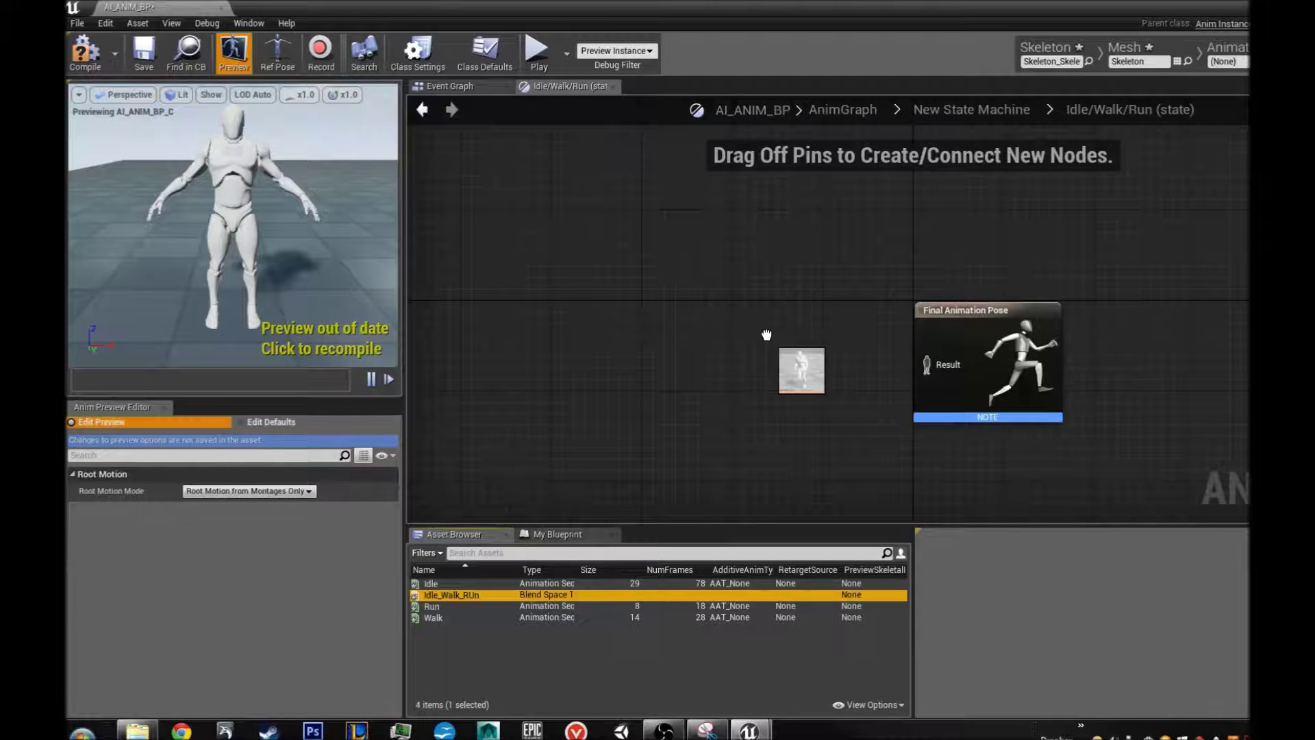
{"action": "left_click_drag", "start_coordinate": [766, 335], "coordinate": [768, 332]}
{"action": "left_click_drag", "start_coordinate": [871, 382], "coordinate": [812, 382]}
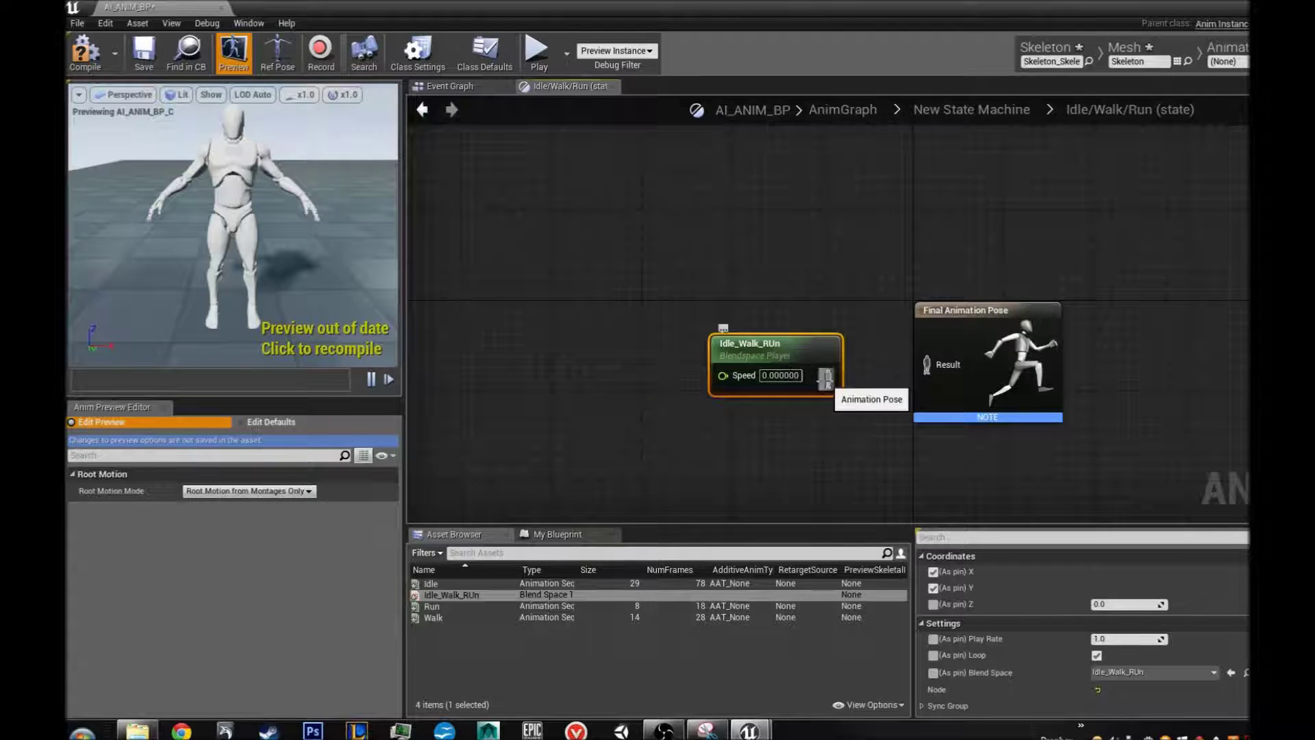
{"action": "left_click_drag", "start_coordinate": [826, 378], "coordinate": [931, 363]}
{"action": "left_click_drag", "start_coordinate": [799, 347], "coordinate": [803, 337]}
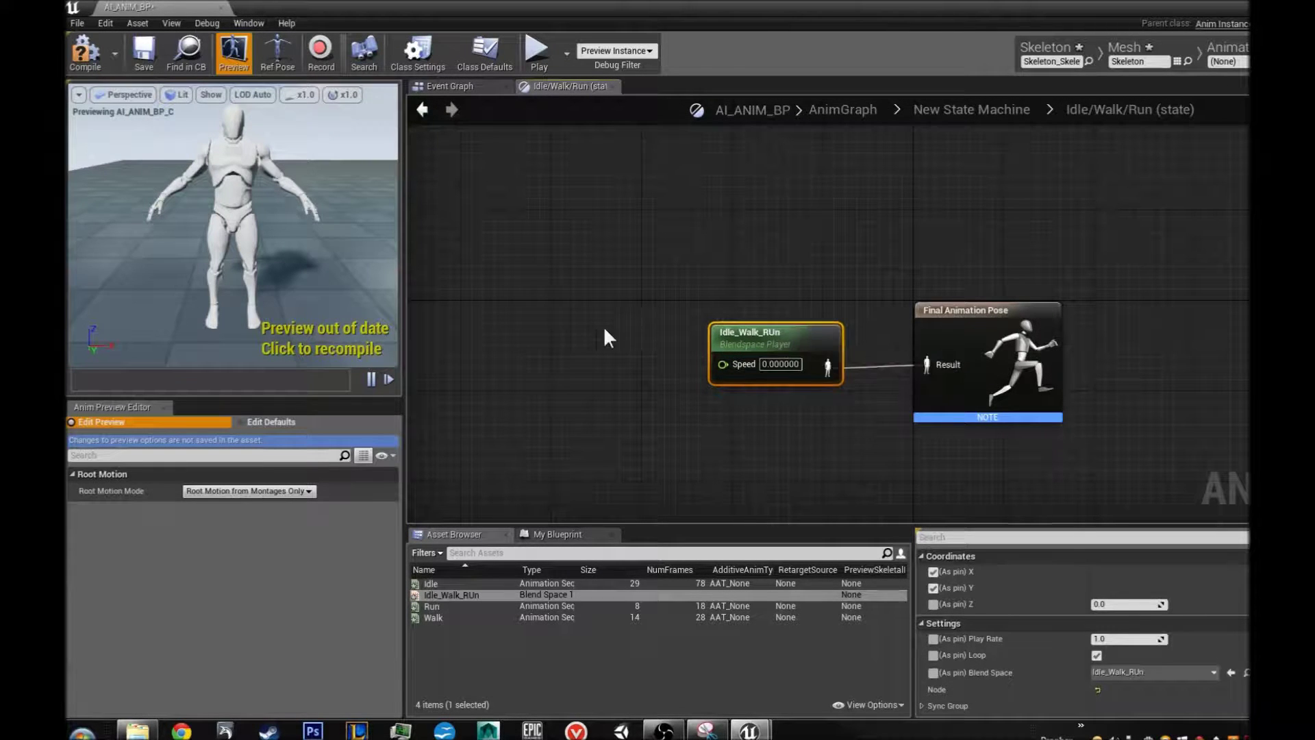
{"action": "left_click", "coordinate": [77, 48]}
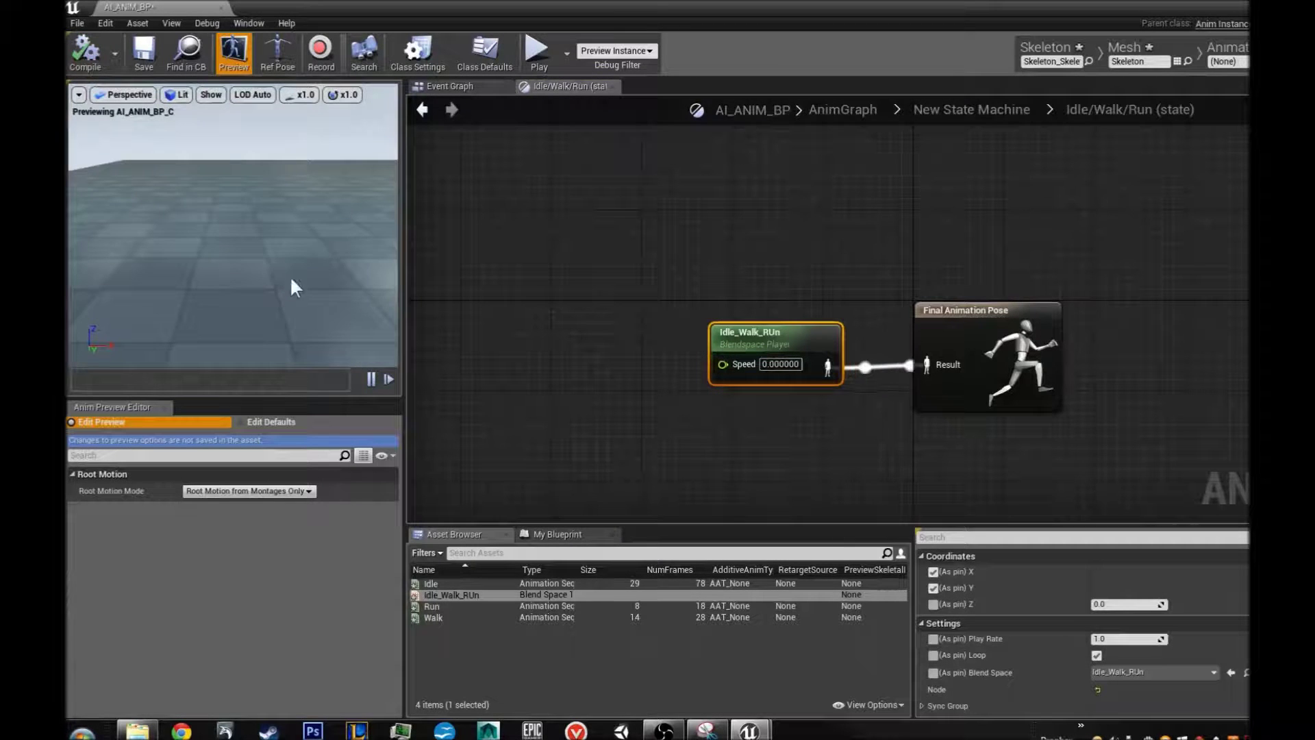
Step: Enter 40 as the Idle_Walk_RUn player's Speed value and recompile the preview
{"action": "right_click_drag", "start_coordinate": [285, 307], "coordinate": [285, 307]}
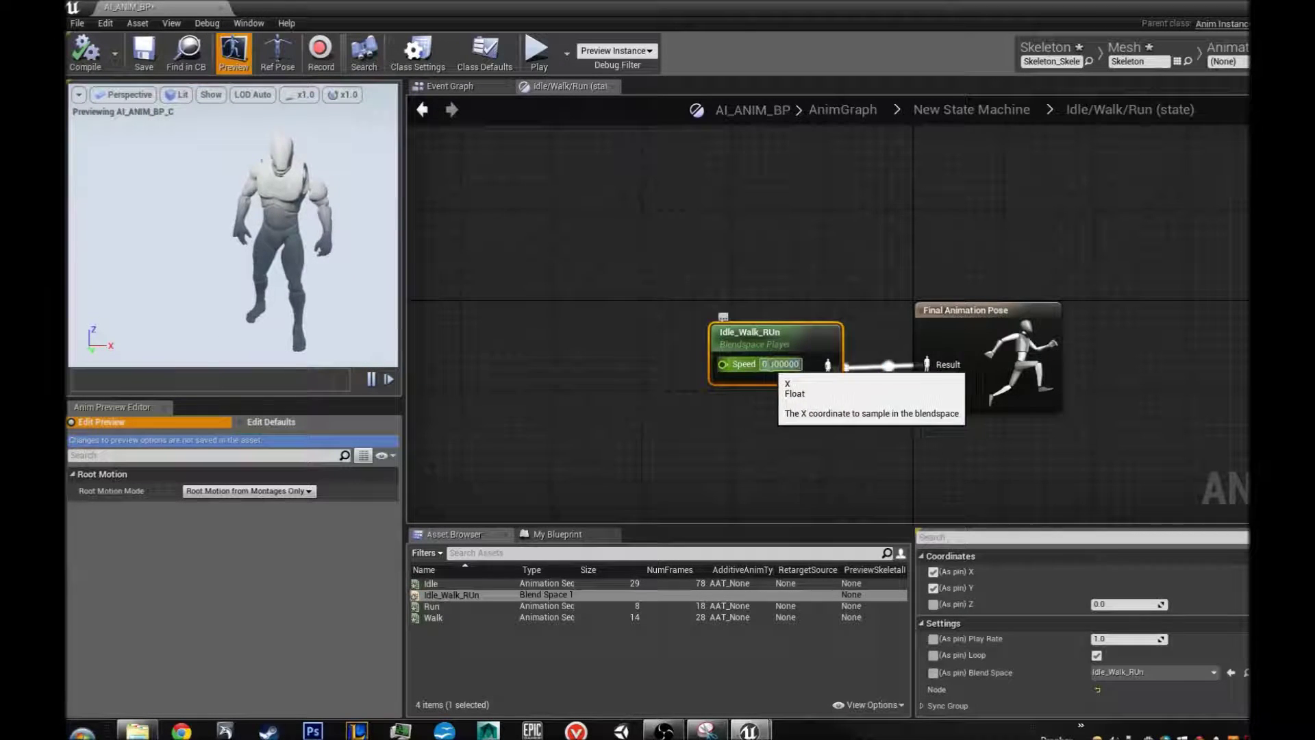
{"action": "left_click", "coordinate": [794, 365]}
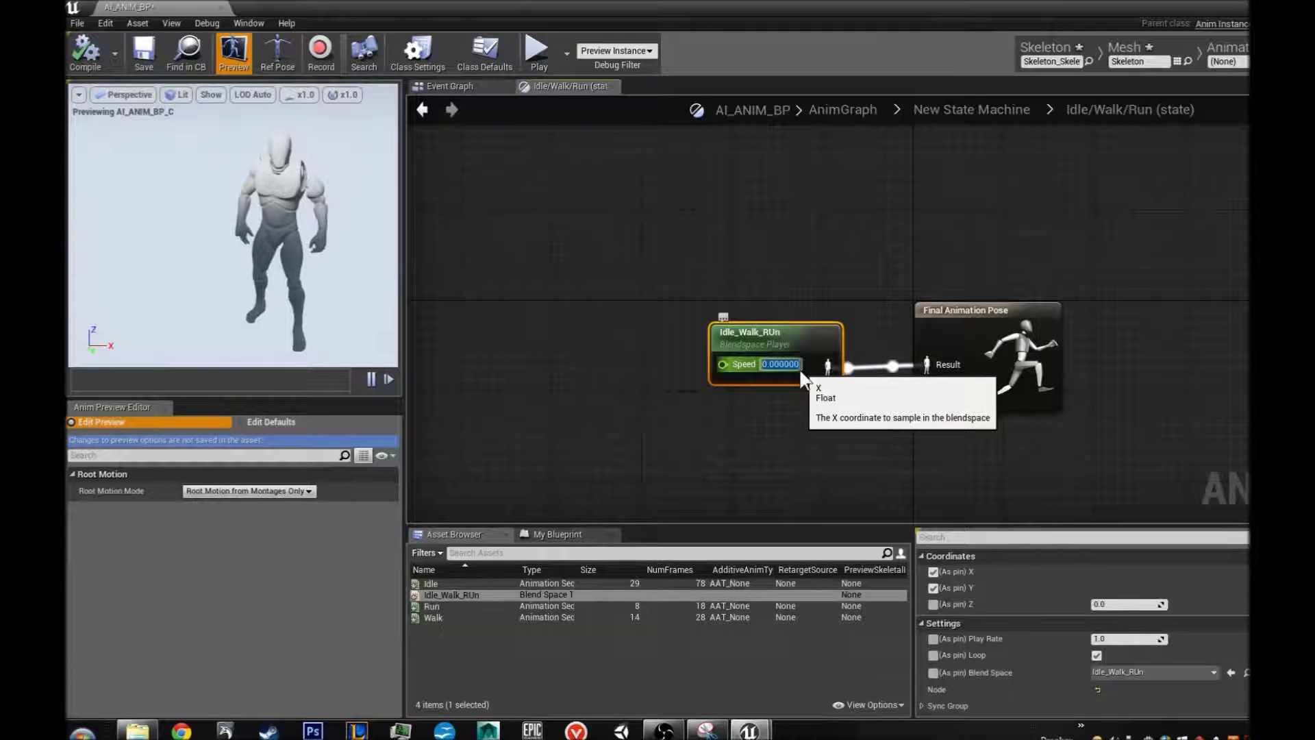
{"action": "type", "text": "40"}
{"action": "key", "text": "Return"}
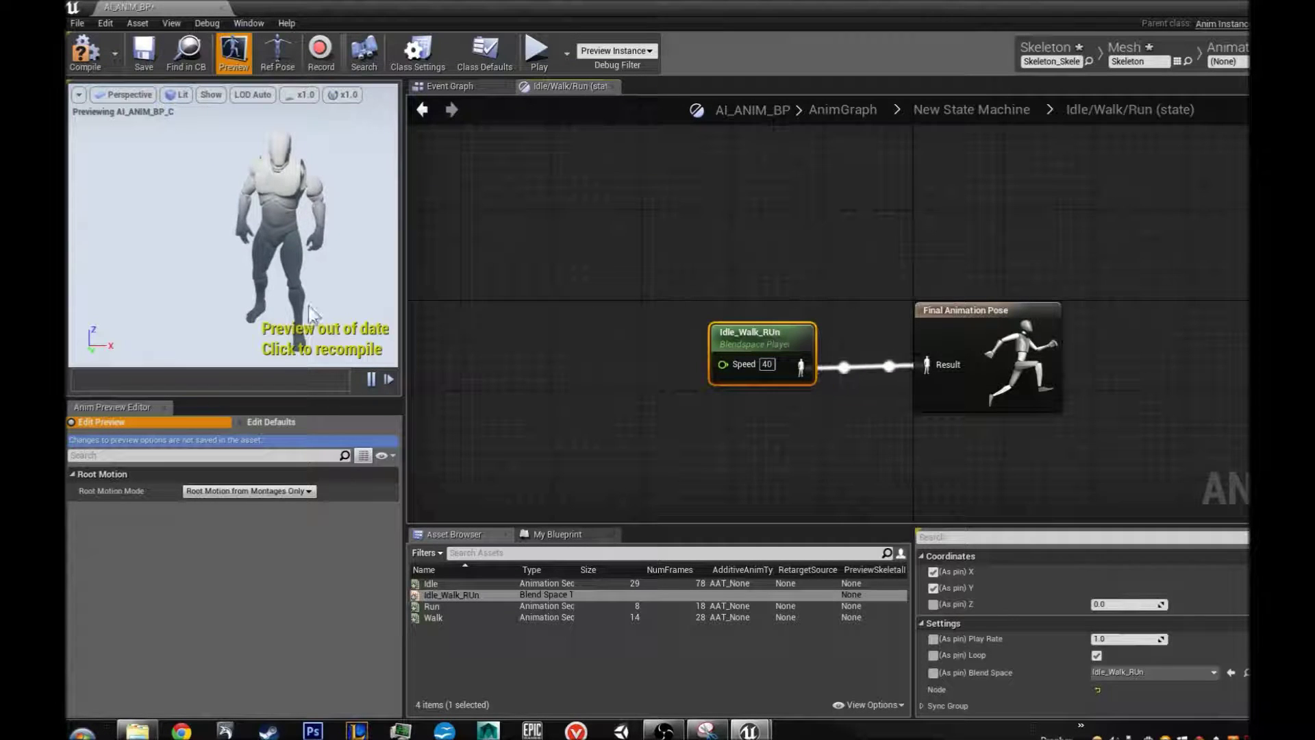
{"action": "left_click", "coordinate": [115, 135]}
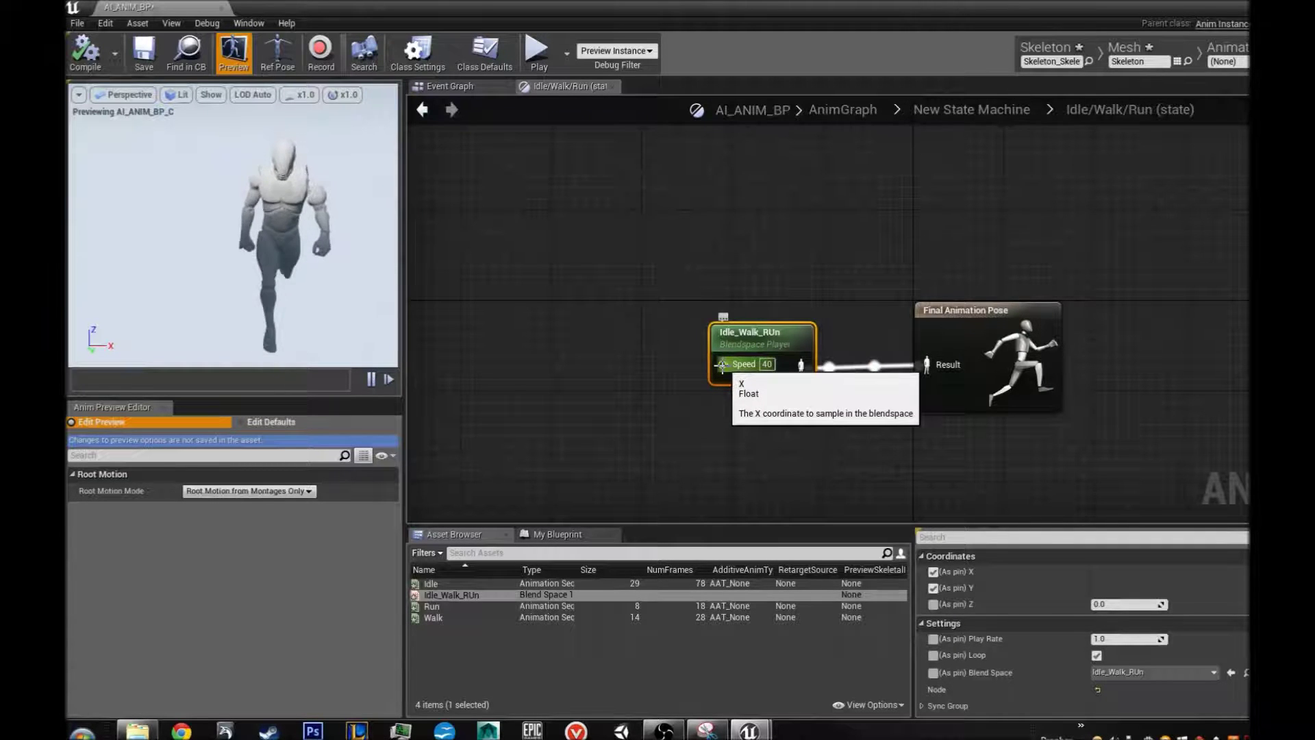
Step: Promote the blend space's Speed input to a variable named Speed and compile
{"action": "right_click", "coordinate": [723, 364]}
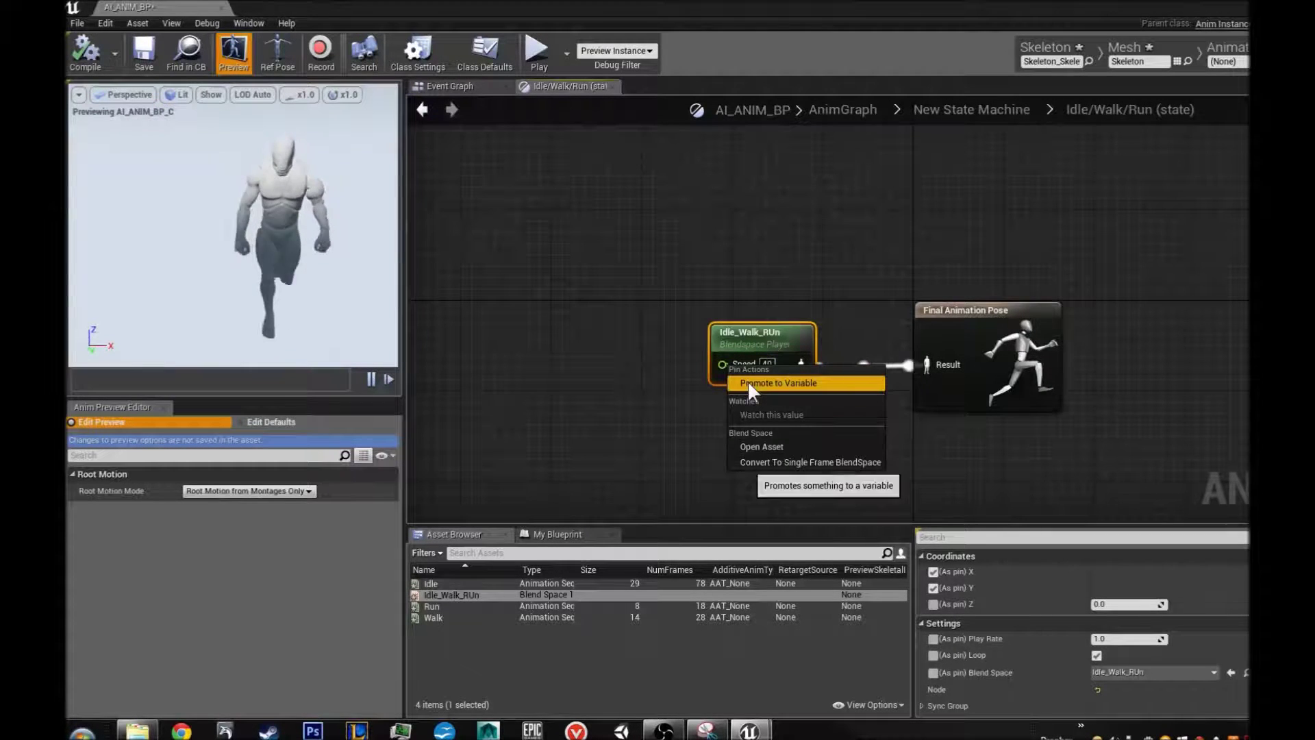
{"action": "left_click", "coordinate": [746, 381]}
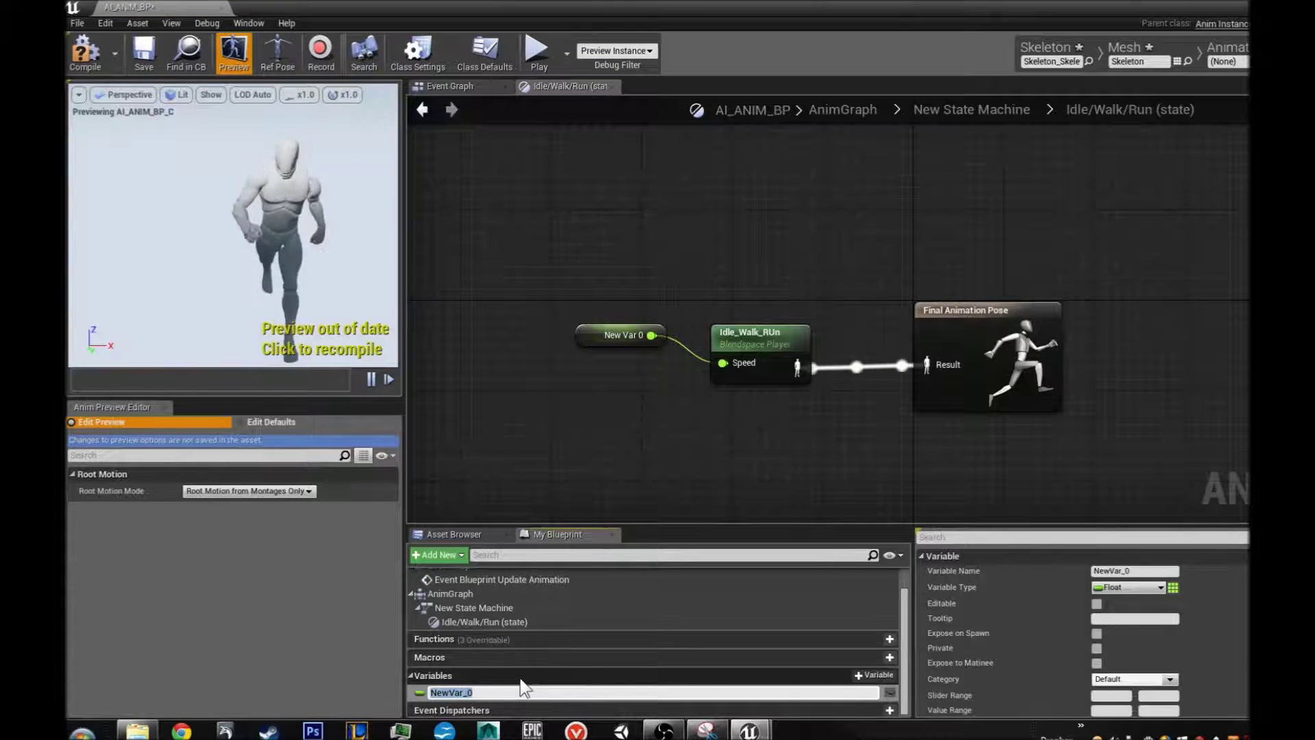
{"action": "type", "text": "Spe"}
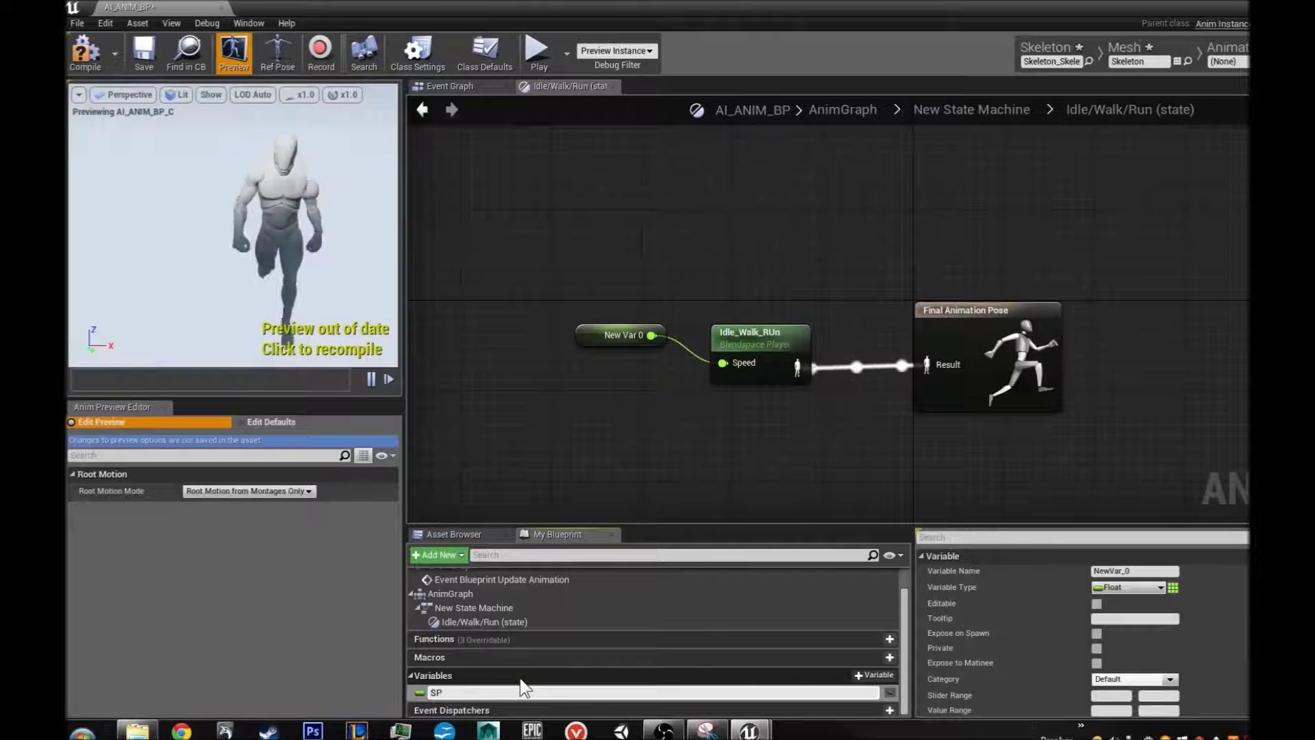
{"action": "type", "text": "ed"}
{"action": "key", "text": "Return"}
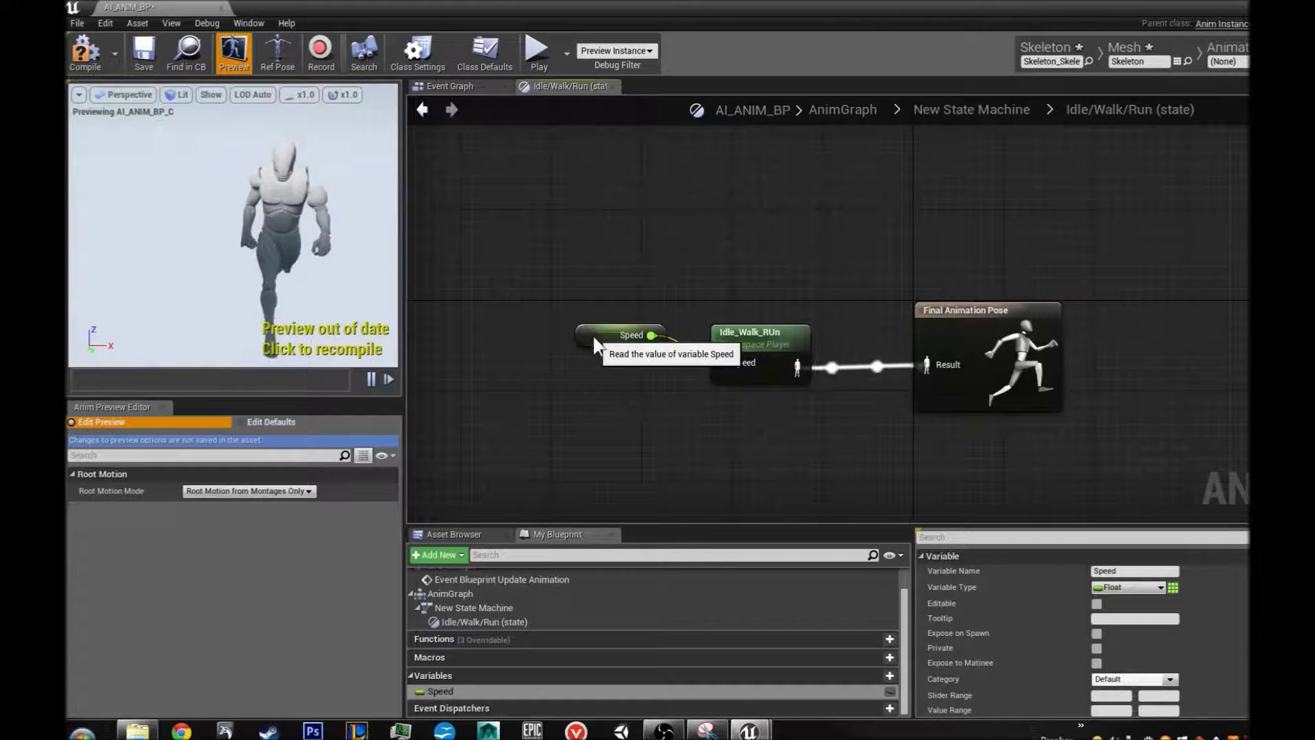
{"action": "mouse_move", "coordinate": [587, 336]}
{"action": "left_mouse_down"}
{"action": "mouse_move", "coordinate": [599, 370]}
{"action": "mouse_move", "coordinate": [587, 355]}
{"action": "left_mouse_up"}
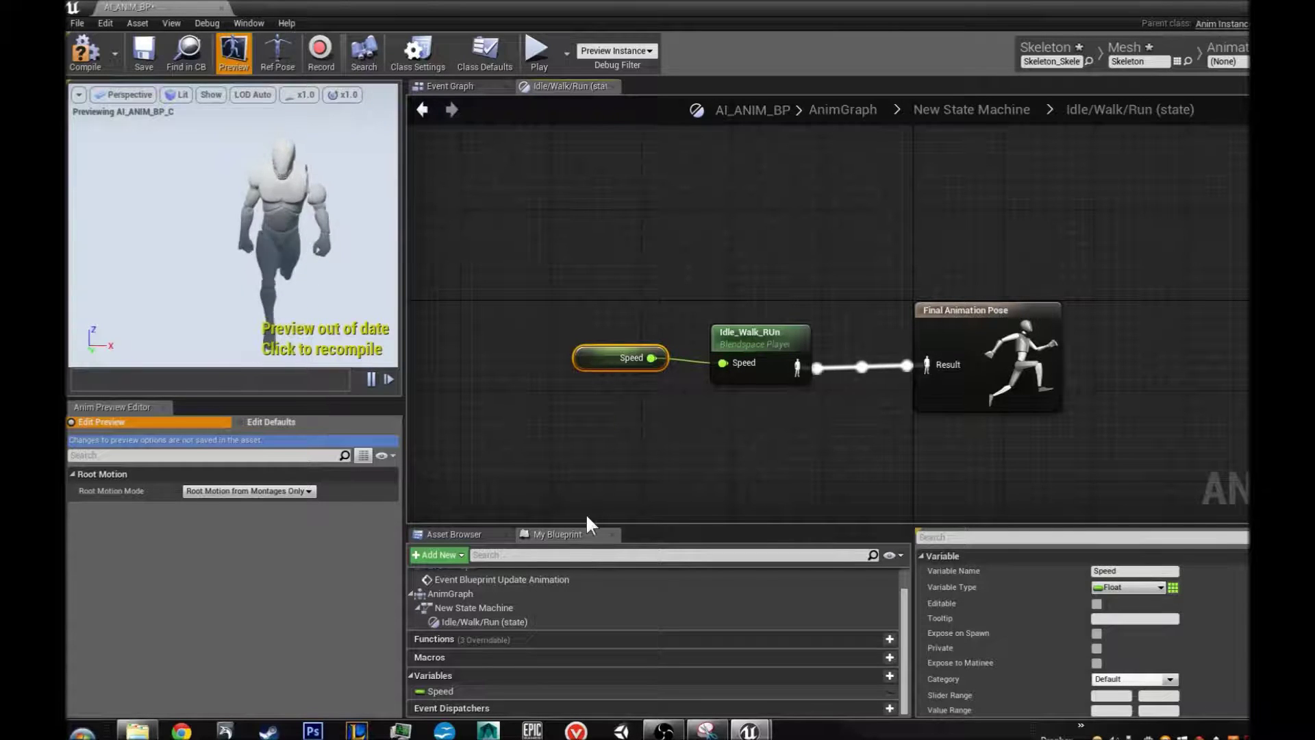
{"action": "left_click", "coordinate": [498, 315]}
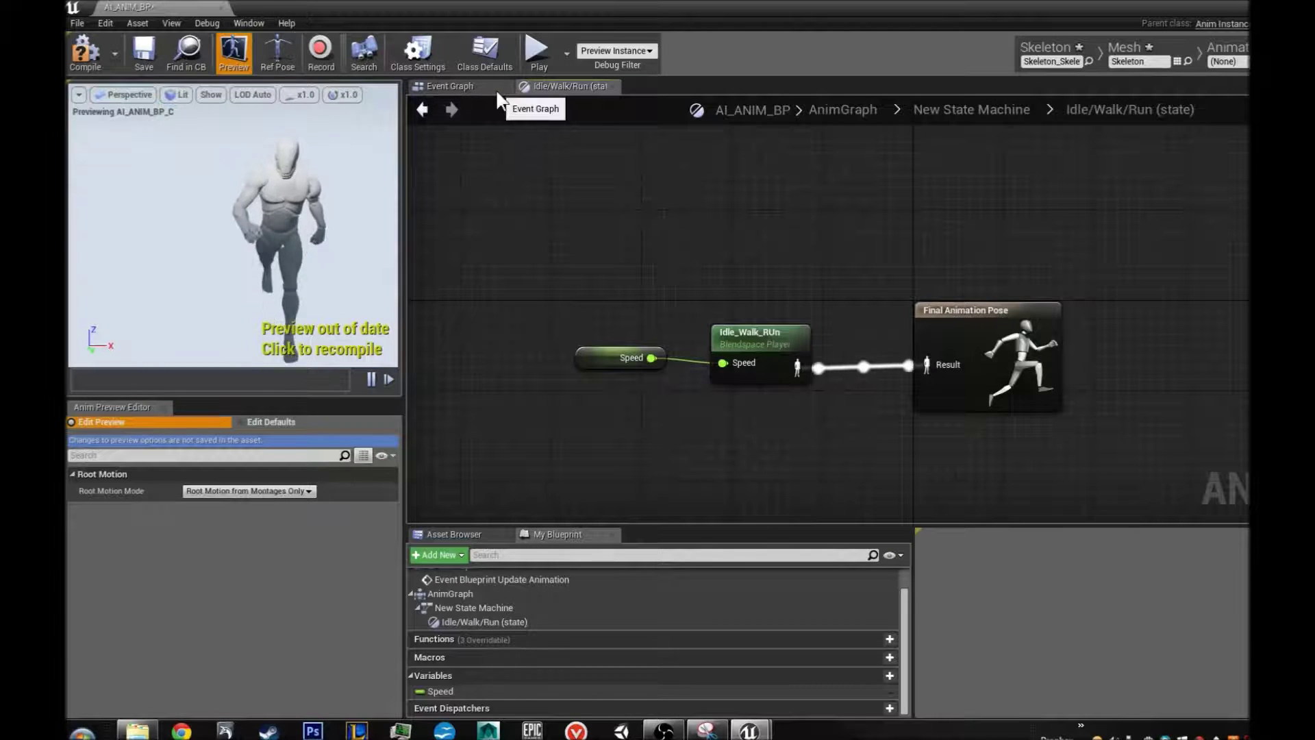
{"action": "left_click", "coordinate": [84, 49]}
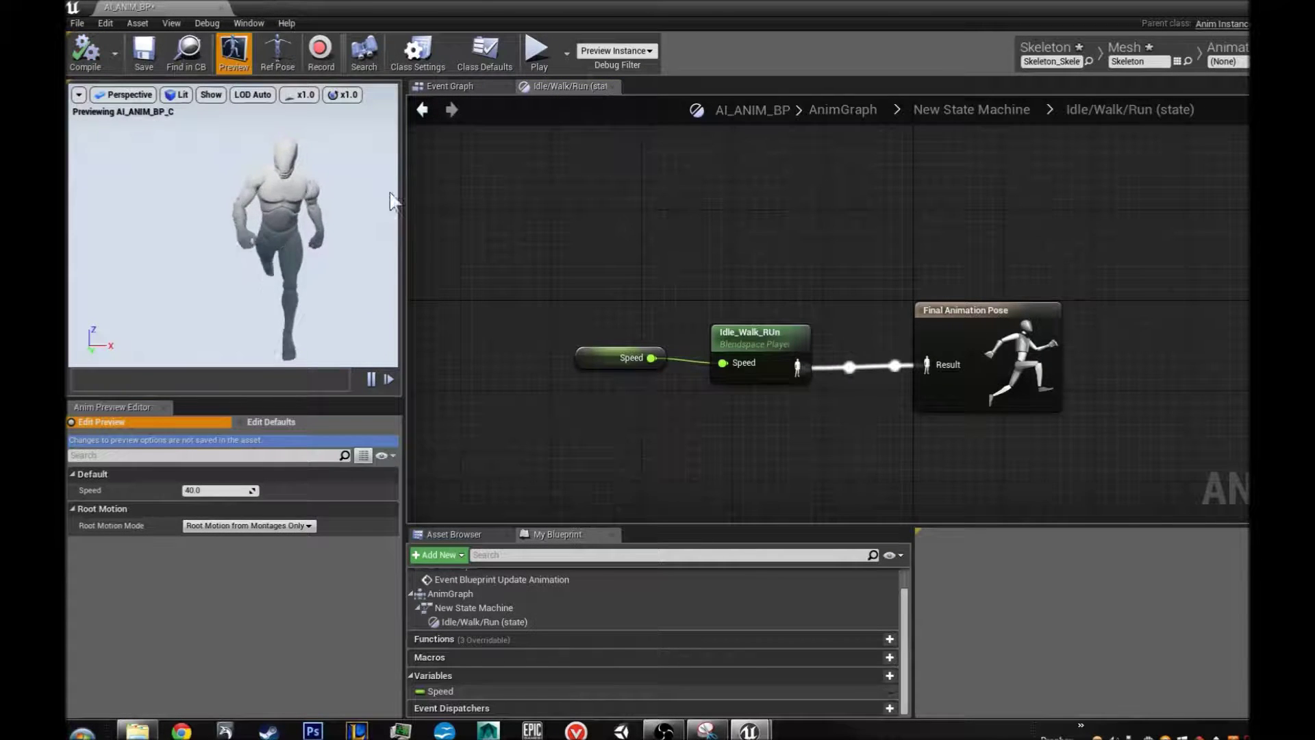
Step: Set the Speed variable's default value to 0, recompile, and switch to the EventGraph
{"action": "left_click", "coordinate": [219, 491]}
{"action": "left_click", "coordinate": [441, 689]}
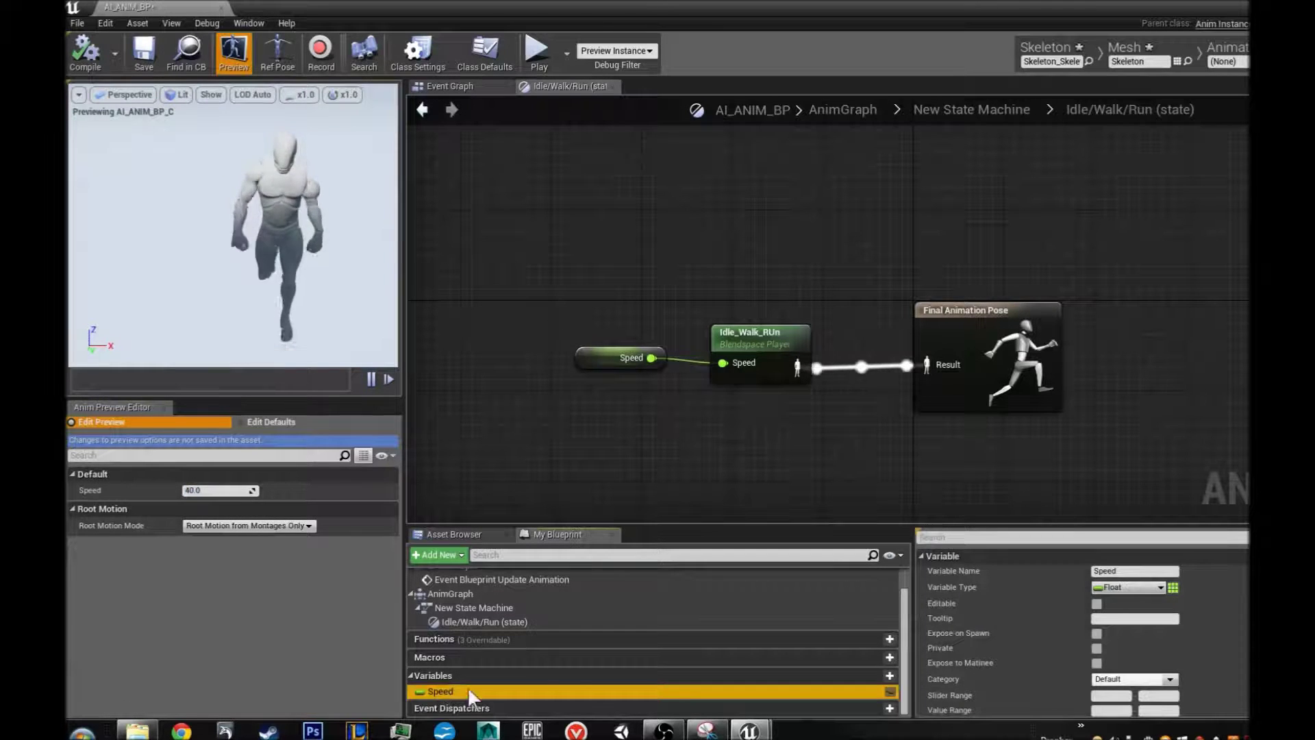
{"action": "scroll", "coordinate": [1083, 675], "scroll_direction": "down", "scroll_amount": 2}
{"action": "left_click", "coordinate": [1124, 706]}
{"action": "type", "text": "0"}
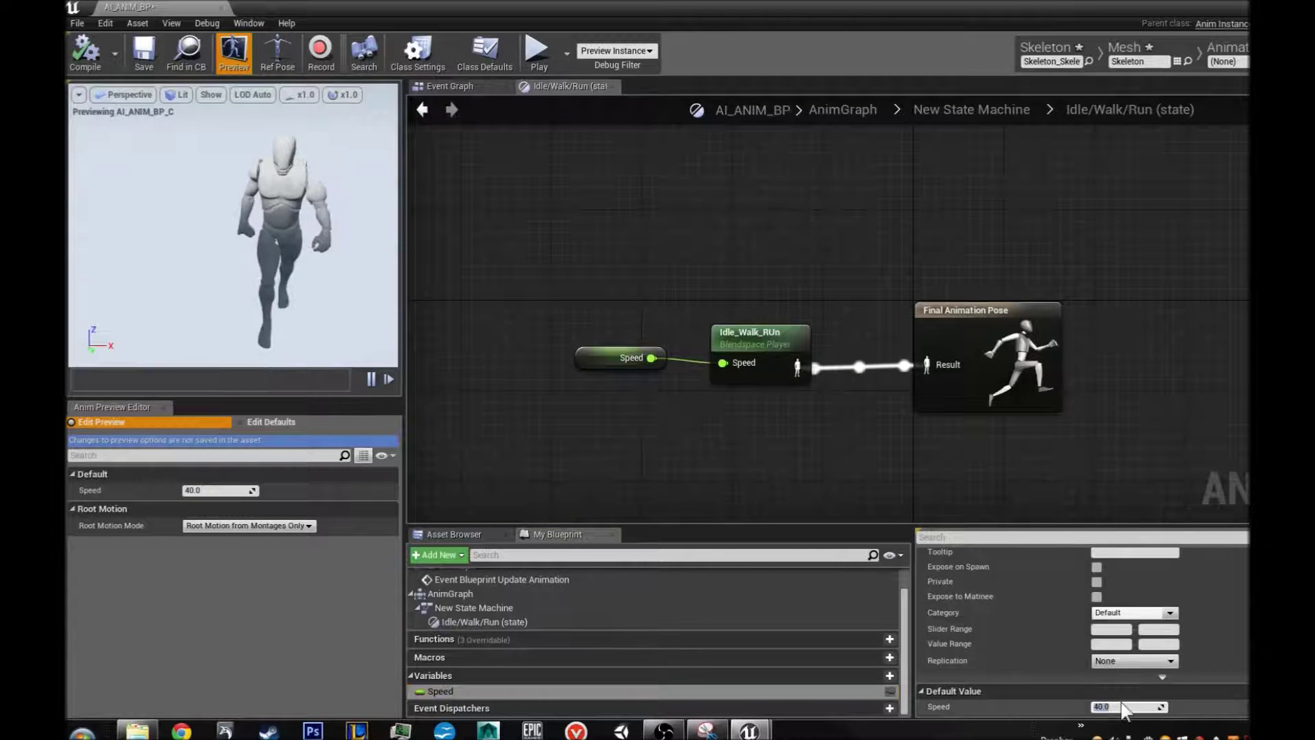
{"action": "key", "text": "Return"}
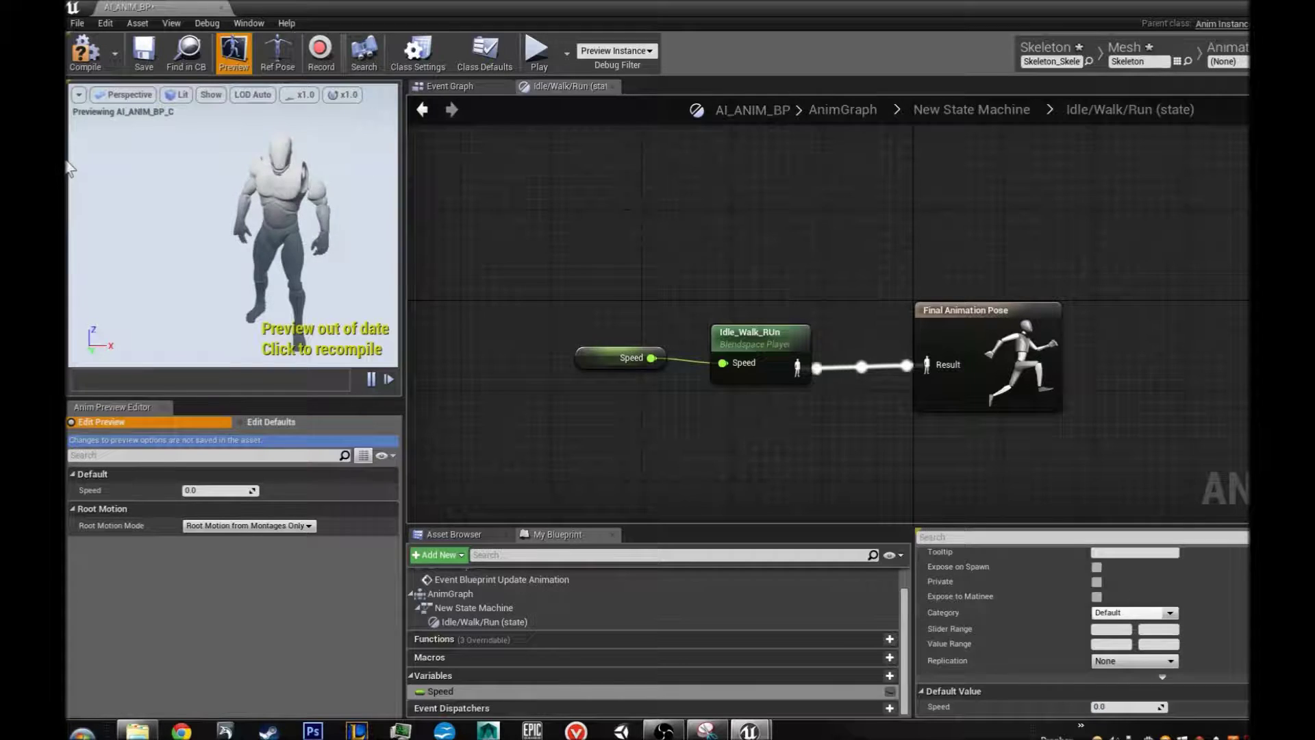
{"action": "left_click", "coordinate": [85, 51]}
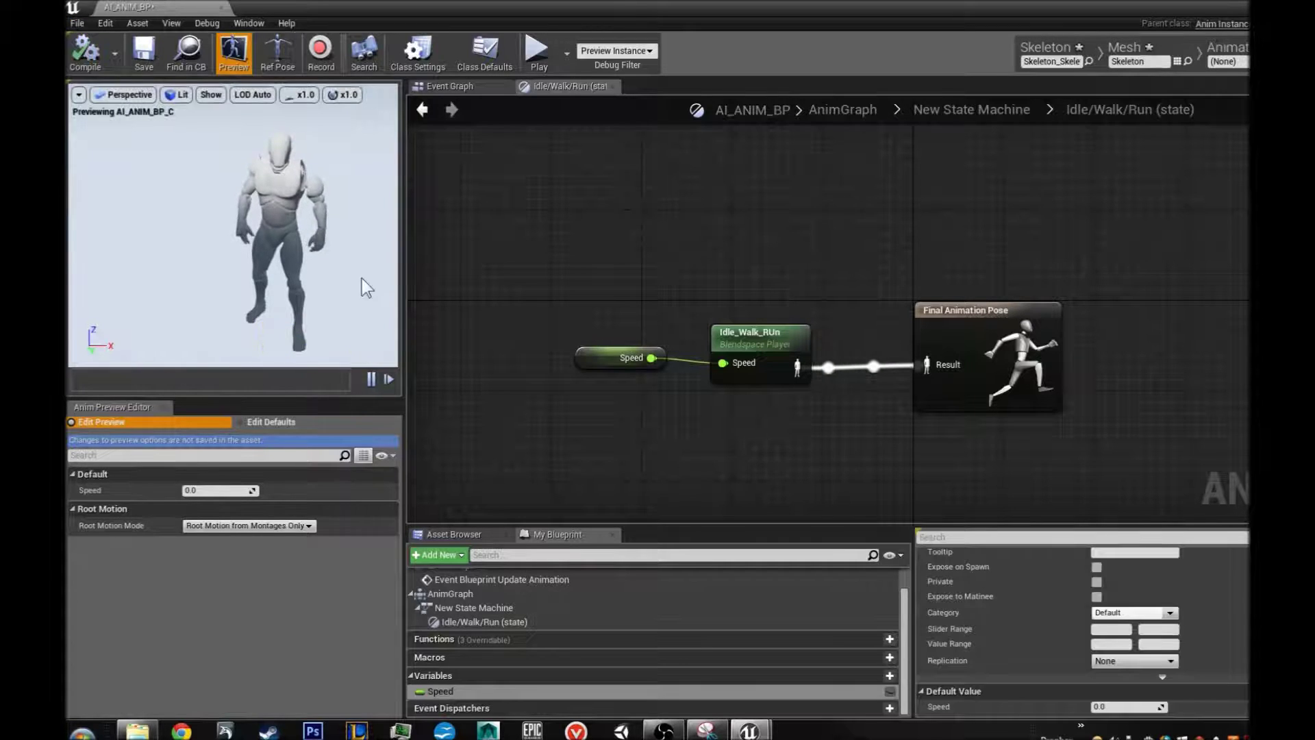
{"action": "left_click", "coordinate": [452, 86]}
Step: Add a Set Speed node run from Event Blueprint Update Animation's execution output
{"action": "right_click_drag", "start_coordinate": [812, 360], "coordinate": [505, 350]}
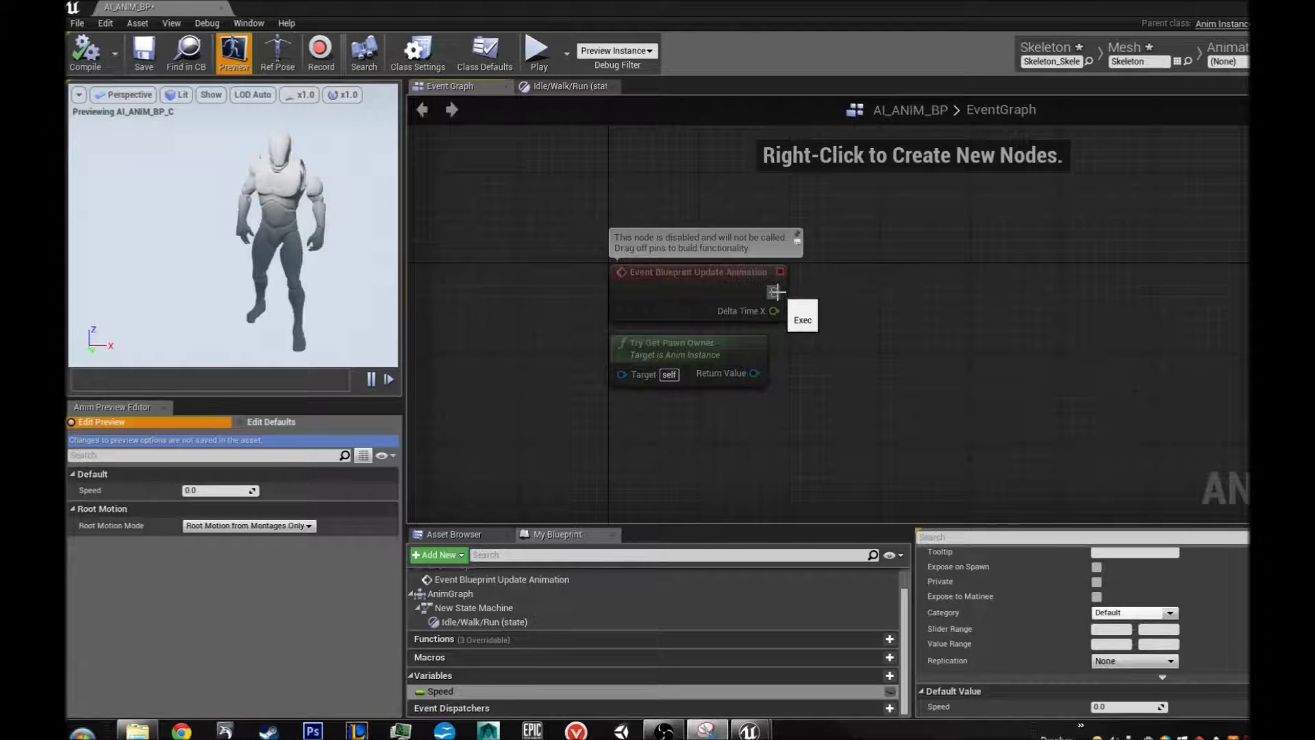
{"action": "left_click_drag", "start_coordinate": [816, 293], "coordinate": [978, 310]}
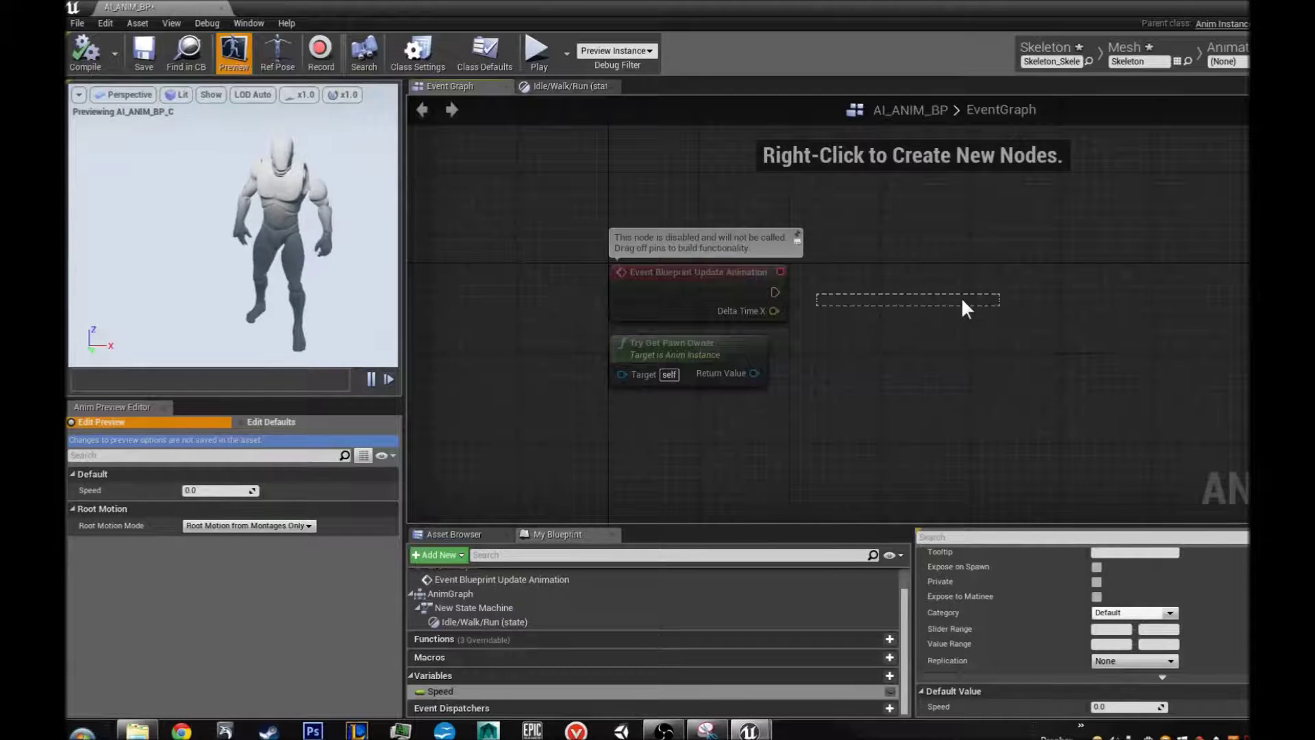
{"action": "left_click_drag", "start_coordinate": [775, 292], "coordinate": [576, 235]}
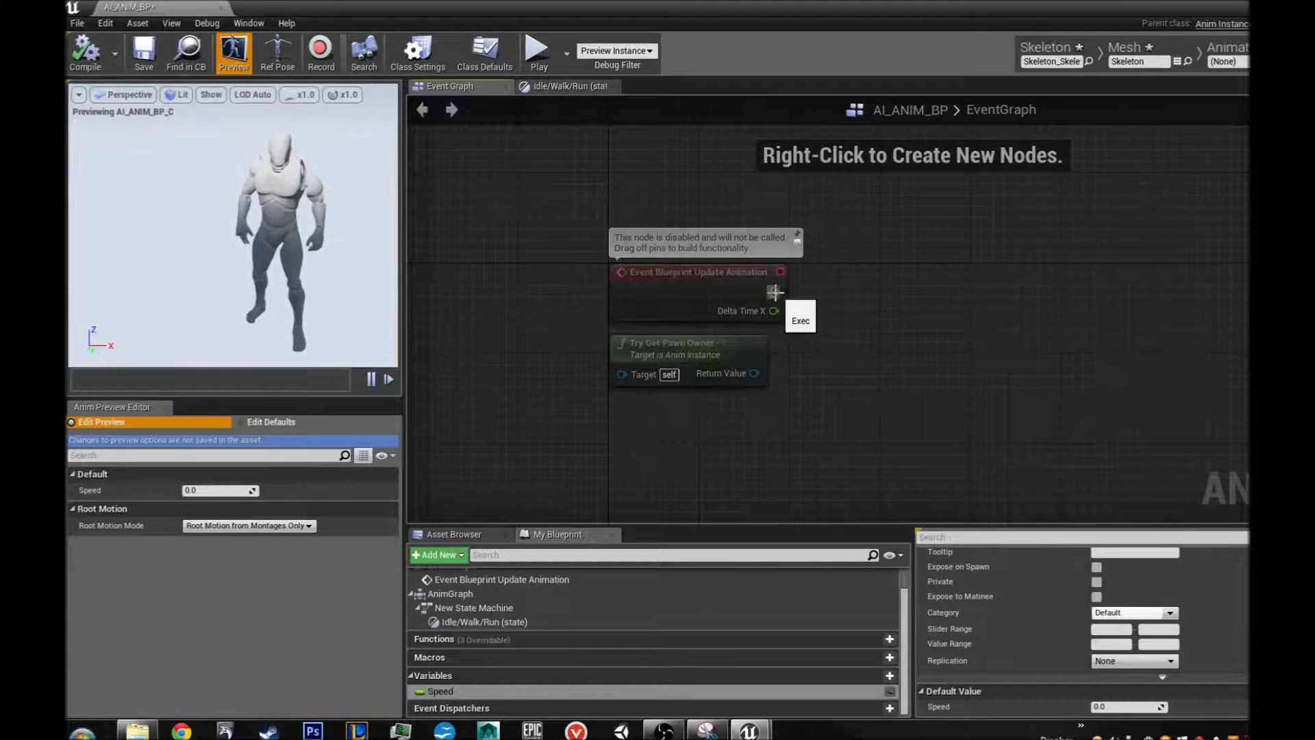
{"action": "left_click_drag", "start_coordinate": [824, 300], "coordinate": [937, 309]}
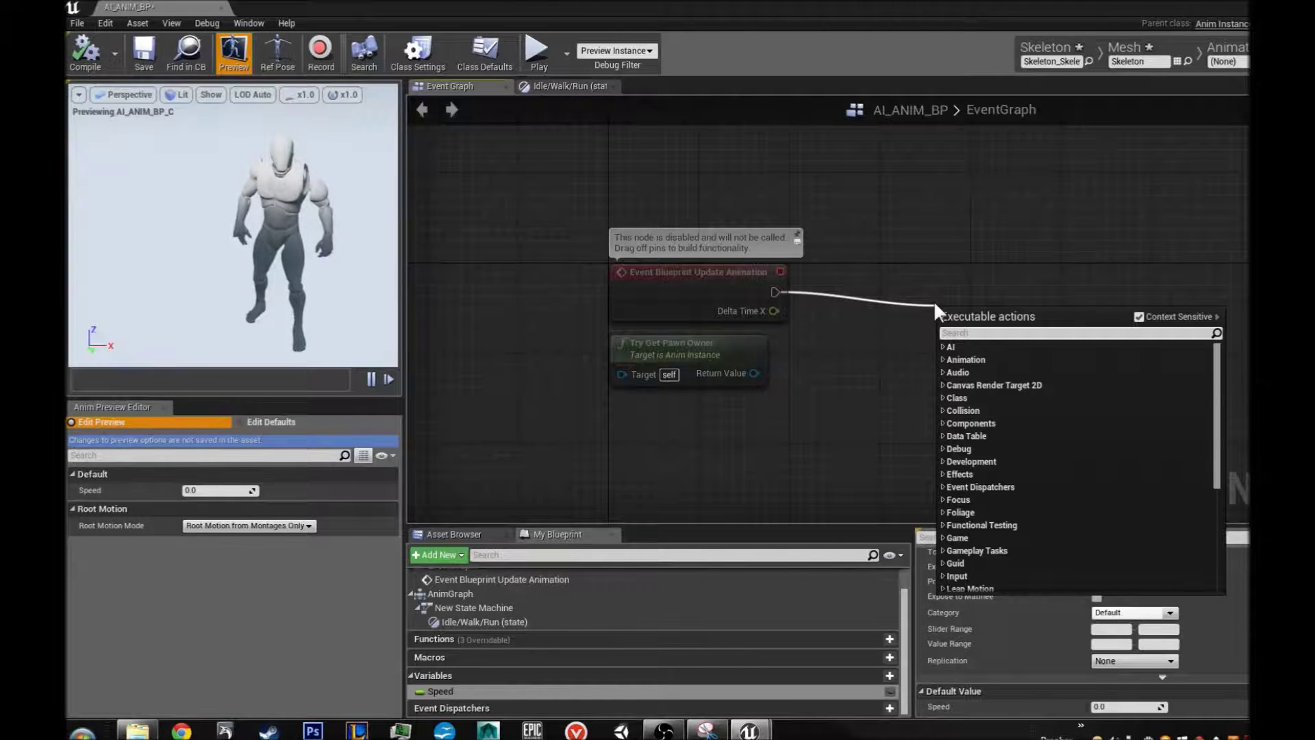
{"action": "type", "text": "set spee"}
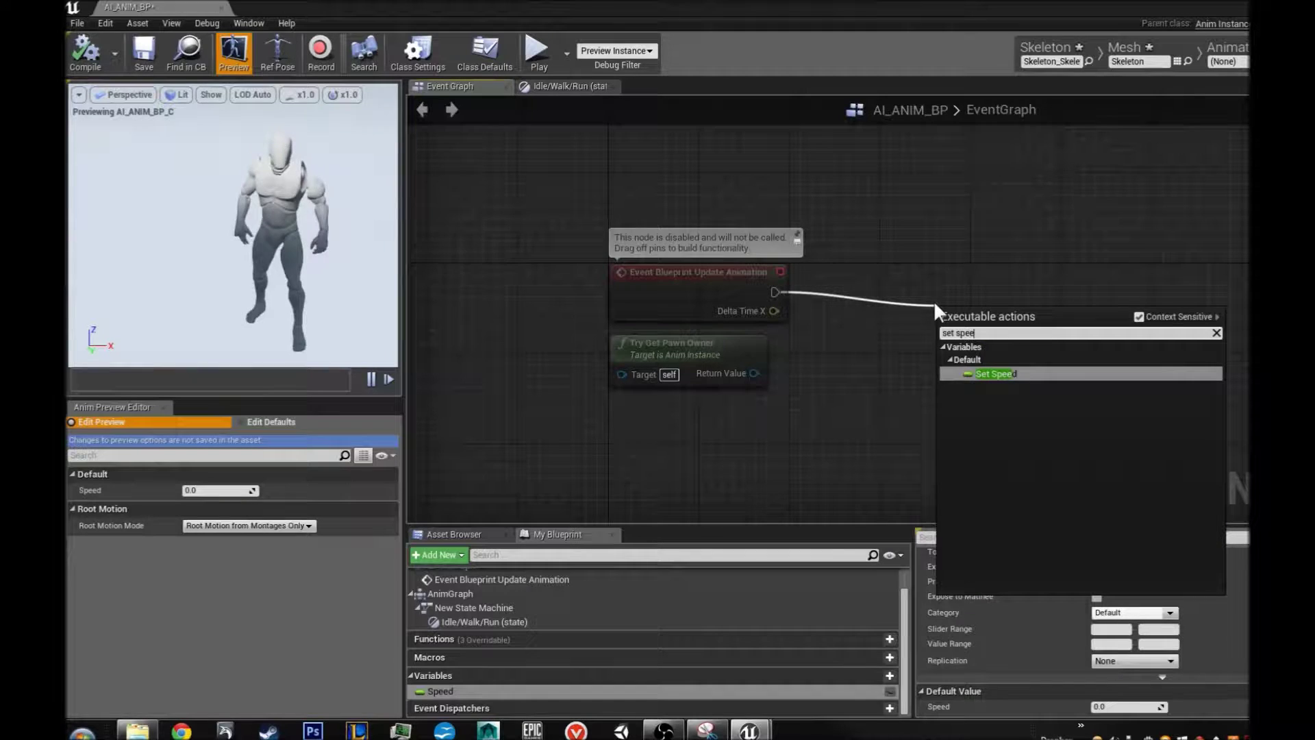
{"action": "type", "text": "d"}
{"action": "left_click", "coordinate": [1021, 376]}
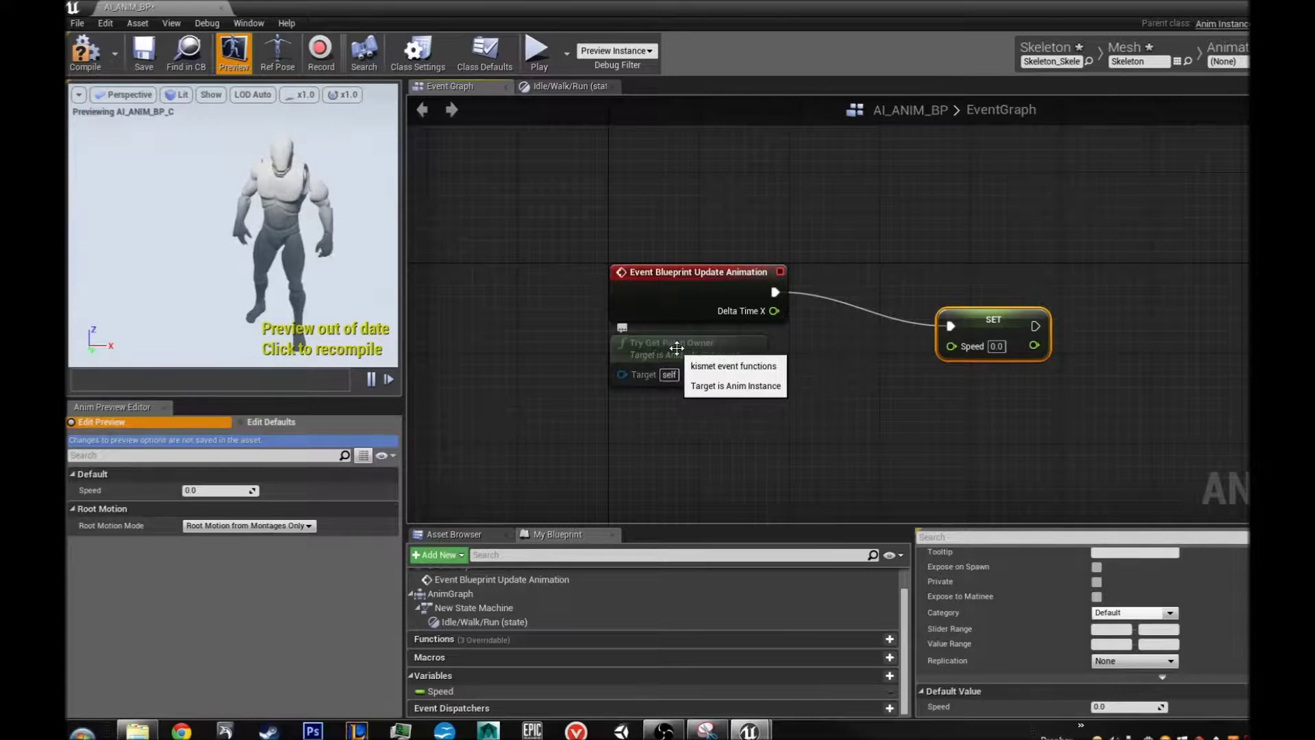
Step: Add a Get Velocity node targeting Try Get Pawn Owner's return value
{"action": "left_click_drag", "start_coordinate": [754, 374], "coordinate": [793, 370]}
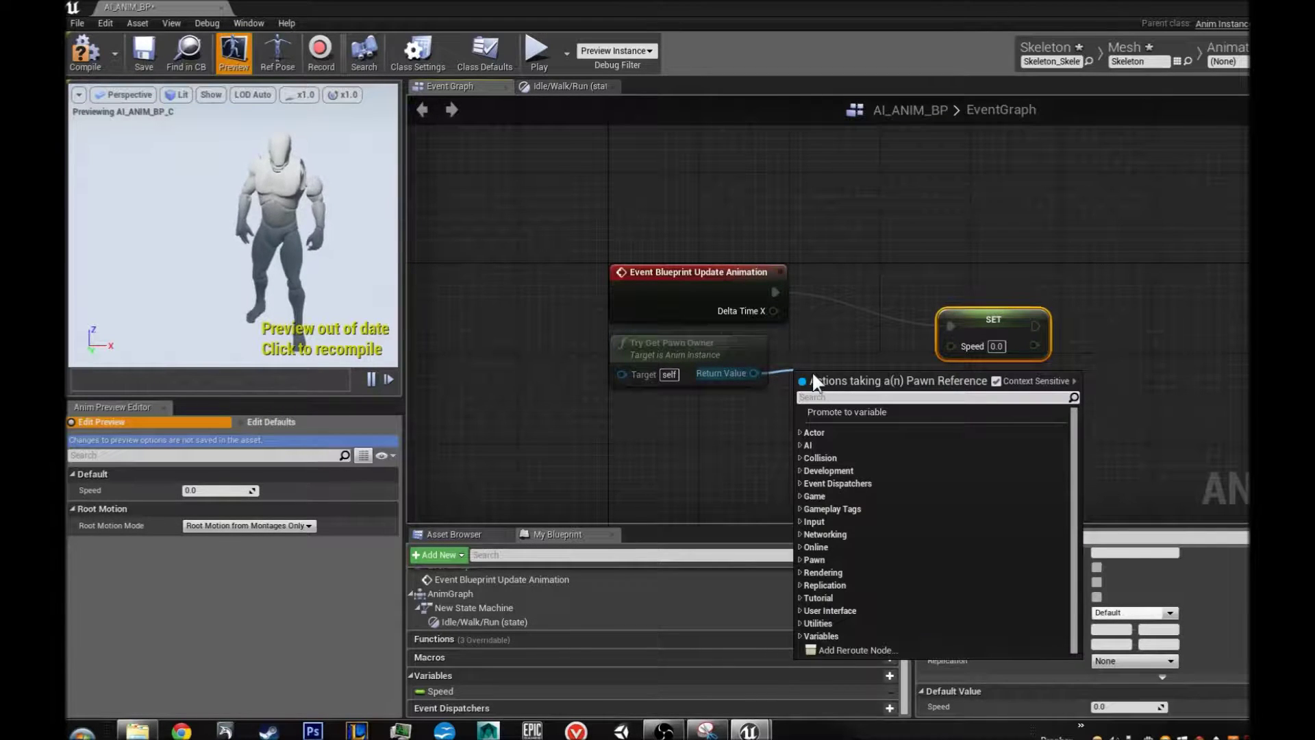
{"action": "type", "text": "get vel"}
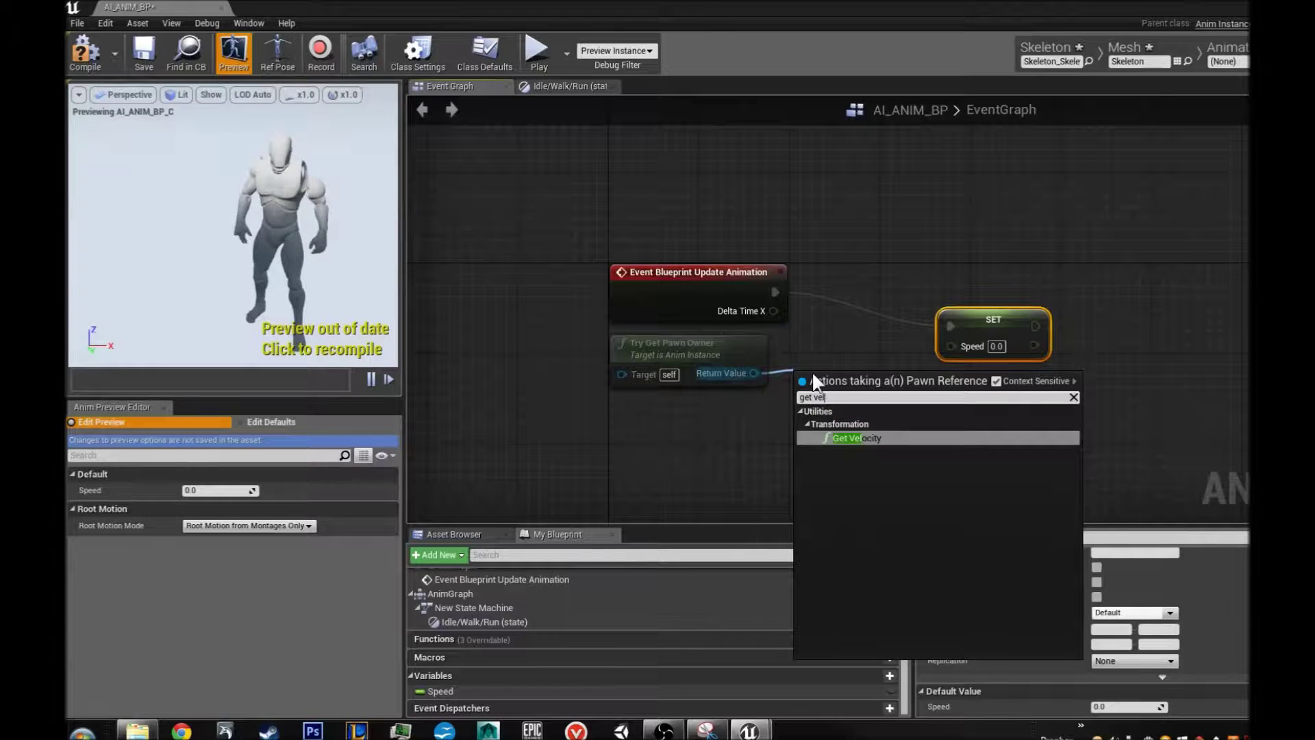
{"action": "key", "text": "Return"}
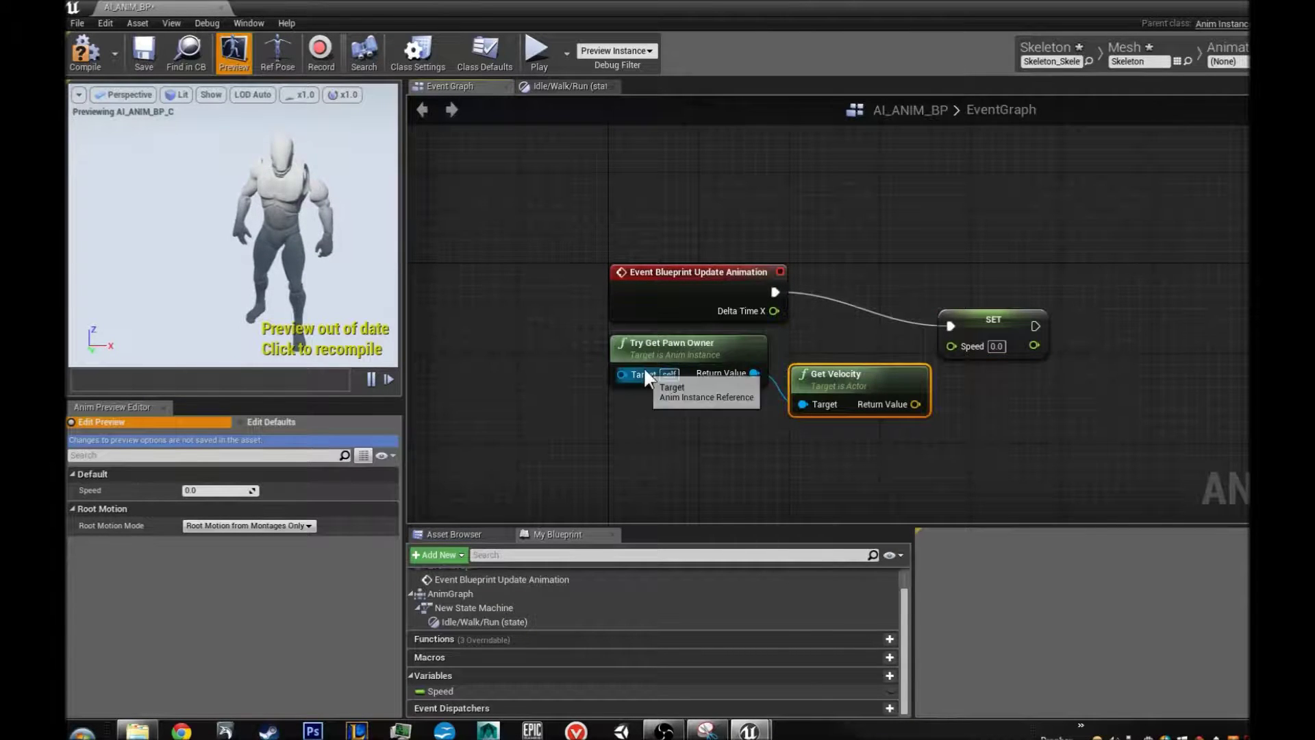
Step: Arrange Try Get Pawn Owner, Get Velocity and SET Speed, and try wiring velocity into Speed
{"action": "left_click_drag", "start_coordinate": [625, 342], "coordinate": [545, 340]}
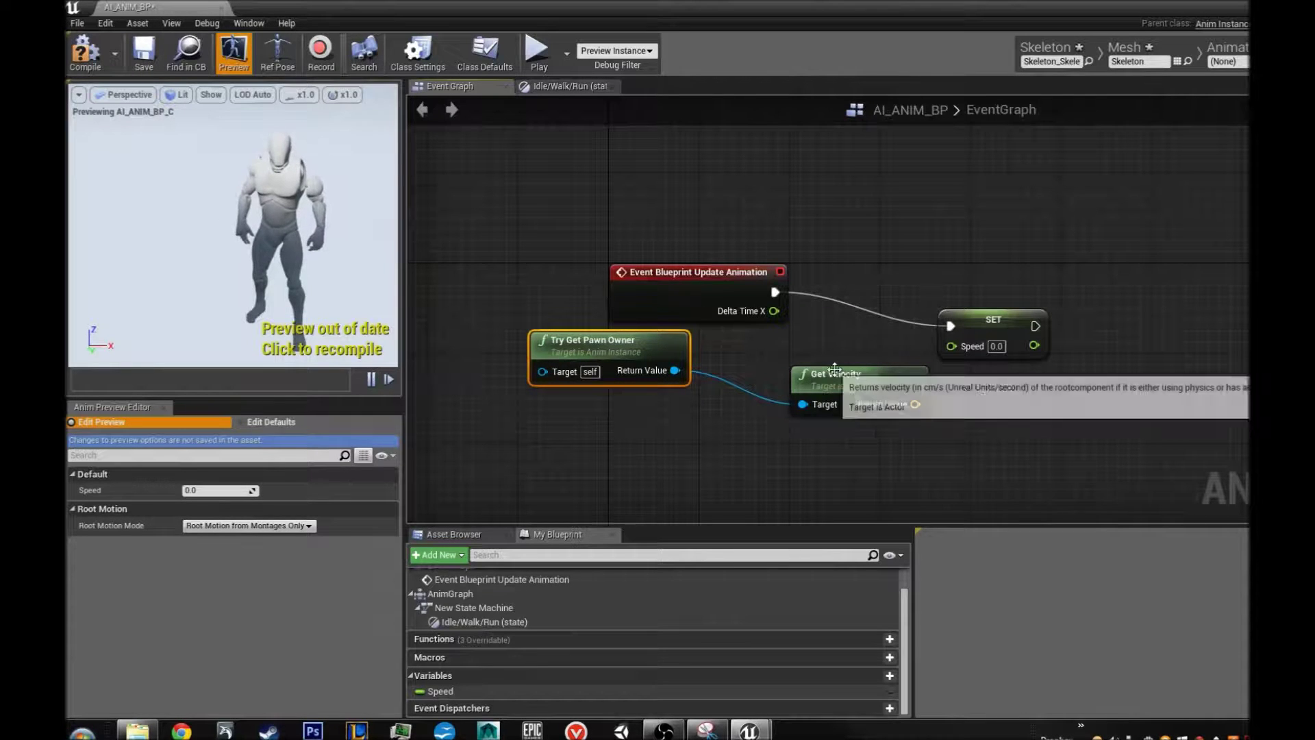
{"action": "left_click_drag", "start_coordinate": [816, 373], "coordinate": [723, 349]}
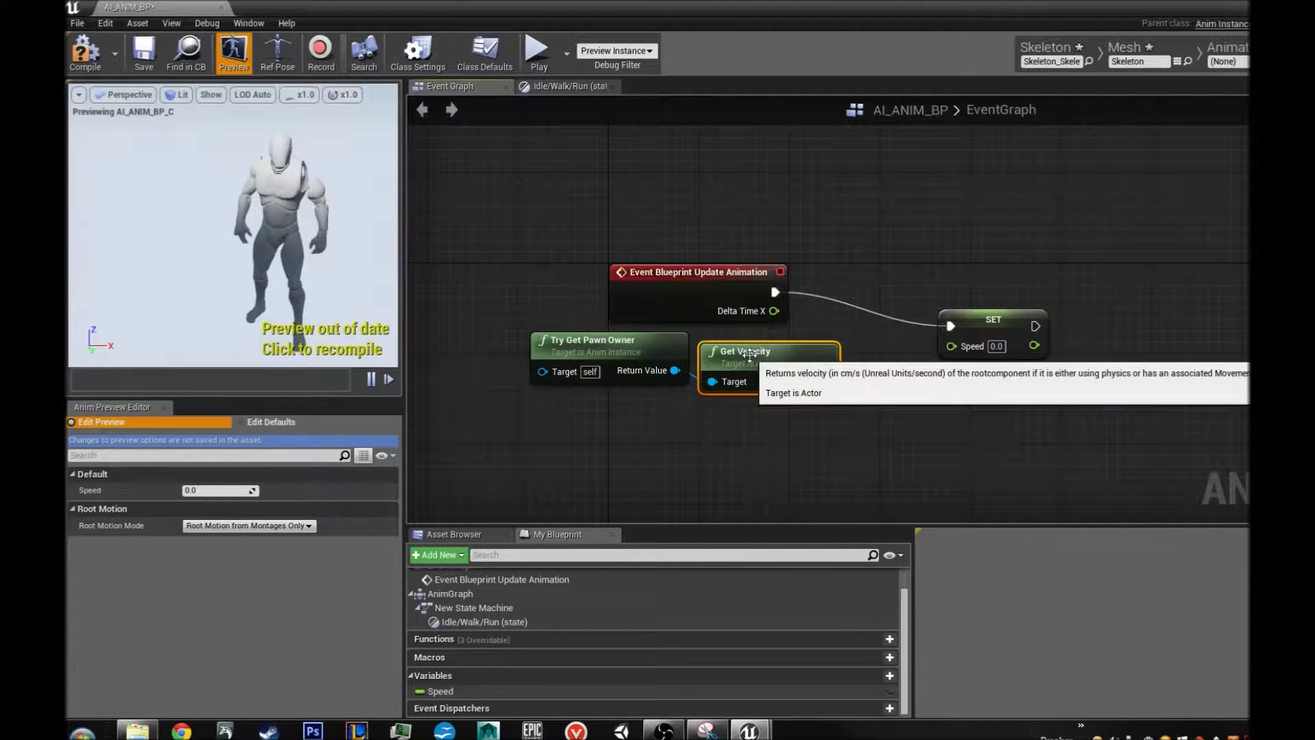
{"action": "left_click_drag", "start_coordinate": [984, 319], "coordinate": [1007, 286]}
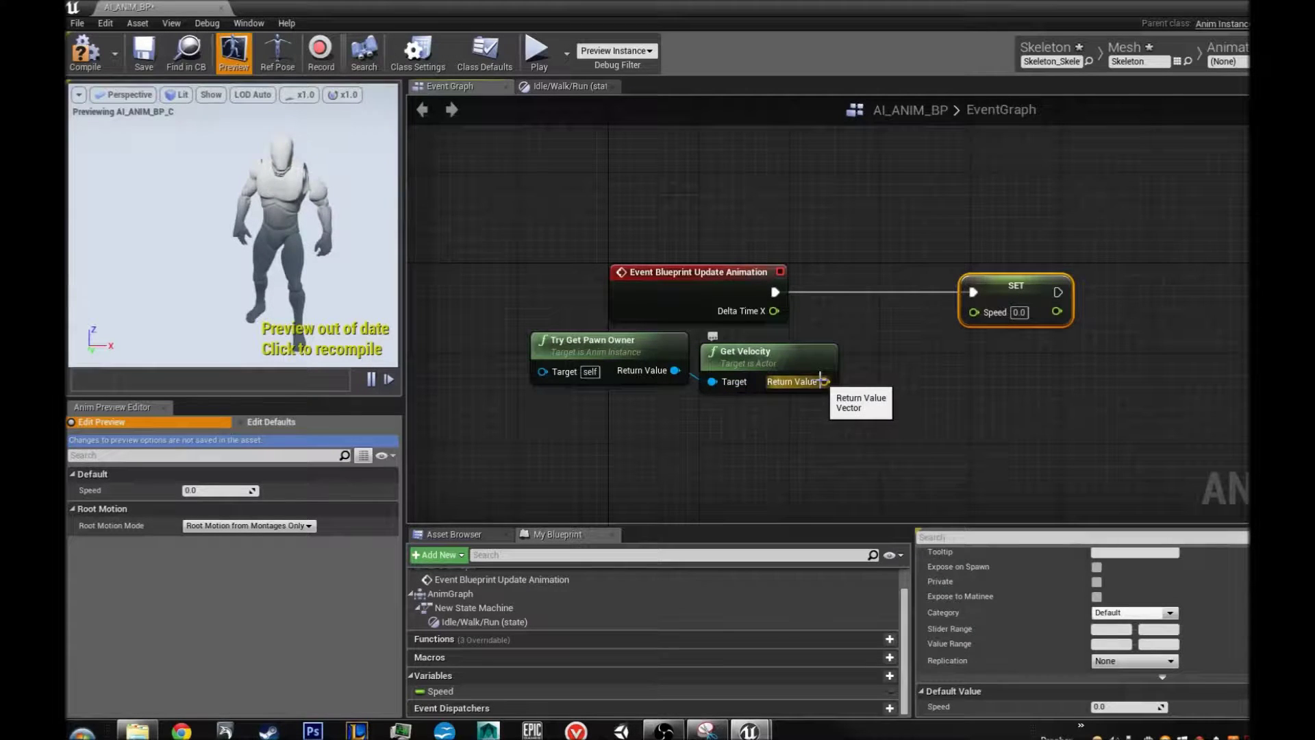
{"action": "left_click_drag", "start_coordinate": [824, 381], "coordinate": [974, 309]}
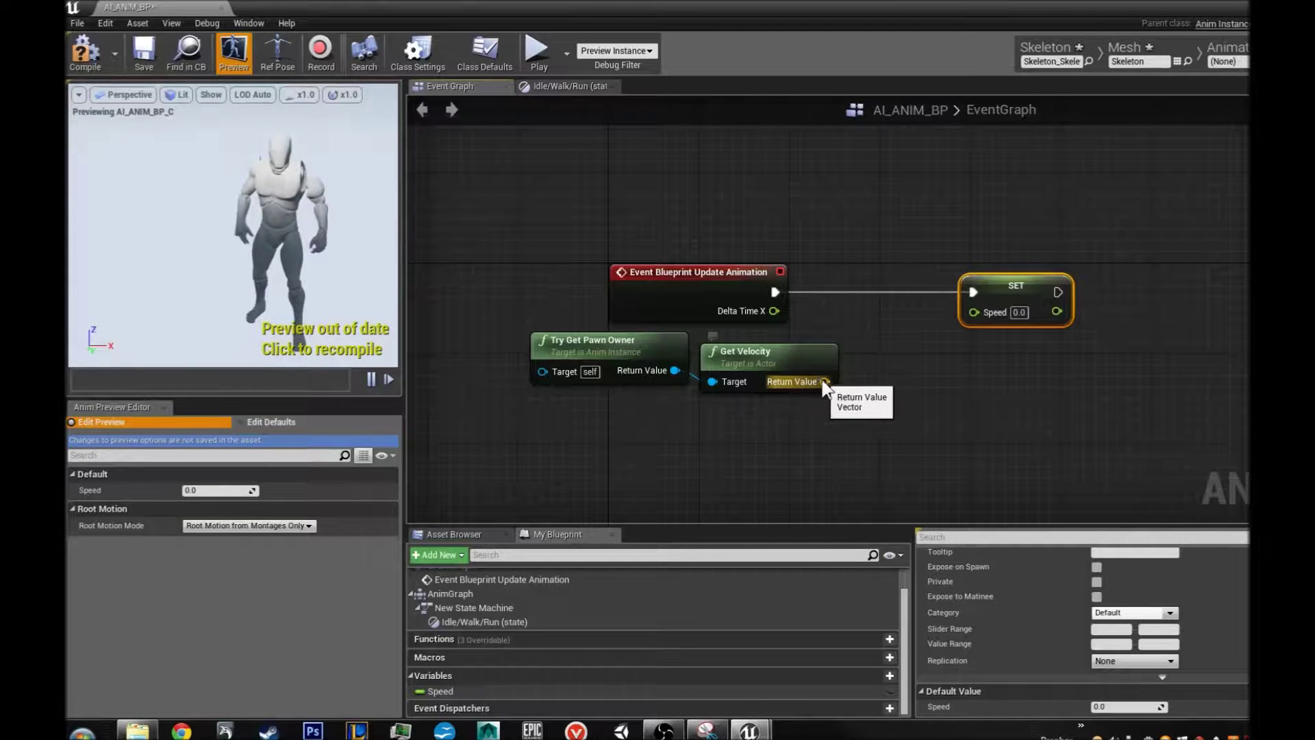
{"action": "left_click_drag", "start_coordinate": [824, 382], "coordinate": [891, 409]}
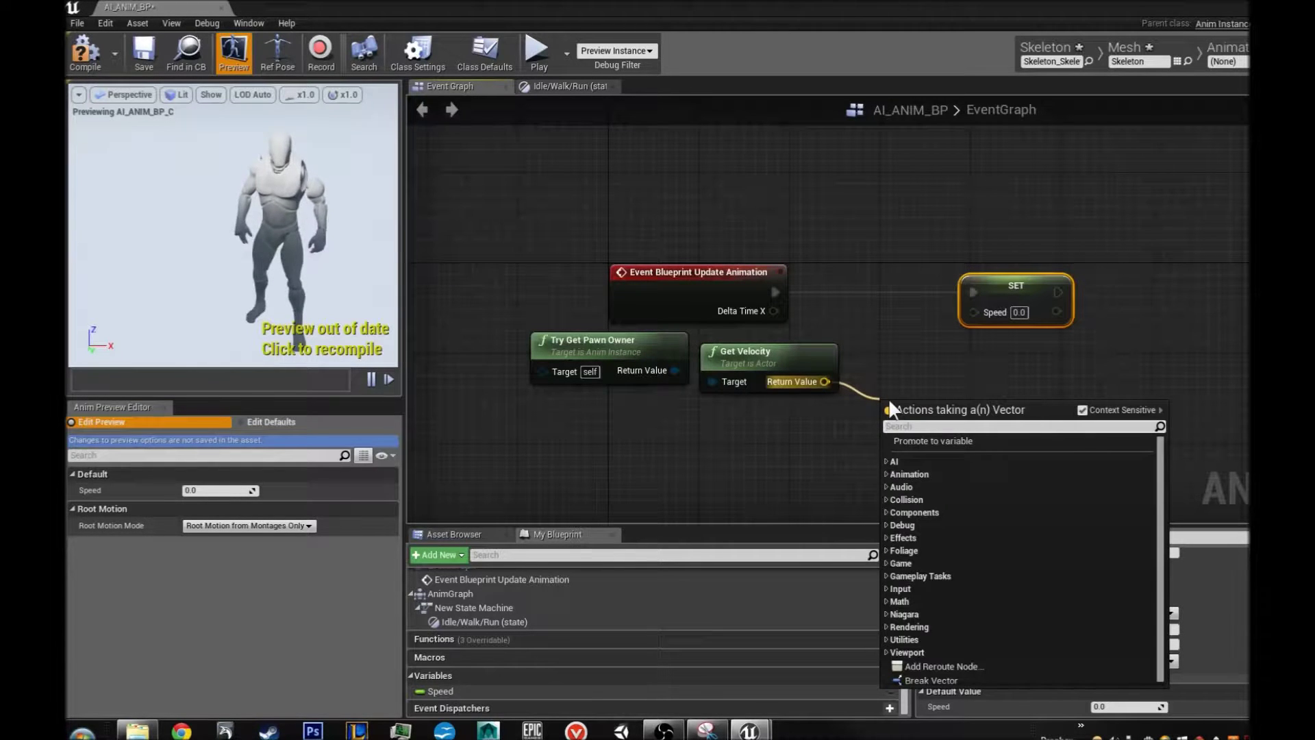
Step: Add a VectorLength node from Get Velocity, feed it into SET Speed, and tidy the chain
{"action": "type", "text": "g"}
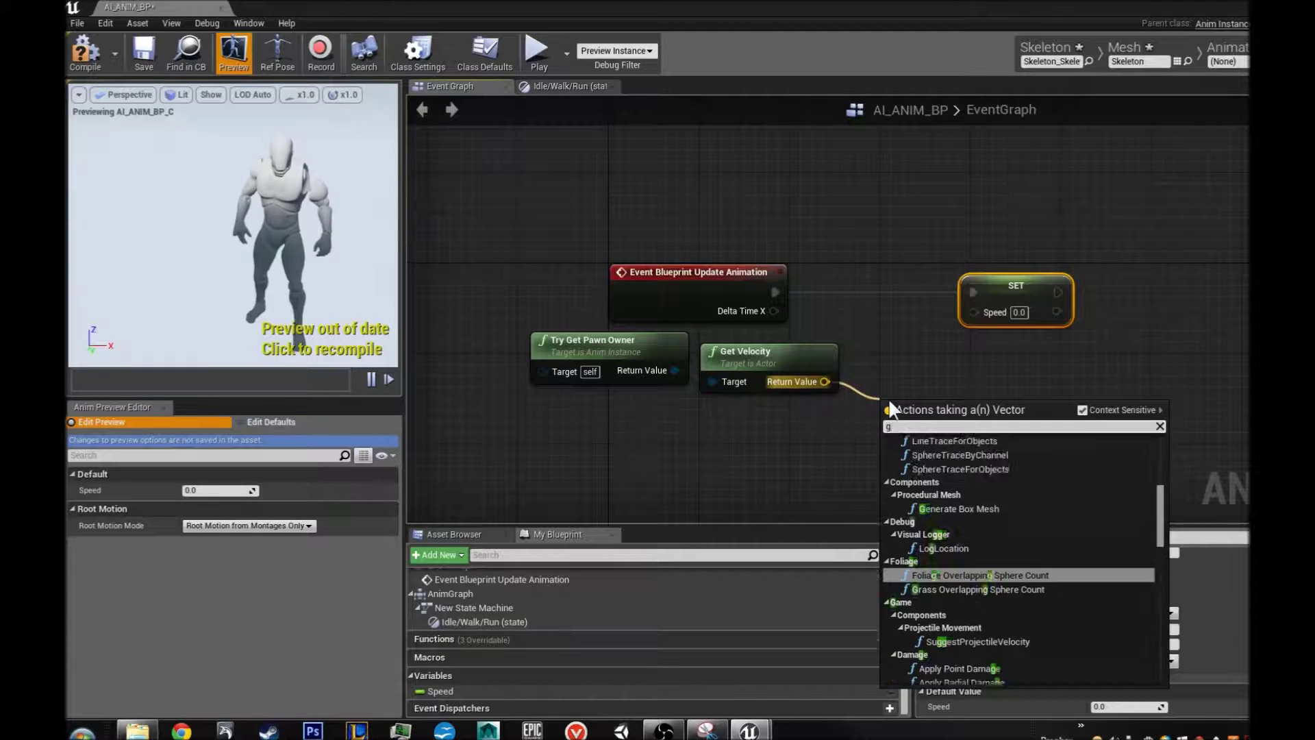
{"action": "key", "text": "BackSpace"}
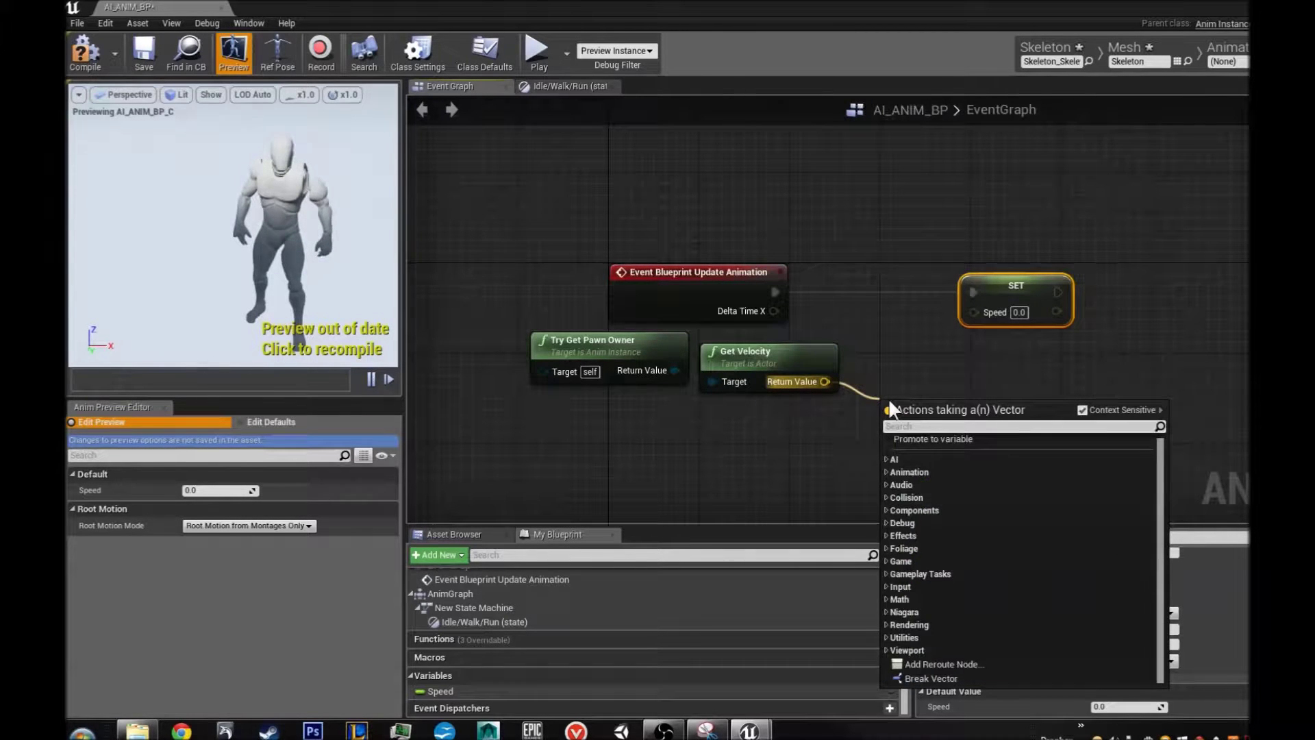
{"action": "type", "text": "vector le"}
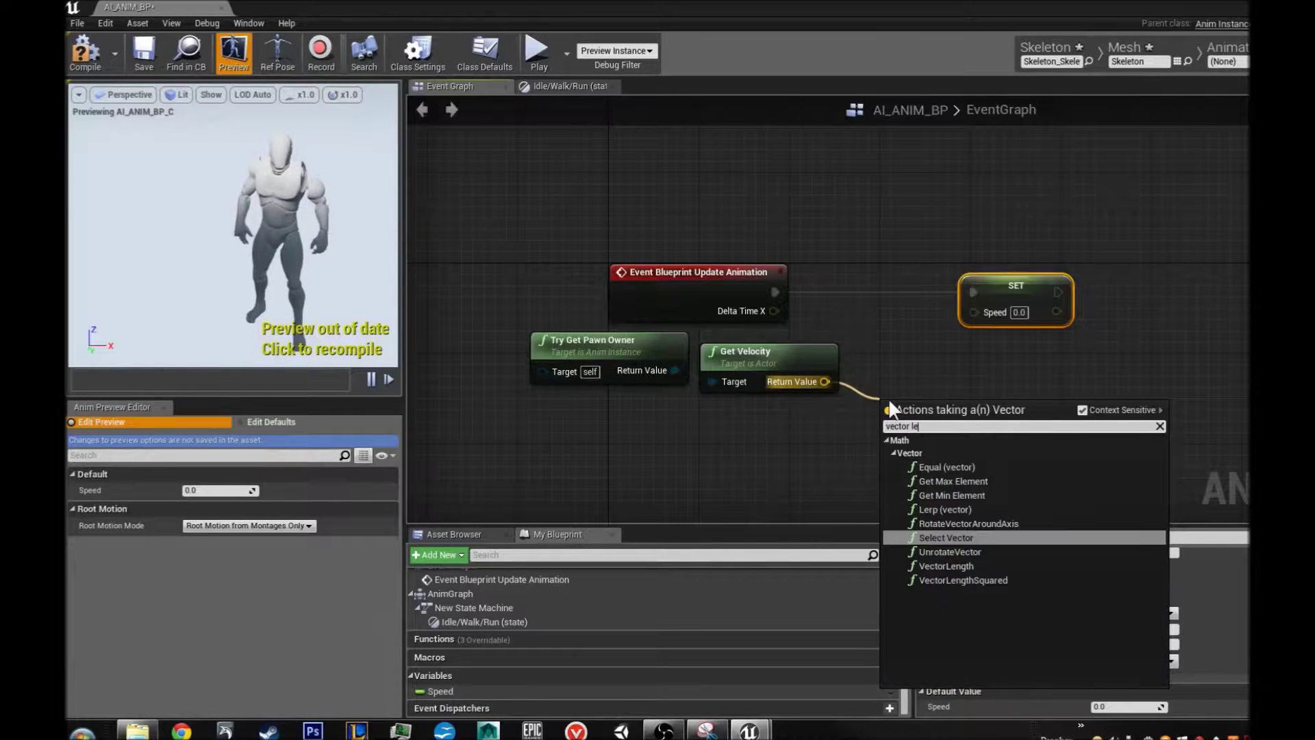
{"action": "left_click", "coordinate": [959, 565]}
{"action": "left_click_drag", "start_coordinate": [943, 411], "coordinate": [909, 365]}
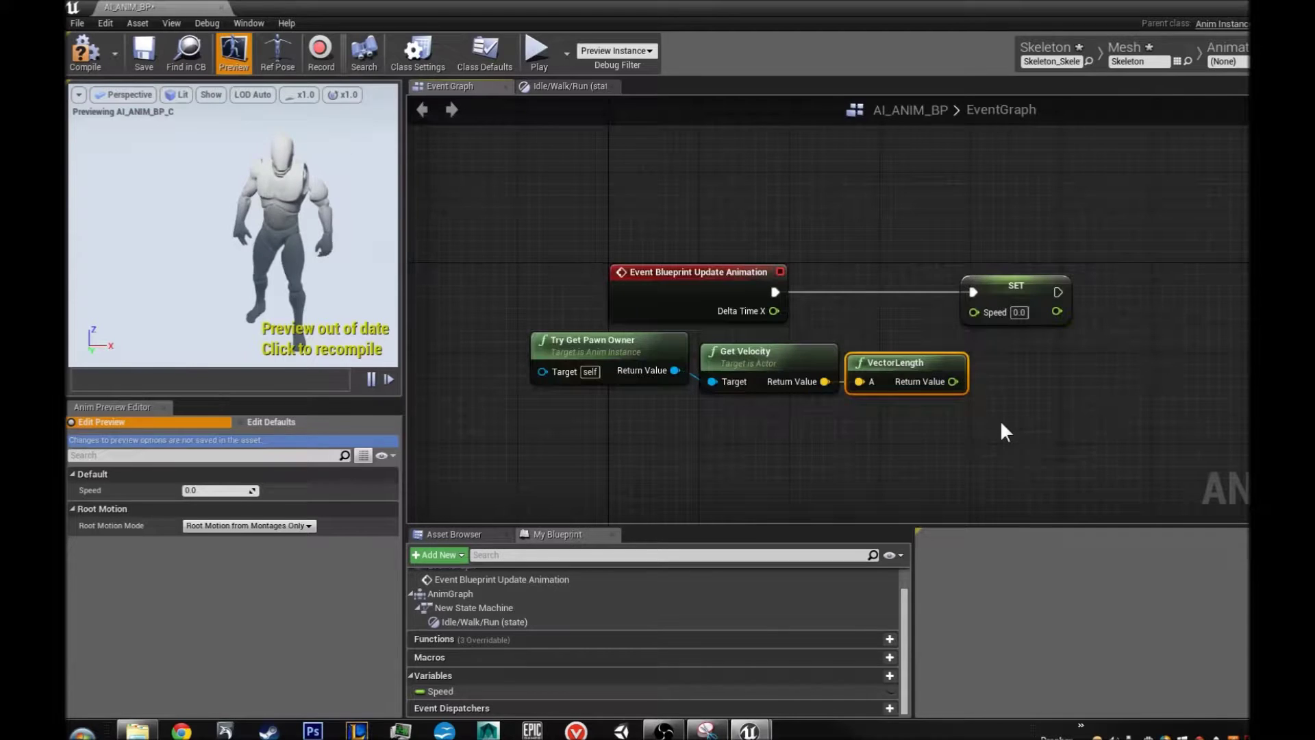
{"action": "left_click_drag", "start_coordinate": [954, 381], "coordinate": [975, 311]}
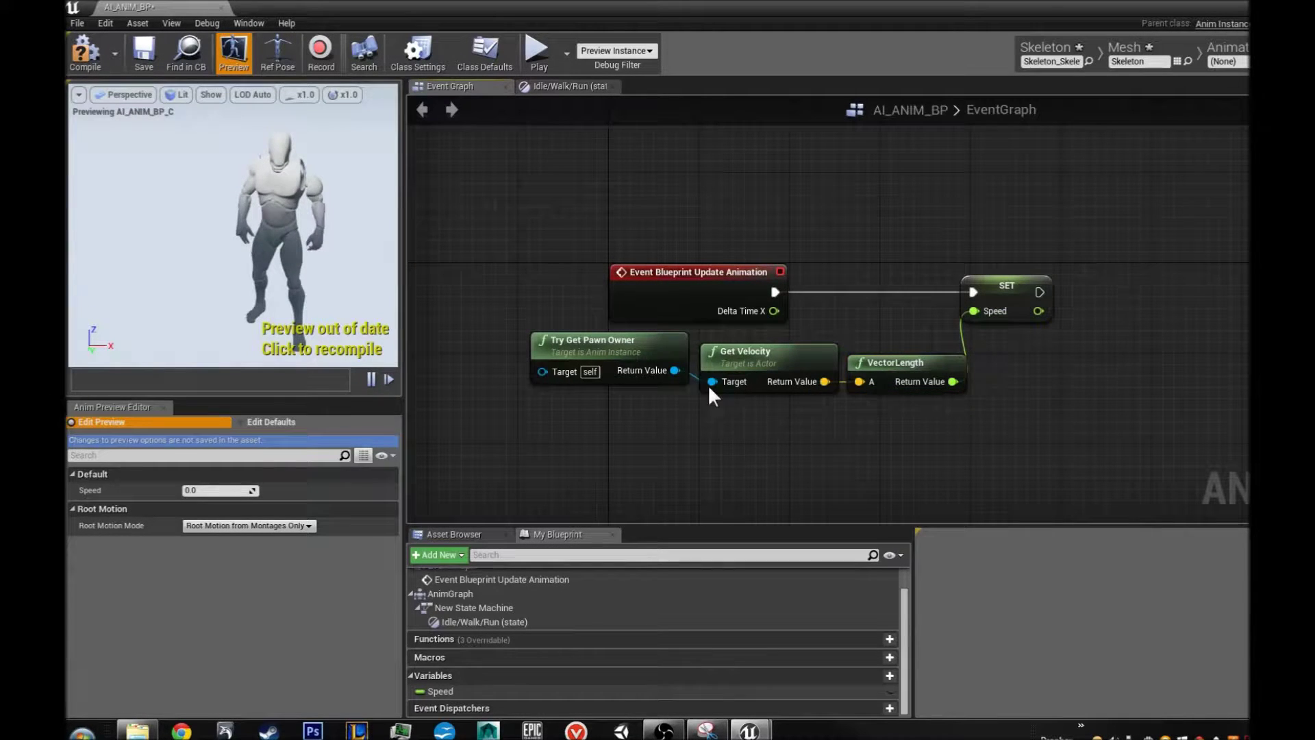
{"action": "left_click_drag", "start_coordinate": [617, 346], "coordinate": [558, 345]}
{"action": "left_click_drag", "start_coordinate": [763, 366], "coordinate": [728, 355]}
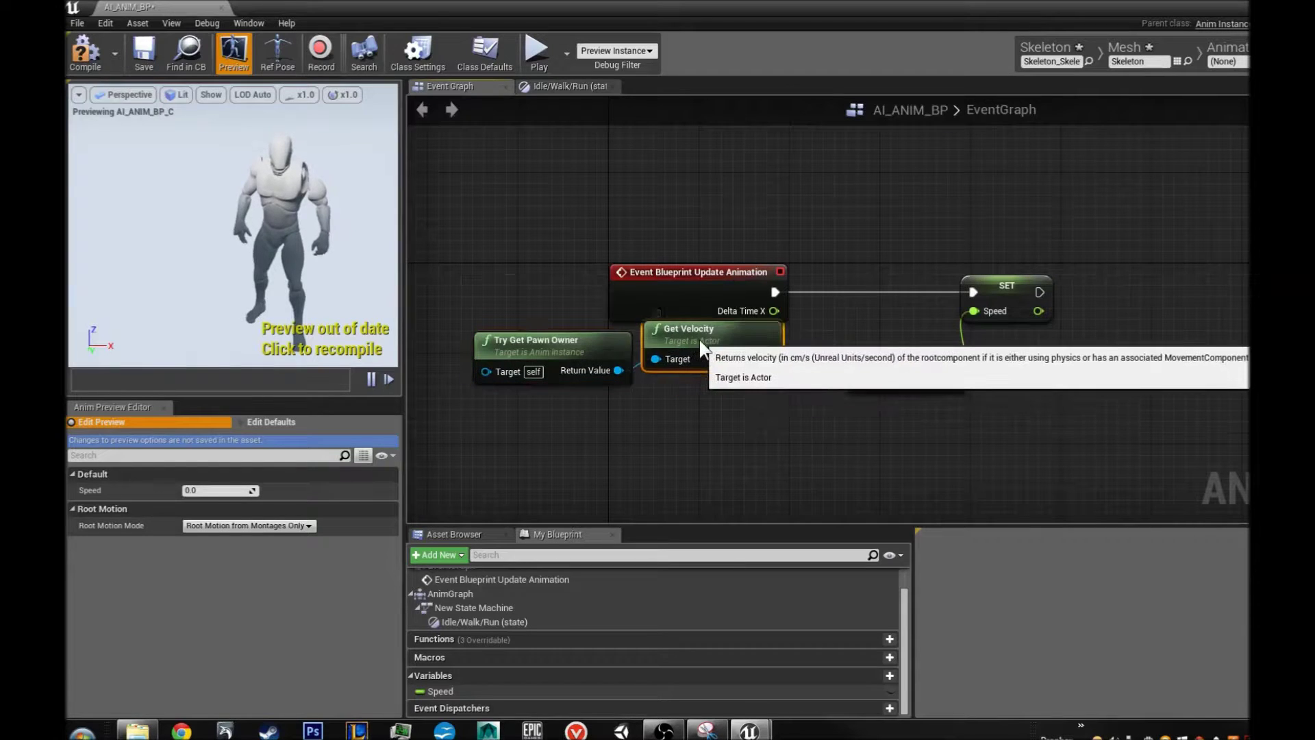
{"action": "left_click_drag", "start_coordinate": [903, 360], "coordinate": [879, 348]}
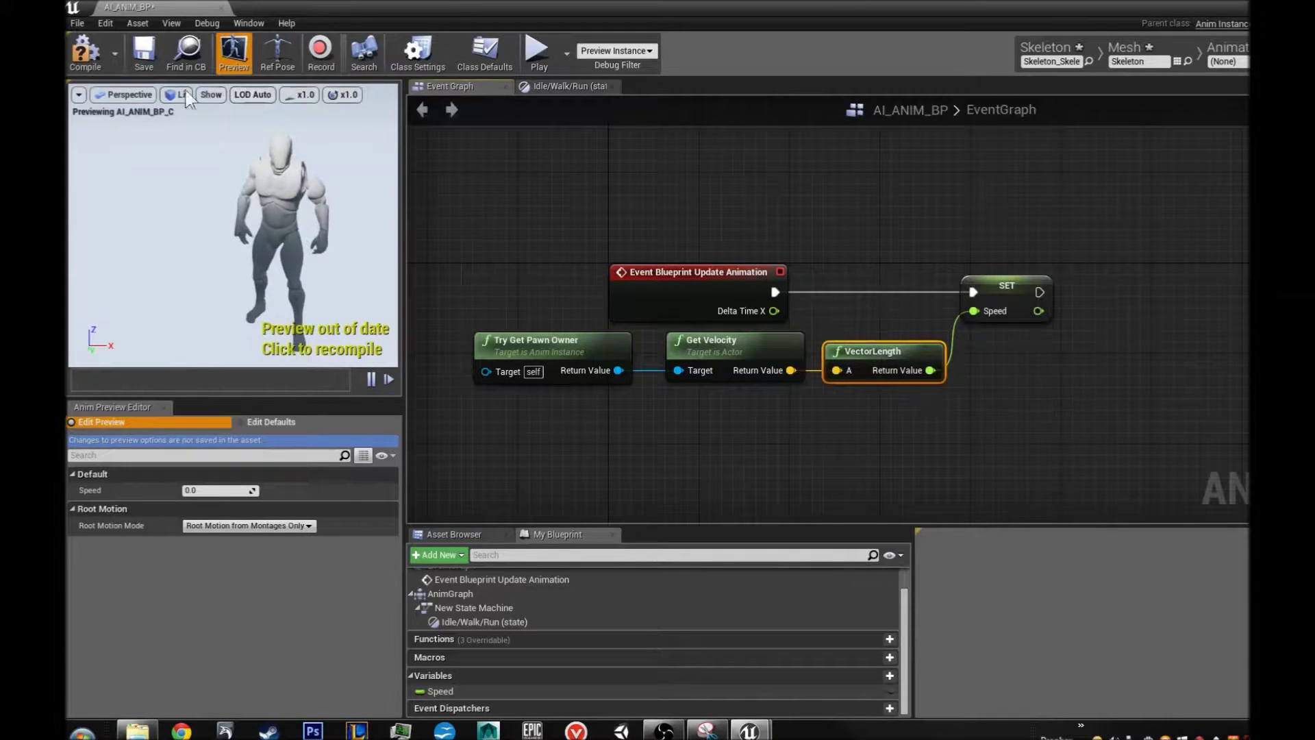
Step: Compile and set the Speed variable's default value to 100
{"action": "left_click", "coordinate": [81, 51]}
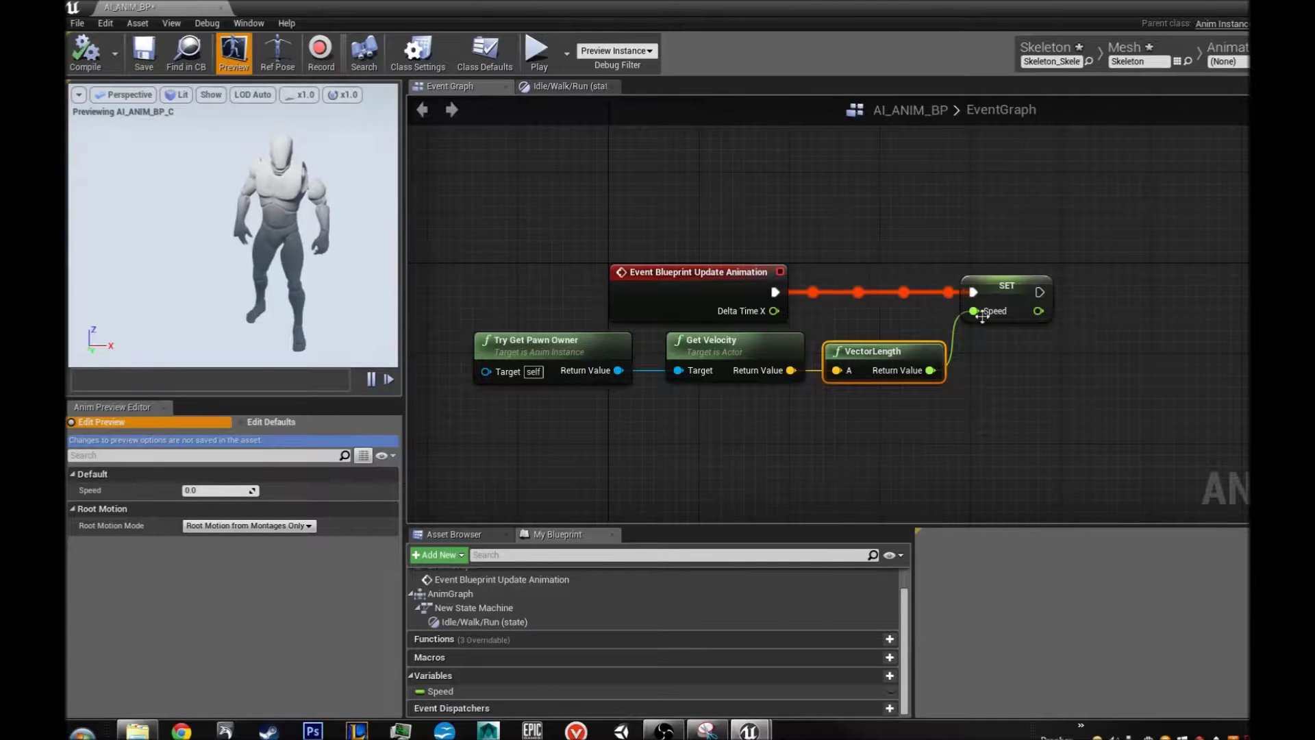
{"action": "left_click", "coordinate": [1006, 300]}
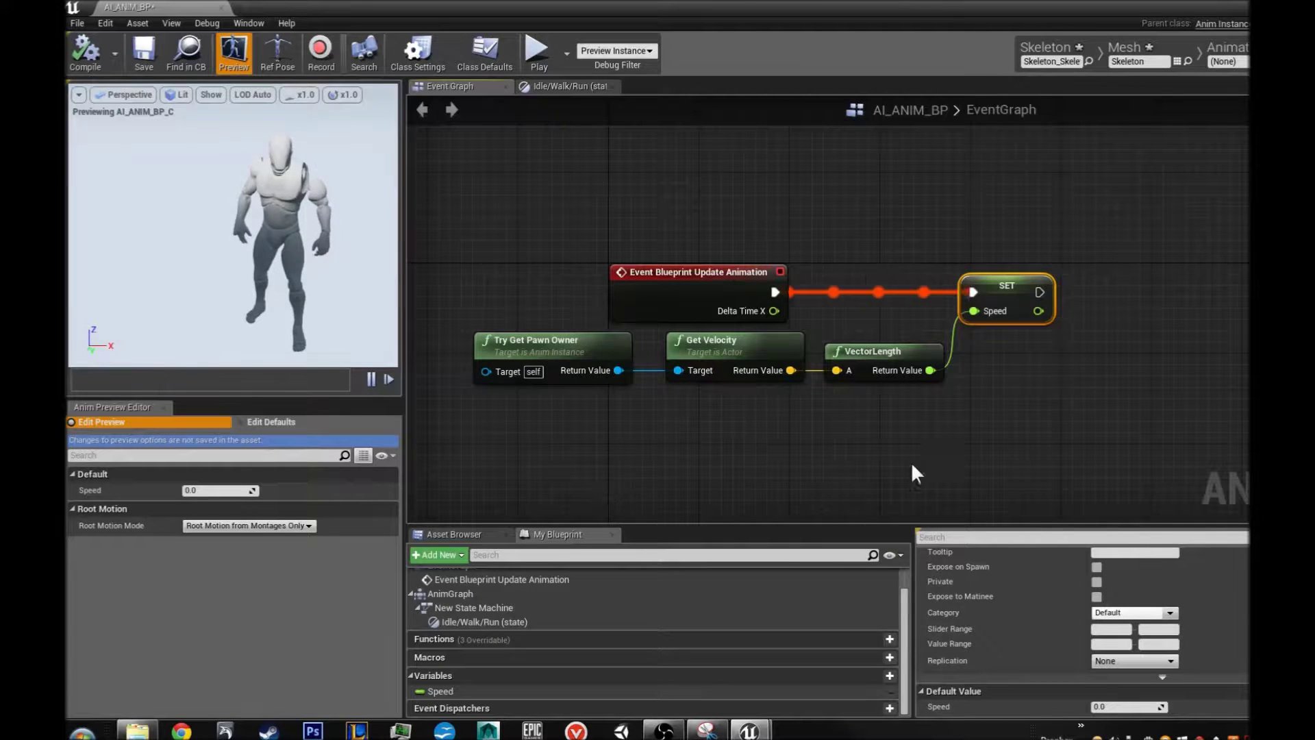
{"action": "left_click", "coordinate": [1113, 706]}
{"action": "type", "text": "100"}
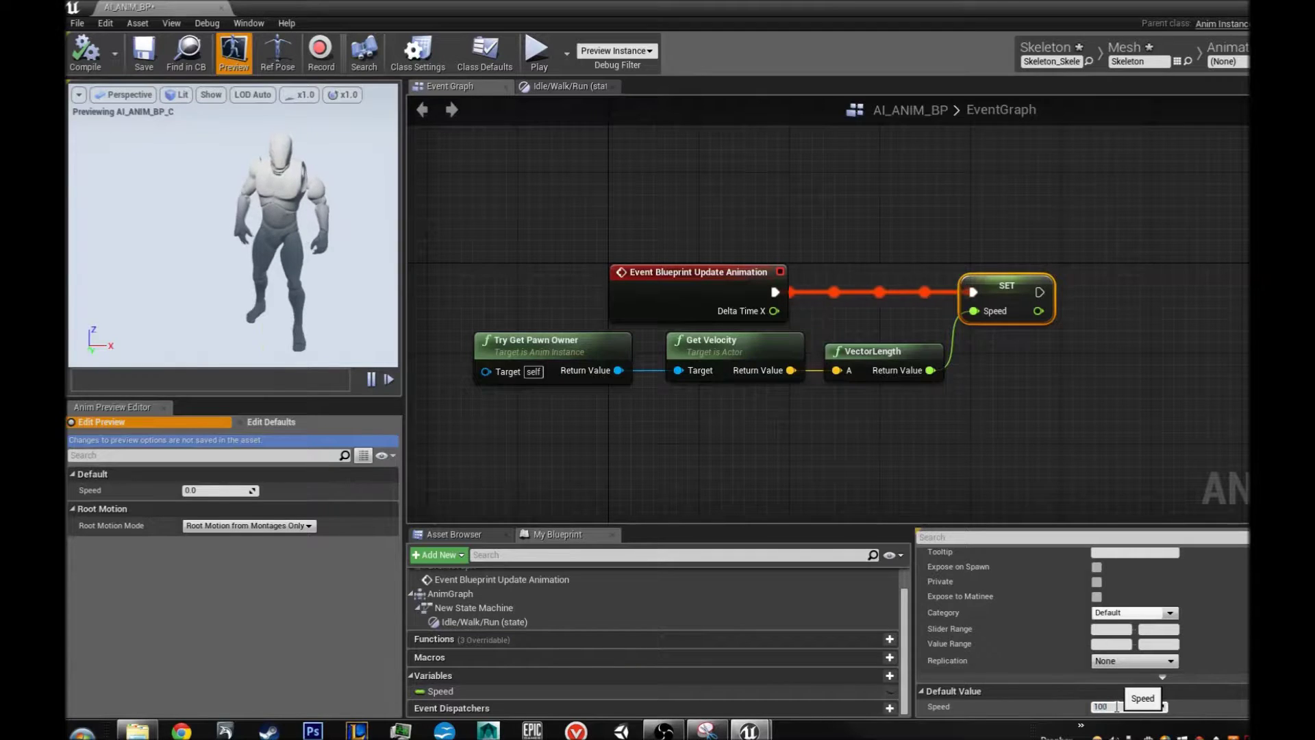
{"action": "key", "text": "Return"}
Step: Recompile, then browse Content > AI > Skeleton and open the Skeleton asset
{"action": "left_click", "coordinate": [85, 49]}
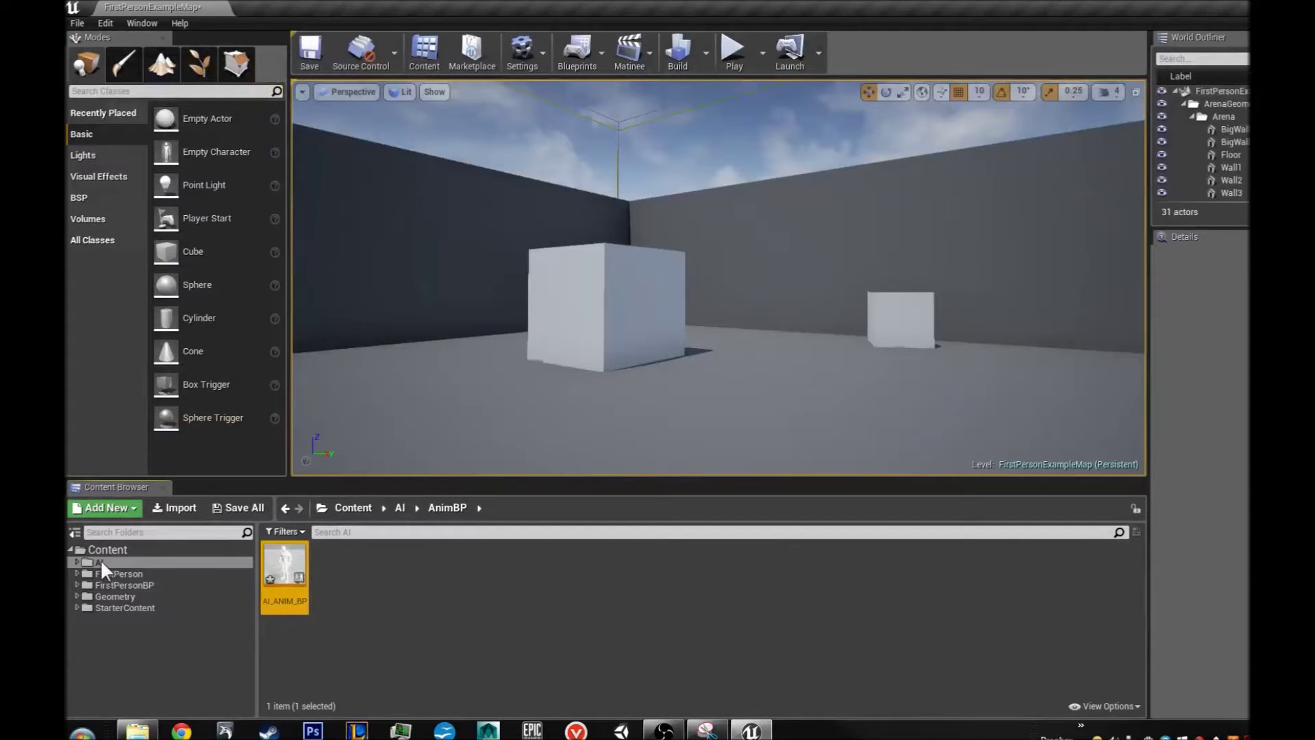
{"action": "left_click", "coordinate": [100, 561]}
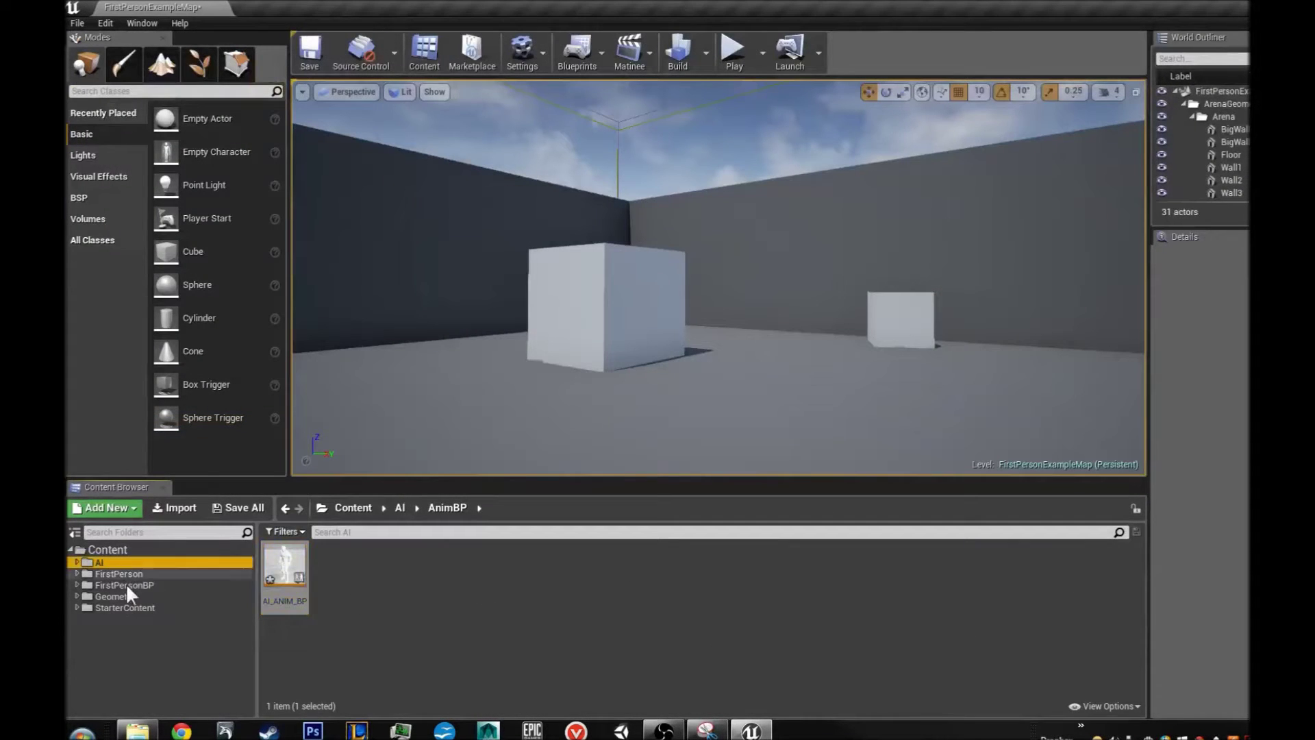
{"action": "left_click", "coordinate": [108, 551]}
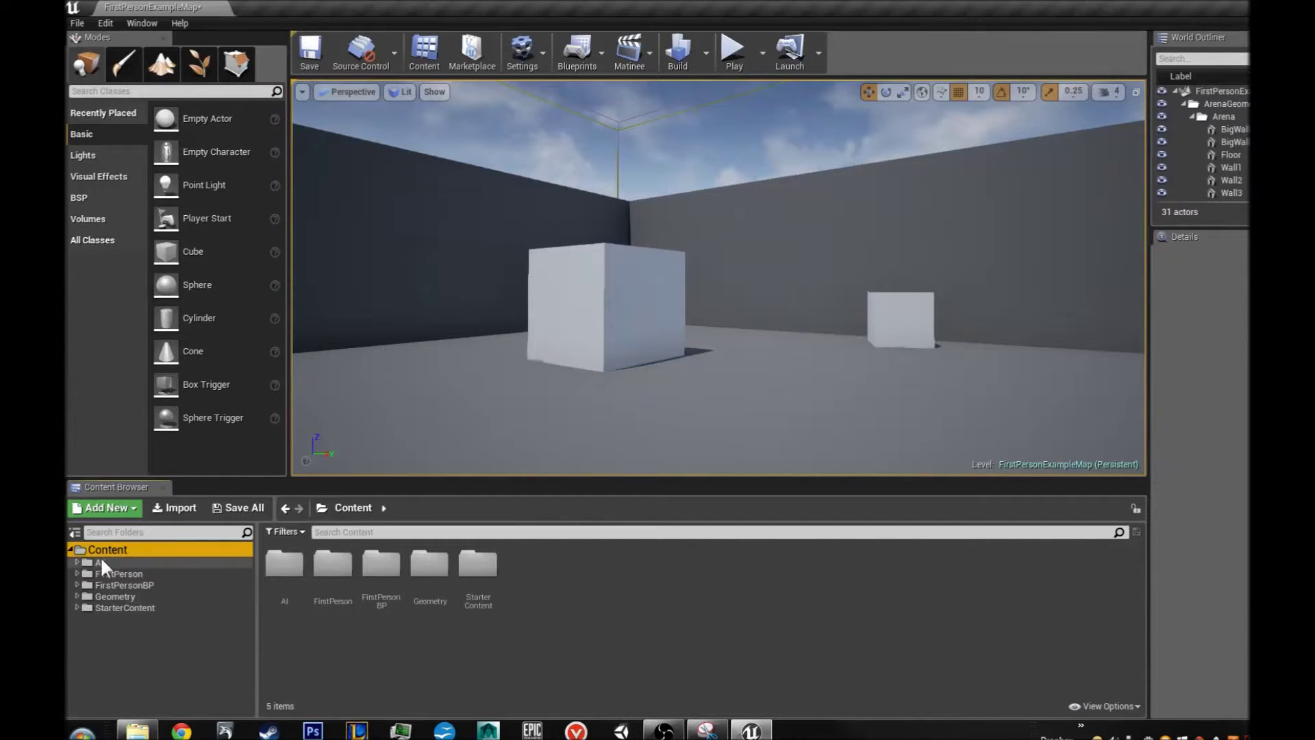
{"action": "left_click", "coordinate": [284, 567]}
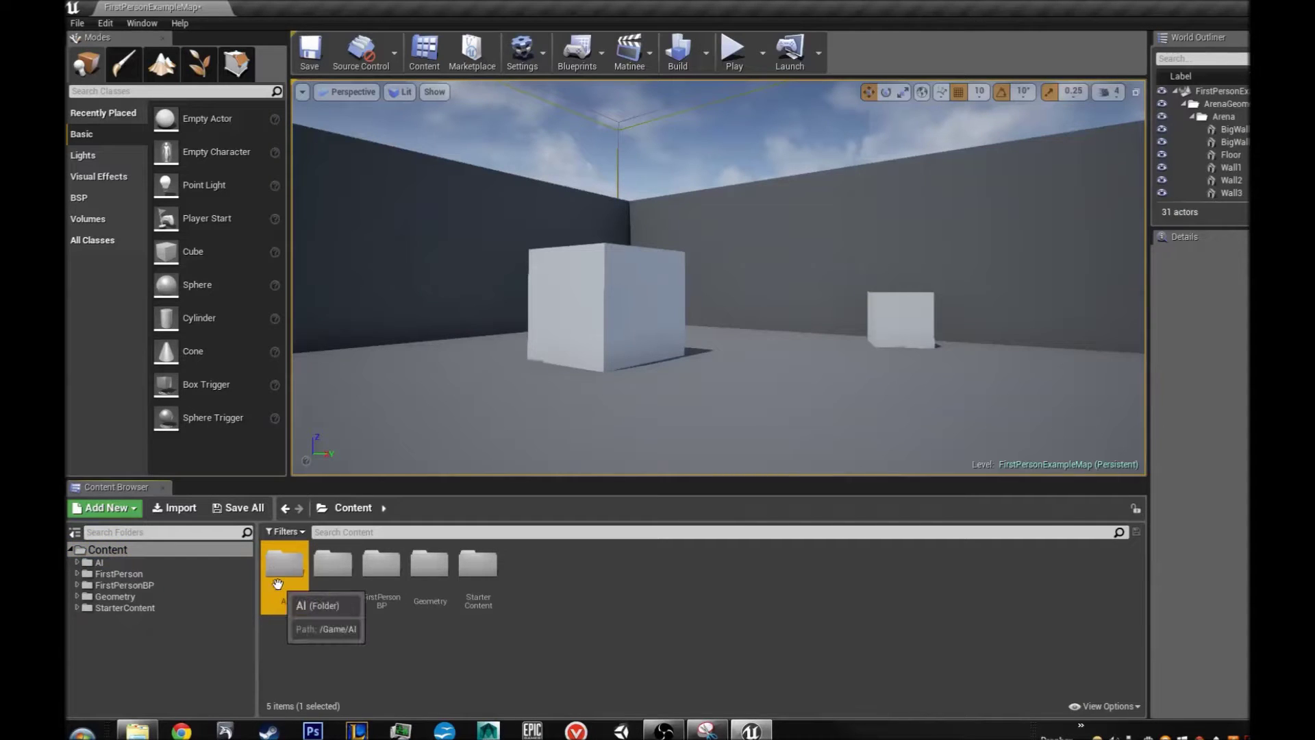
{"action": "double_click", "coordinate": [281, 593]}
{"action": "left_click", "coordinate": [381, 572]}
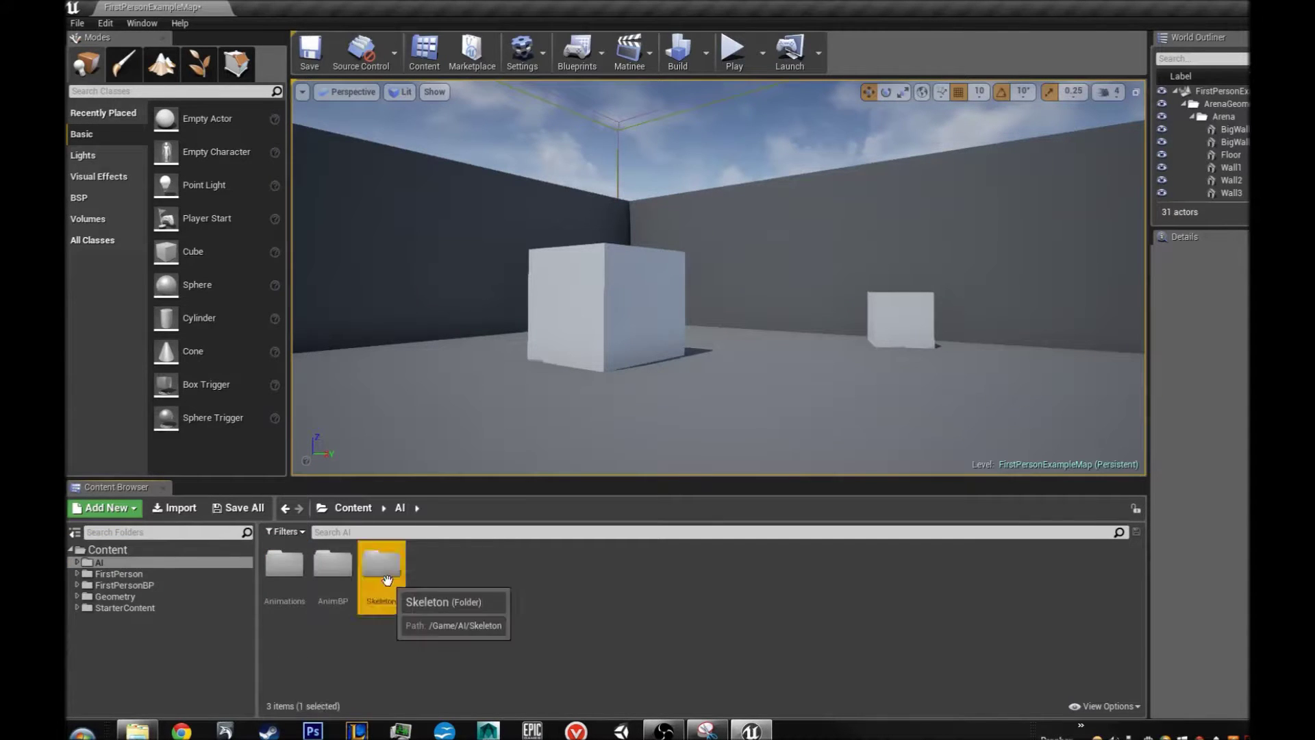
{"action": "double_click", "coordinate": [381, 572]}
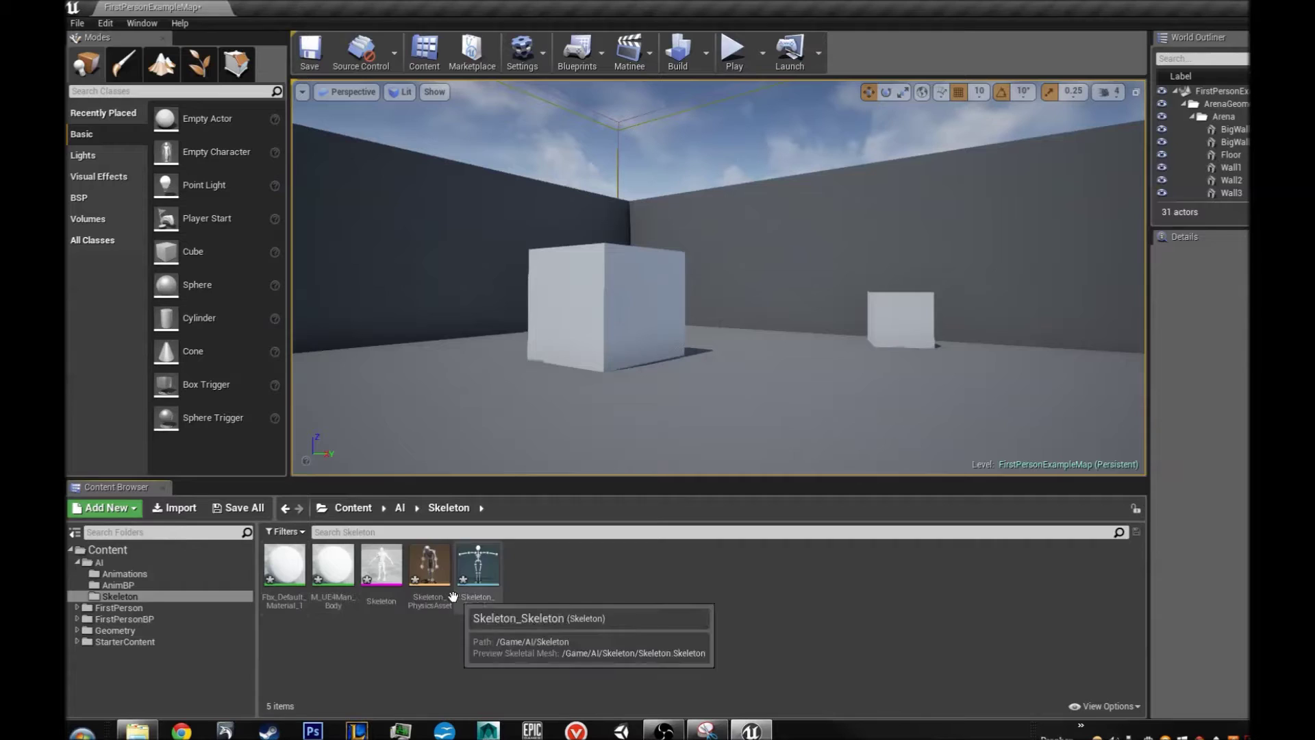
{"action": "double_click", "coordinate": [381, 582]}
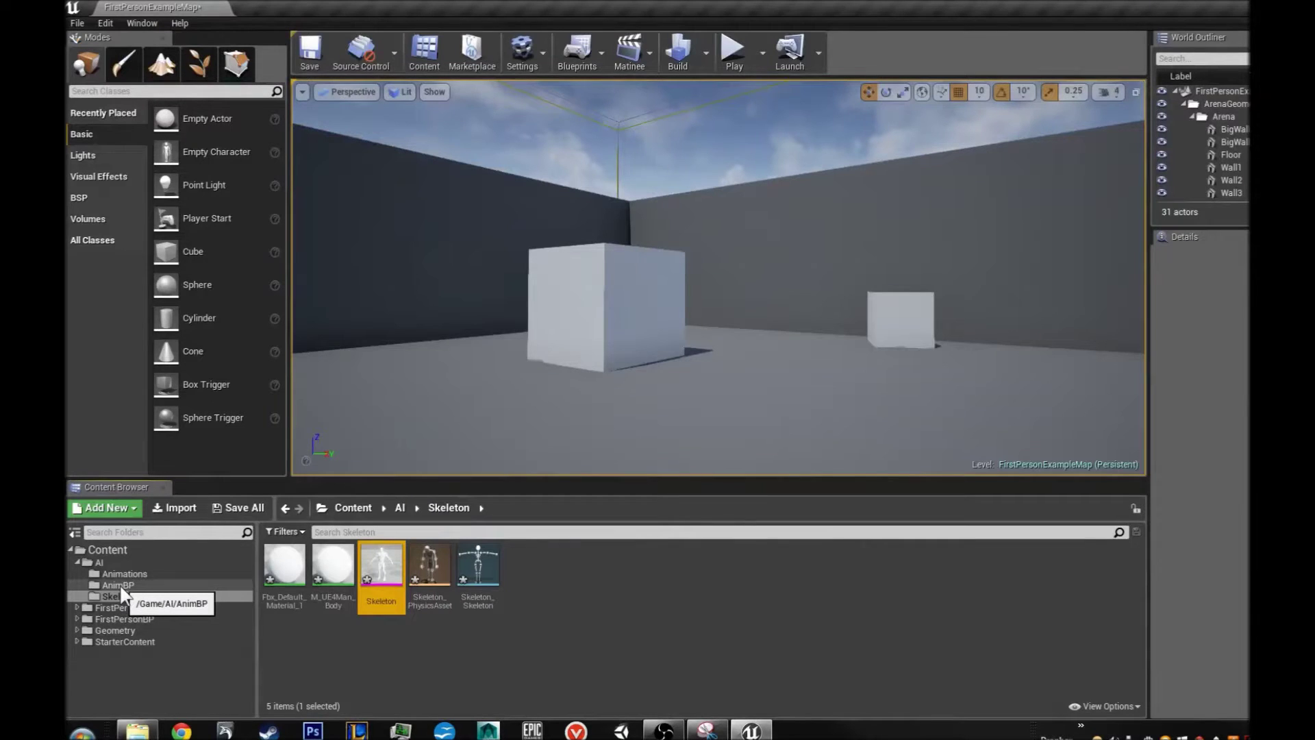
Step: Look through the AnimBP and Animations folders and reopen AI_ANIM_BP from AnimBP
{"action": "left_click", "coordinate": [122, 586]}
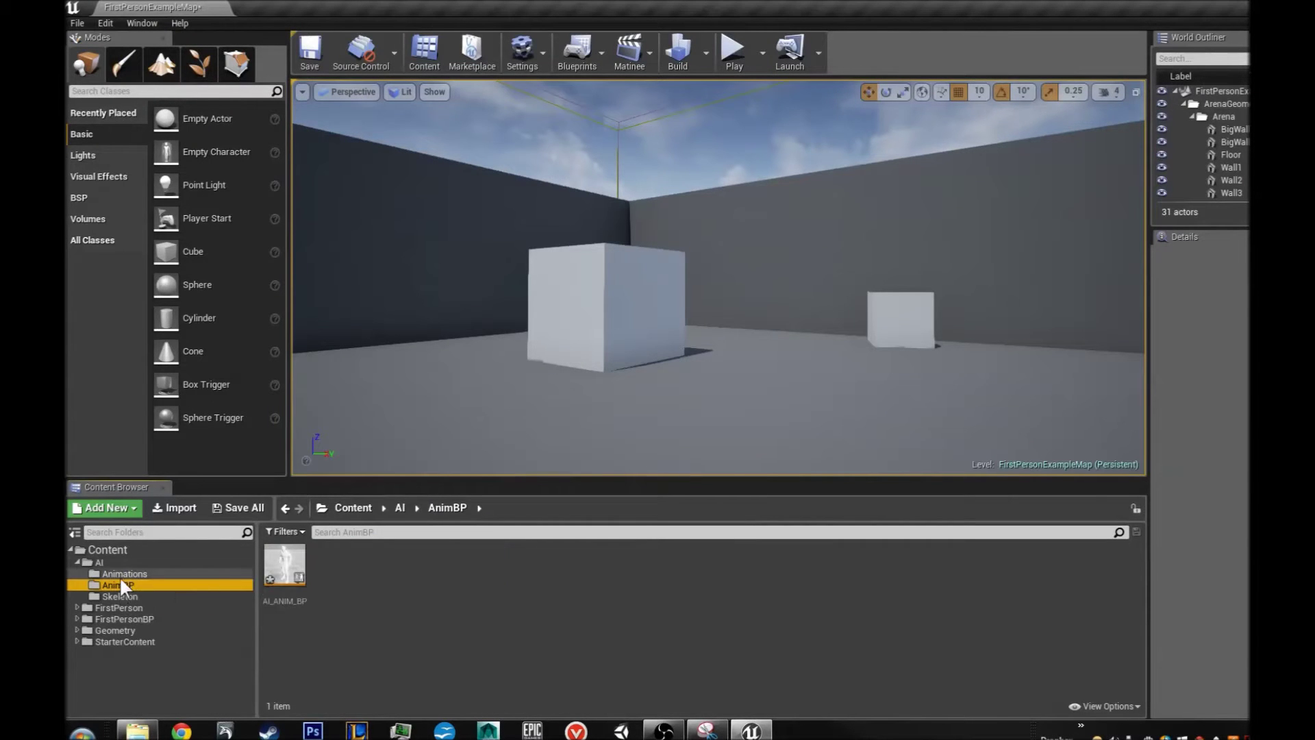
{"action": "left_click", "coordinate": [123, 576]}
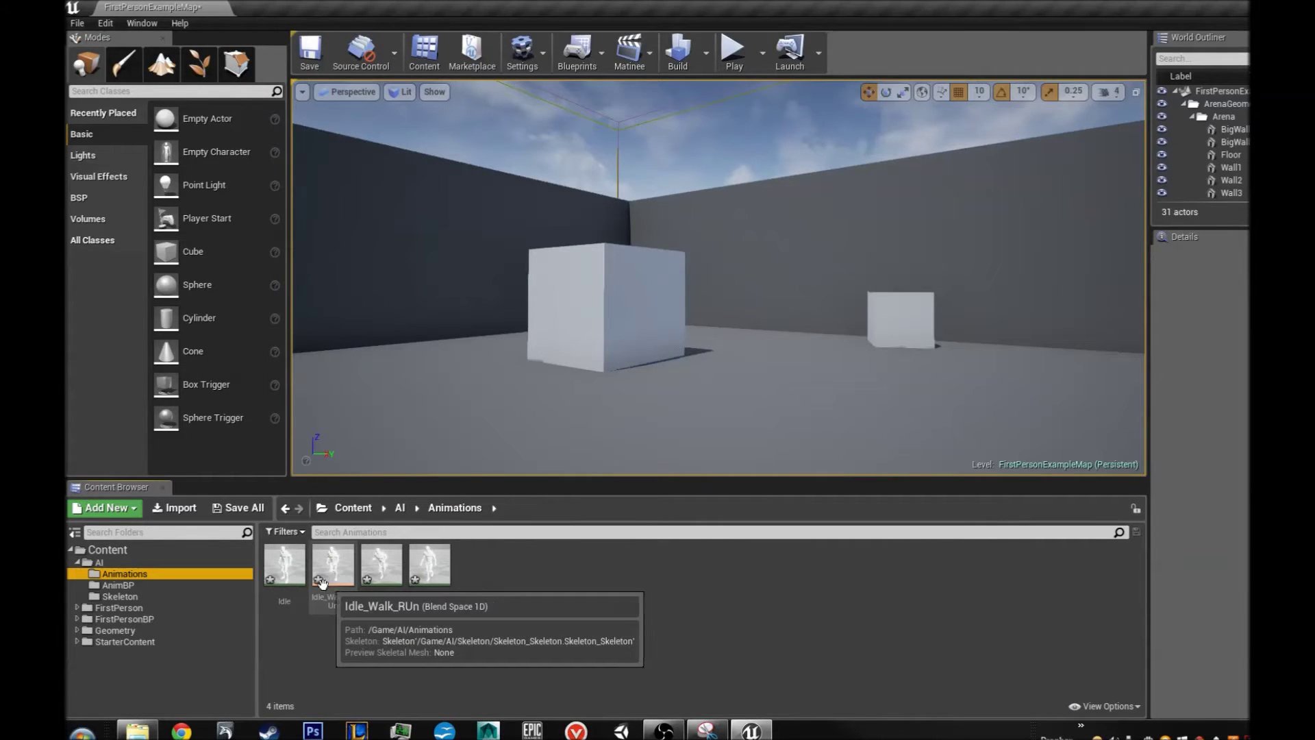
{"action": "left_click", "coordinate": [120, 586]}
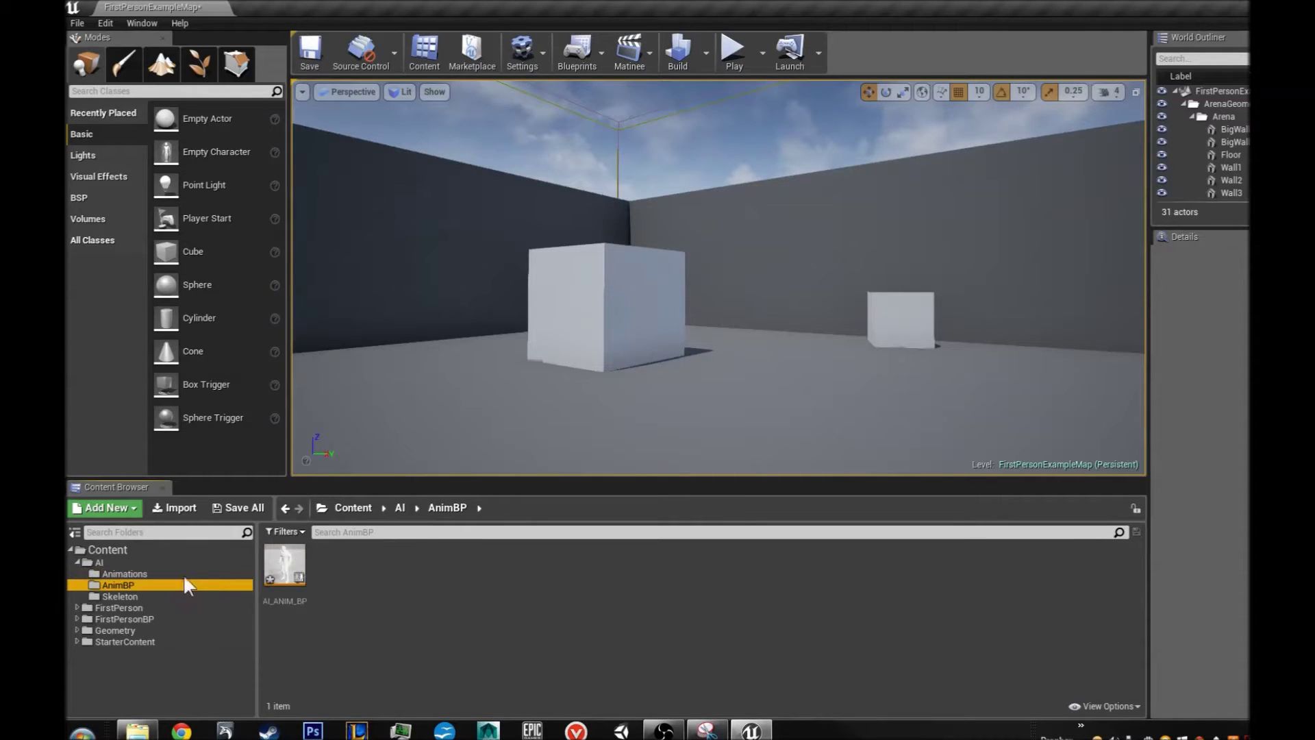
{"action": "double_click", "coordinate": [298, 563]}
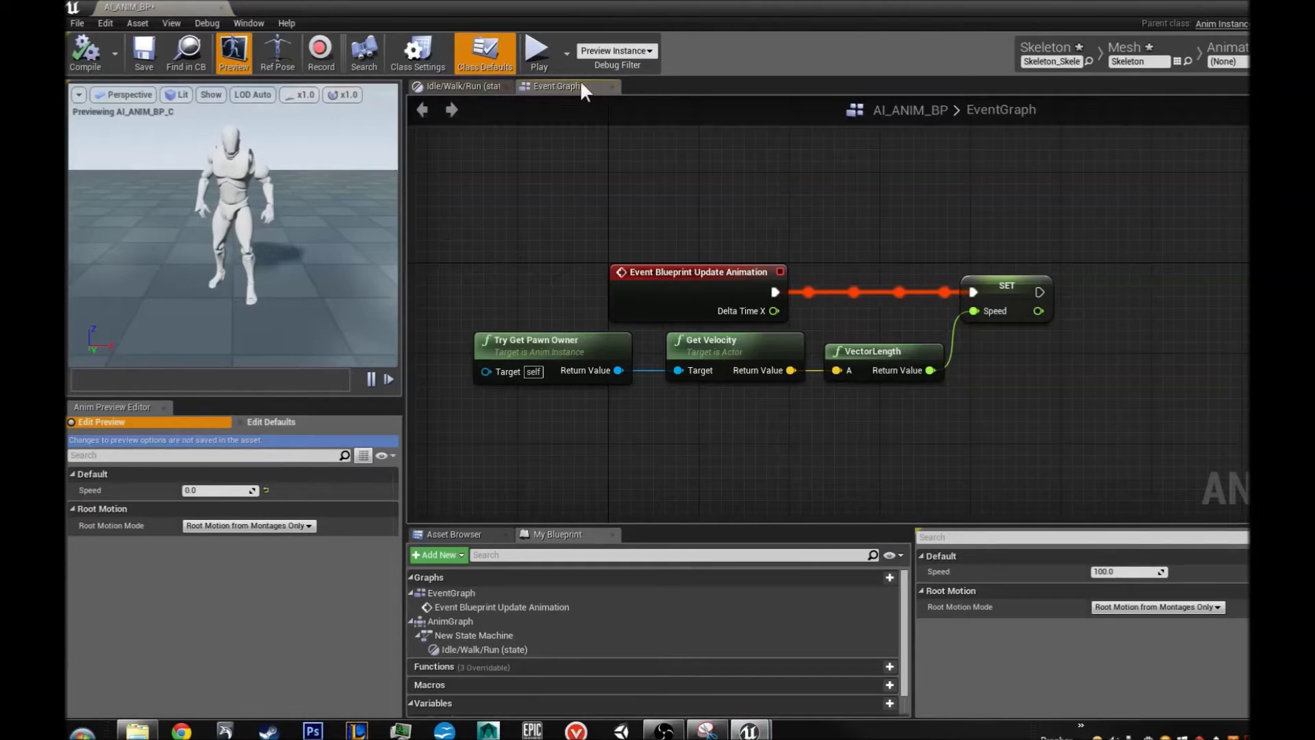
{"action": "left_click", "coordinate": [479, 87]}
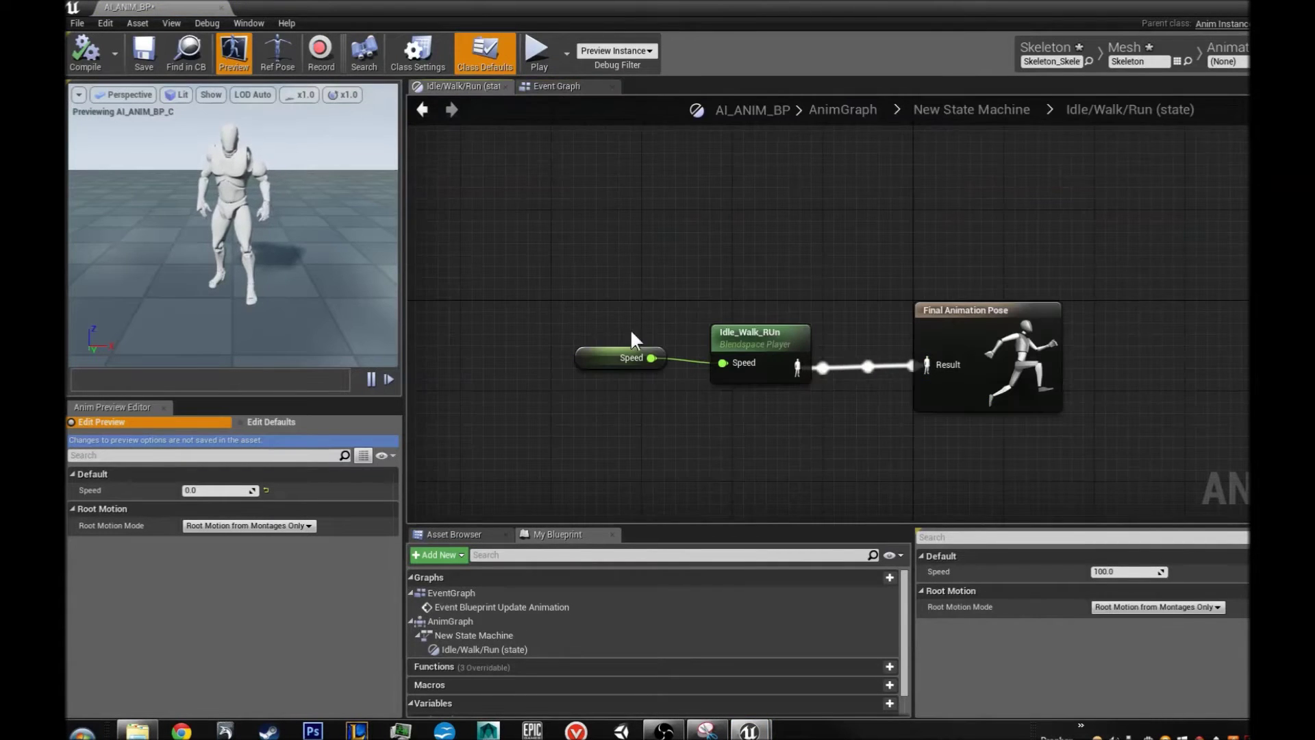
{"action": "left_click", "coordinate": [552, 88]}
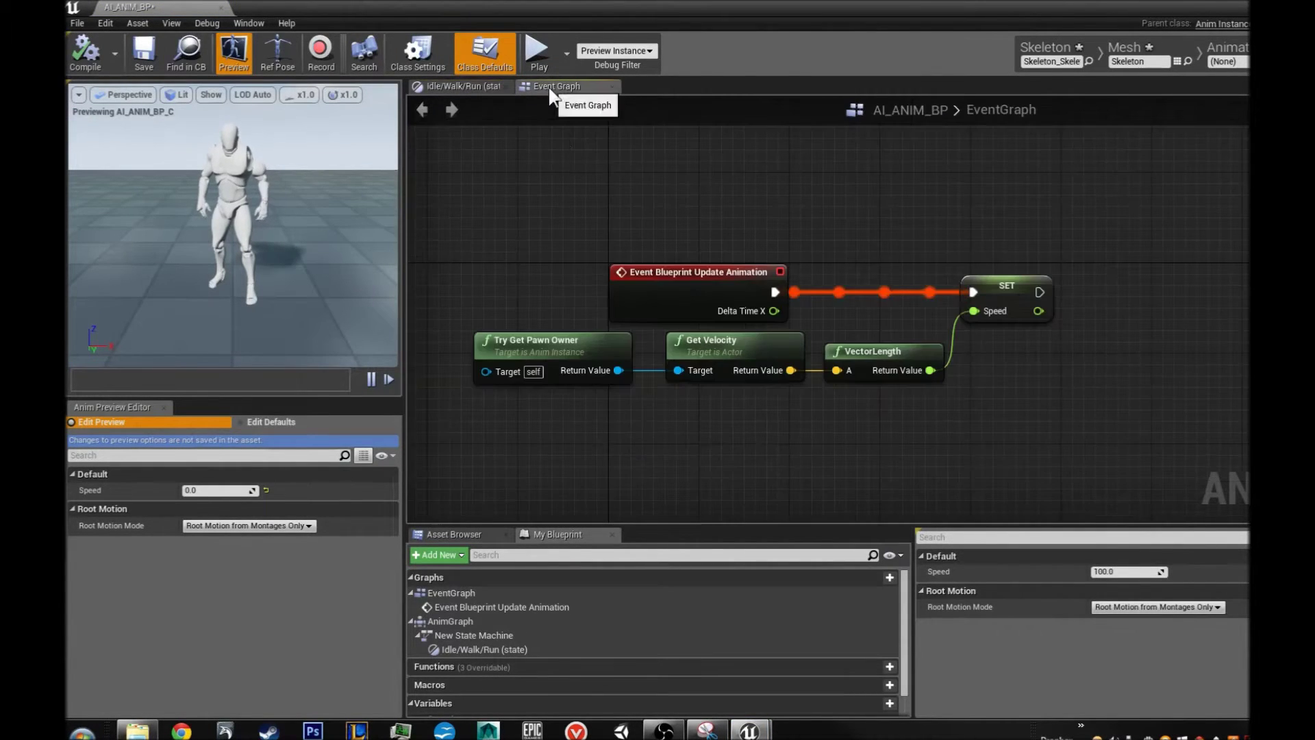